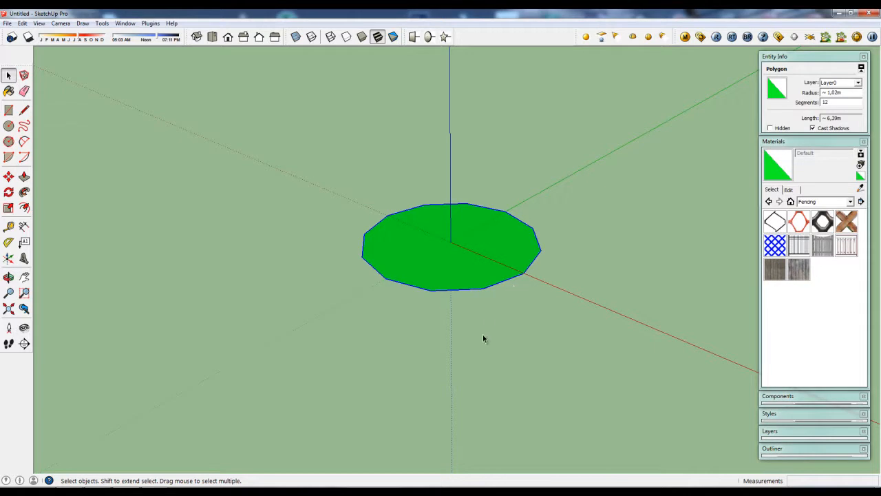
# Draw a circle with a radius of about 1 m on the ground beside the 12-sided polygon.
pyautogui.click(466, 295)
pyautogui.click(418, 292)
pyautogui.click(8, 125)
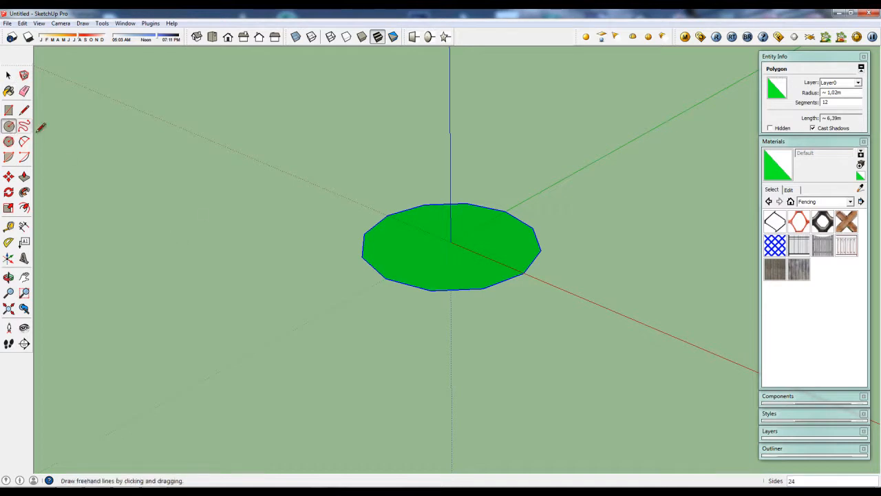
pyautogui.click(251, 159)
pyautogui.click(301, 168)
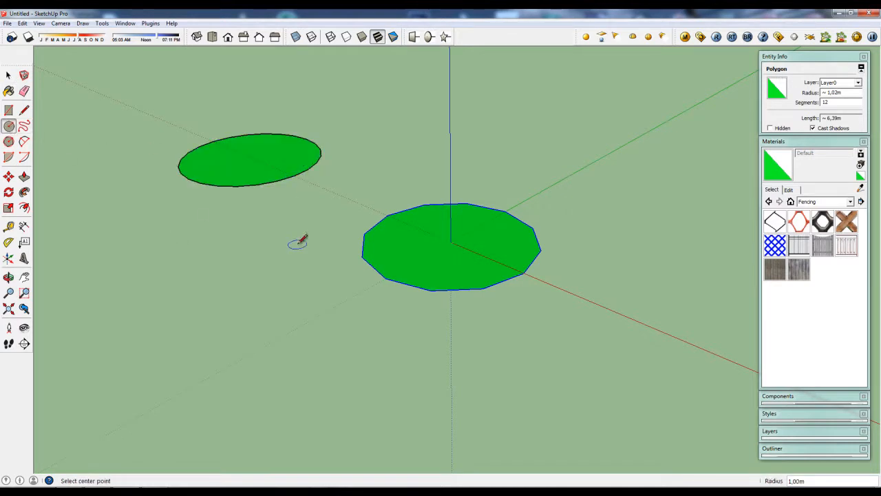
# Examine the circle's edge and segments, and compare its face with the polygon's face in the entity details.
pyautogui.press('space')
pyautogui.click(270, 186)
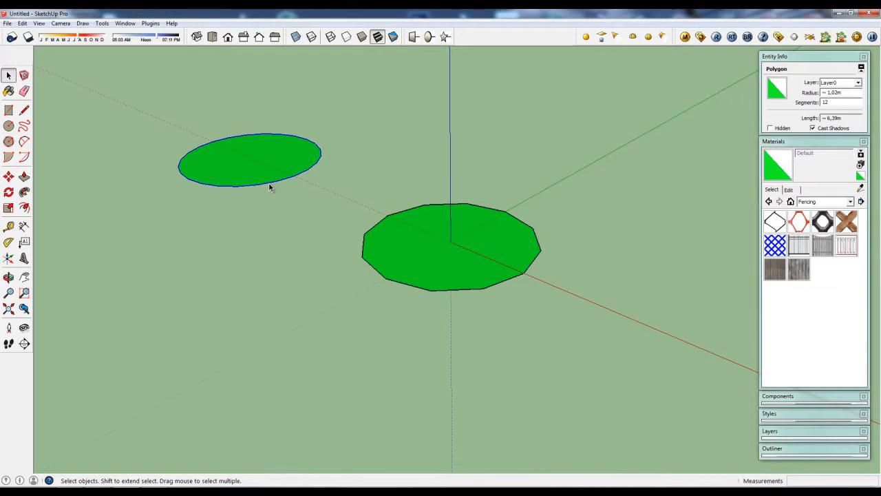
pyautogui.scroll(3, 268, 188)
pyautogui.scroll(3, 267, 188)
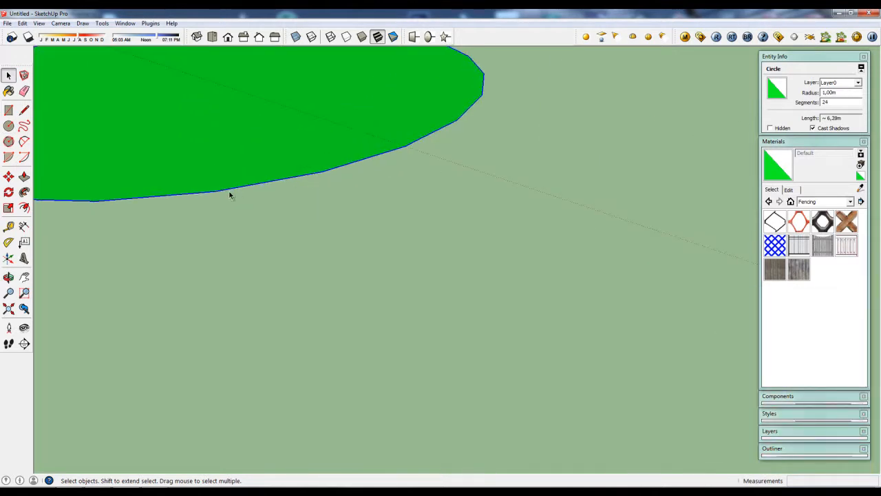
pyautogui.scroll(-6, 230, 195)
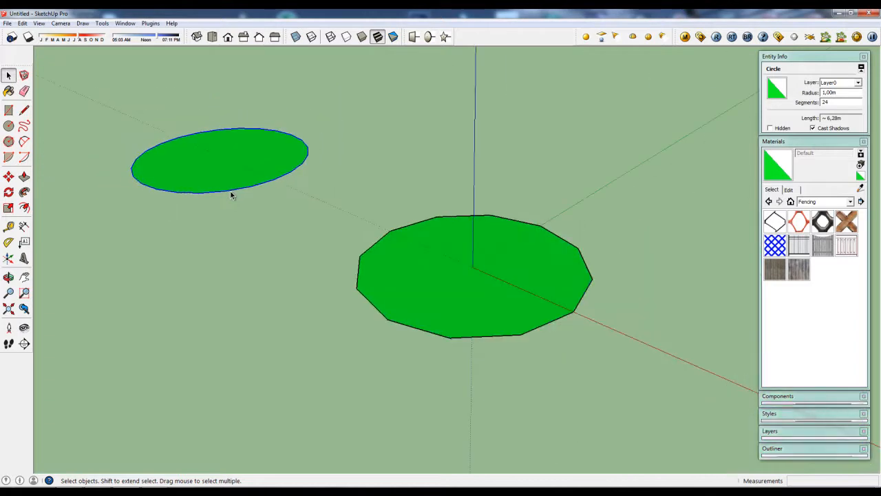
pyautogui.moveTo(364, 231); pyautogui.dragTo(357, 232, button='middle')
pyautogui.click(260, 183)
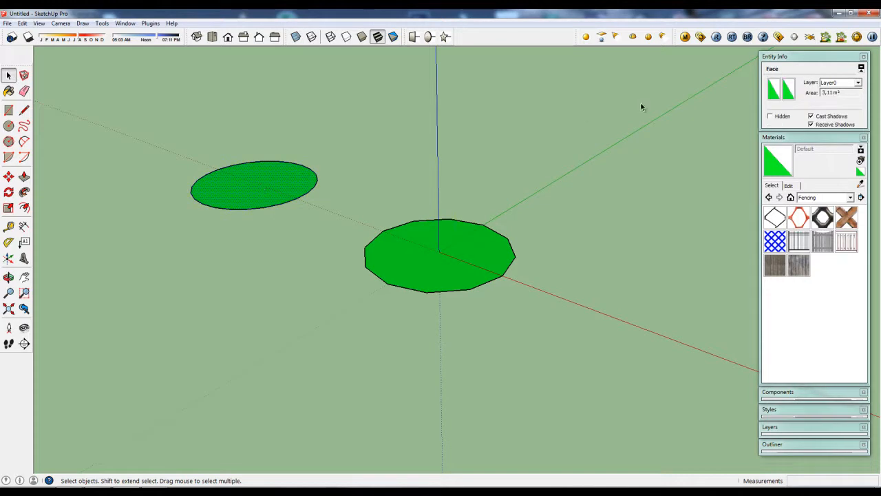
pyautogui.click(435, 252)
# Push/Pull the circle's face upward about 2.03 m into a cylinder.
pyautogui.scroll(-2, 472, 244)
pyautogui.moveTo(453, 281); pyautogui.dragTo(369, 236, button='middle')
pyautogui.press('p')
pyautogui.press('space')
pyautogui.press('p')
pyautogui.click(335, 236)
pyautogui.scroll(-2, 352, 115)
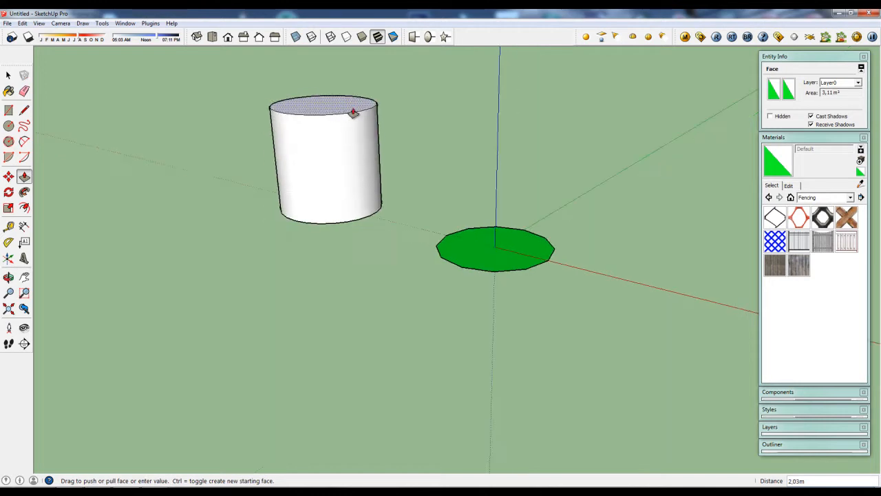
pyautogui.press('space')
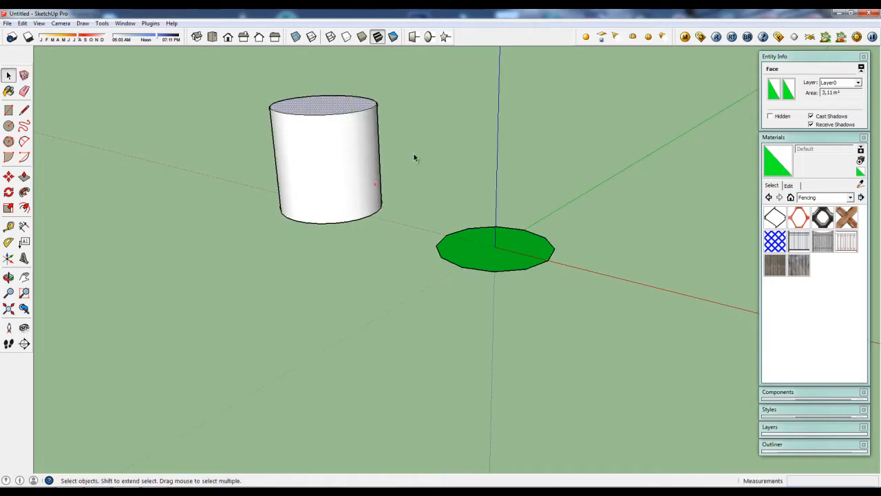
# Push/Pull the 12-sided polygon's face up to the same height as the cylinder's top.
pyautogui.press('p')
pyautogui.click(484, 256)
pyautogui.click(360, 122)
pyautogui.press('space')
pyautogui.moveTo(409, 291); pyautogui.dragTo(420, 286, button='middle')
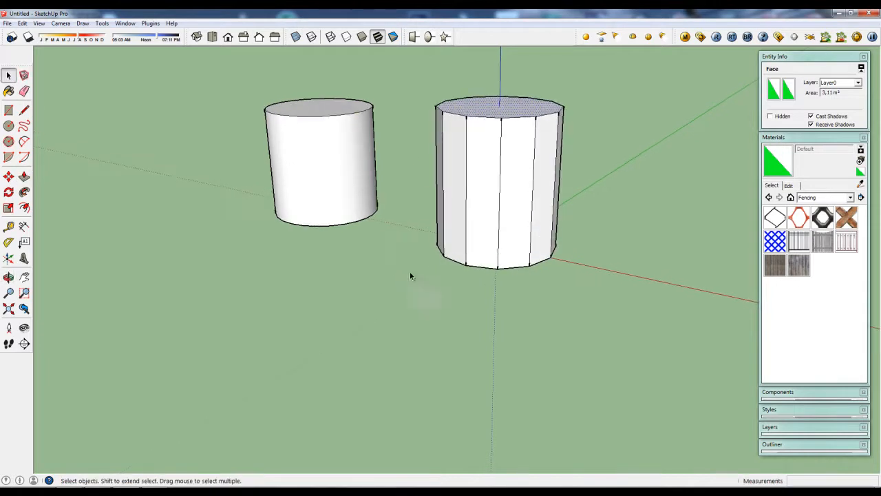
# Select the cylinder's side and one side of the polygonal prism to compare their entity types.
pyautogui.click(320, 171)
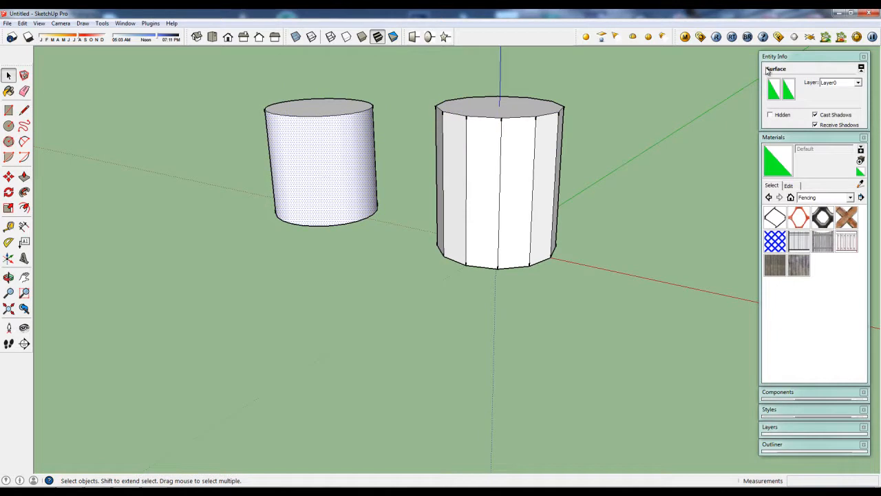
pyautogui.click(487, 171)
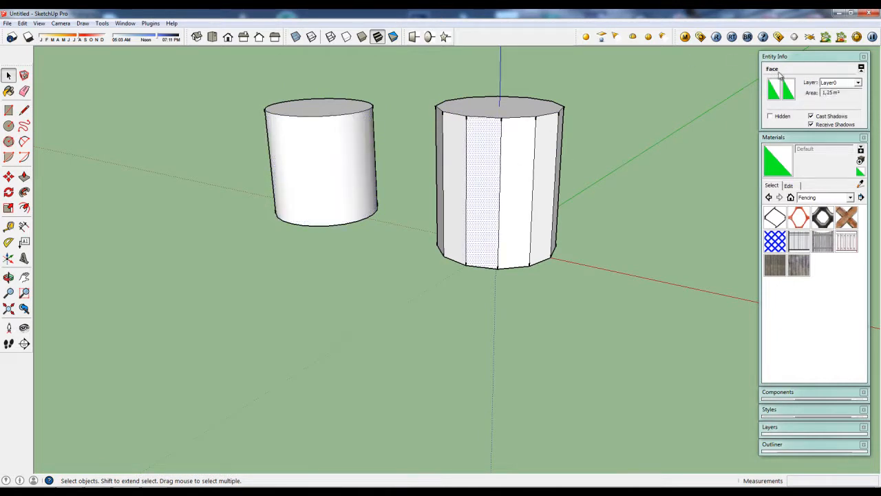
pyautogui.moveTo(415, 263)
pyautogui.mouseDown(button='middle')
pyautogui.moveTo(416, 271)
pyautogui.moveTo(404, 265)
pyautogui.moveTo(409, 246)
pyautogui.moveTo(402, 252)
pyautogui.moveTo(545, 241)
pyautogui.moveTo(431, 245)
pyautogui.moveTo(434, 269)
pyautogui.moveTo(417, 276)
pyautogui.mouseUp(button='middle')
pyautogui.scroll(1, 383, 191)
pyautogui.click(318, 195)
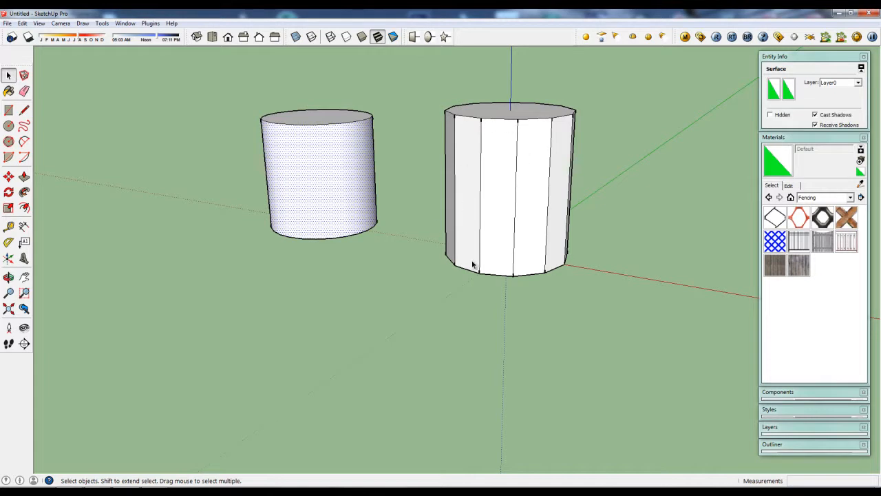
pyautogui.moveTo(326, 281); pyautogui.dragTo(307, 321, button='middle')
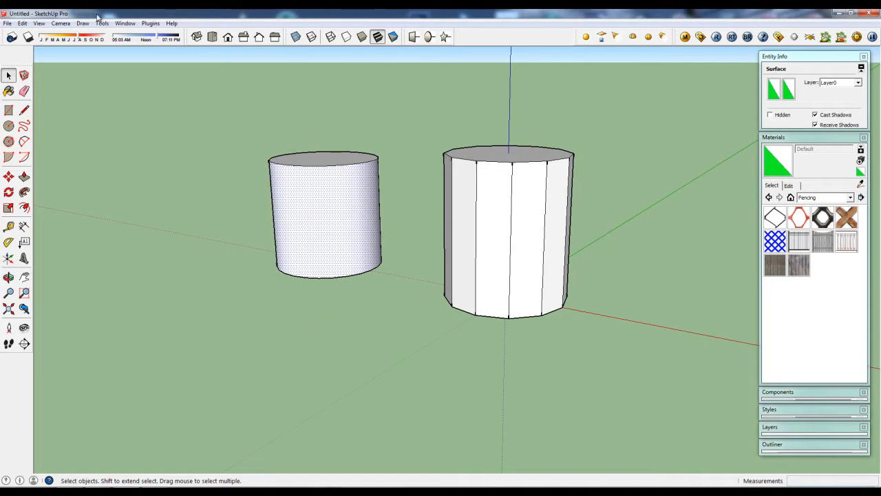
# Turn on the display of hidden geometry and clear the selection.
pyautogui.click(40, 23)
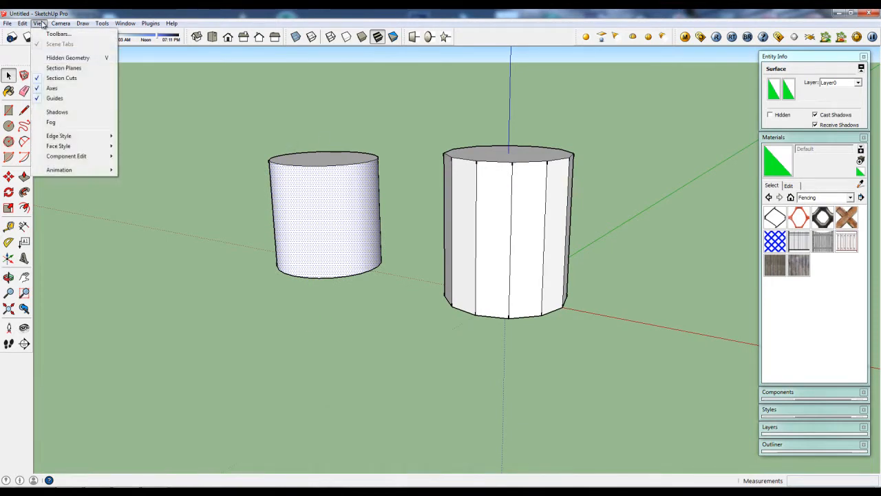
pyautogui.click(67, 59)
pyautogui.moveTo(302, 265); pyautogui.dragTo(403, 307, button='middle')
pyautogui.click(377, 330)
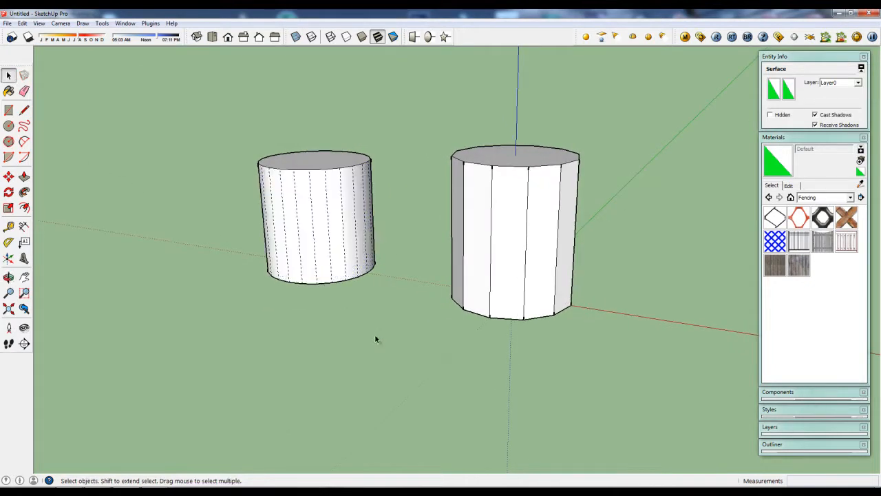
# Select individual facets on the cylinder's side and examine their entity type and area.
pyautogui.click(307, 221)
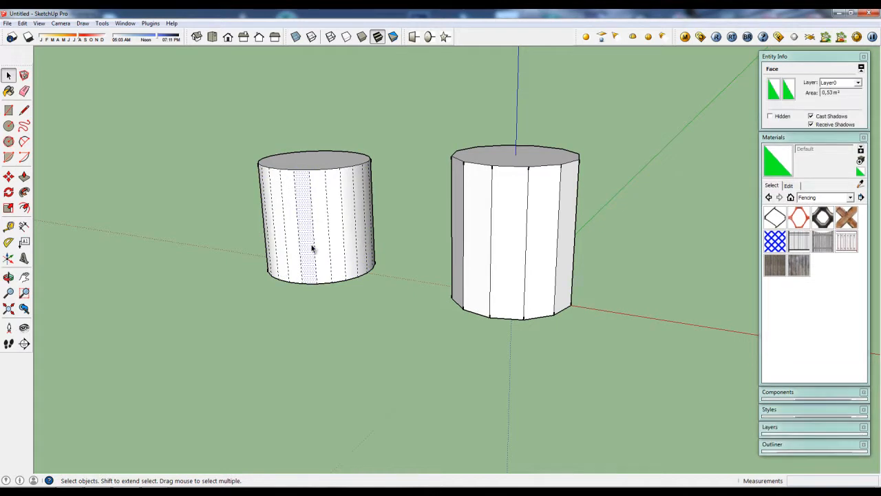
pyautogui.scroll(3, 310, 260)
pyautogui.moveTo(321, 281); pyautogui.dragTo(316, 275, button='middle')
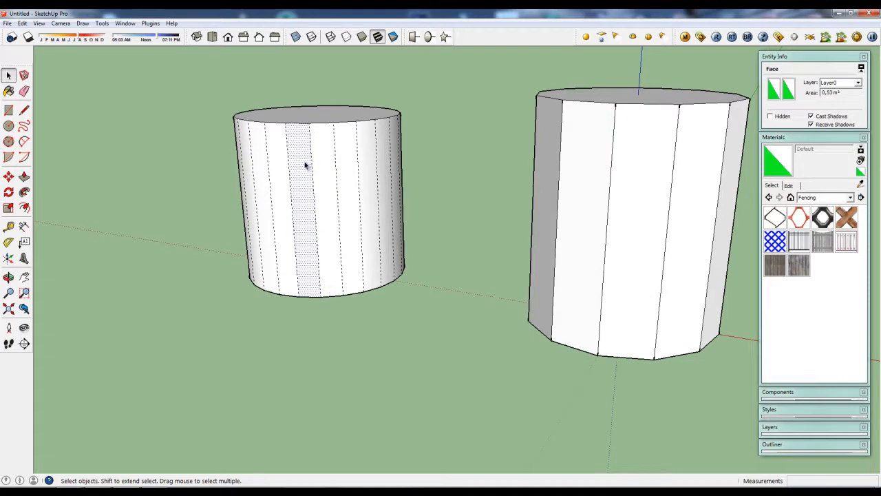
pyautogui.moveTo(332, 313); pyautogui.dragTo(315, 291, button='middle')
pyautogui.scroll(3, 313, 257)
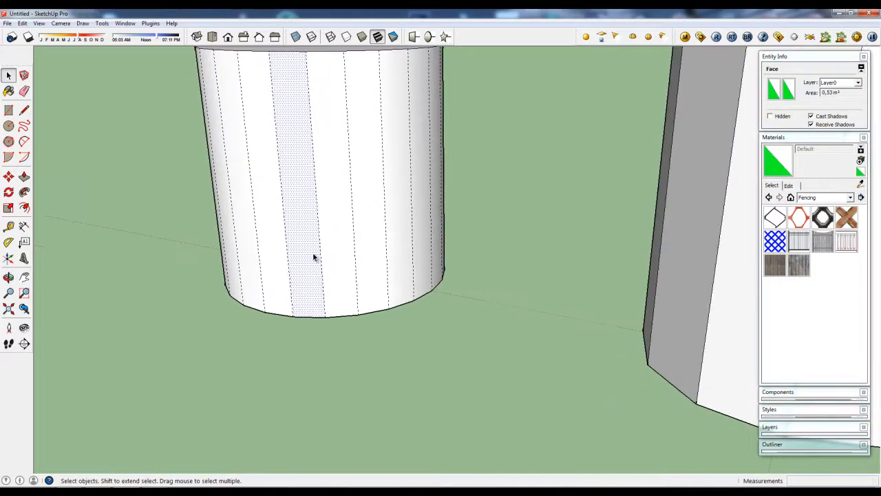
pyautogui.scroll(-3, 315, 257)
pyautogui.moveTo(347, 332); pyautogui.dragTo(326, 291, button='middle')
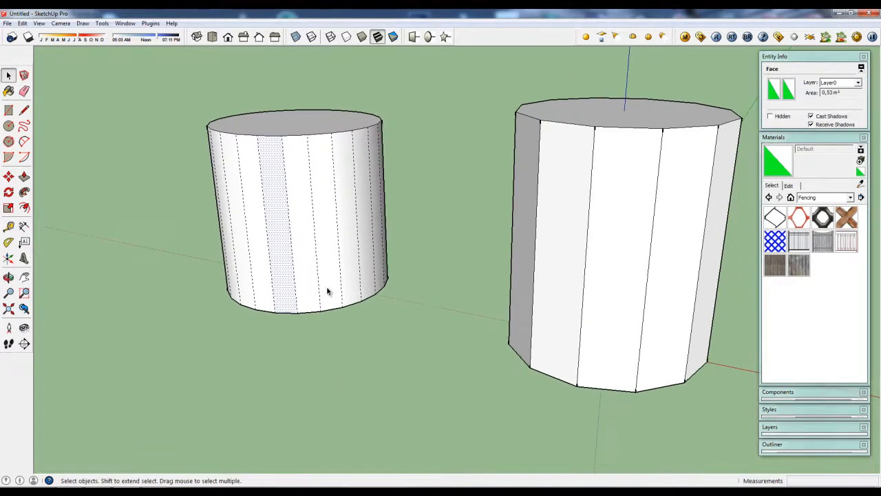
pyautogui.click(322, 212)
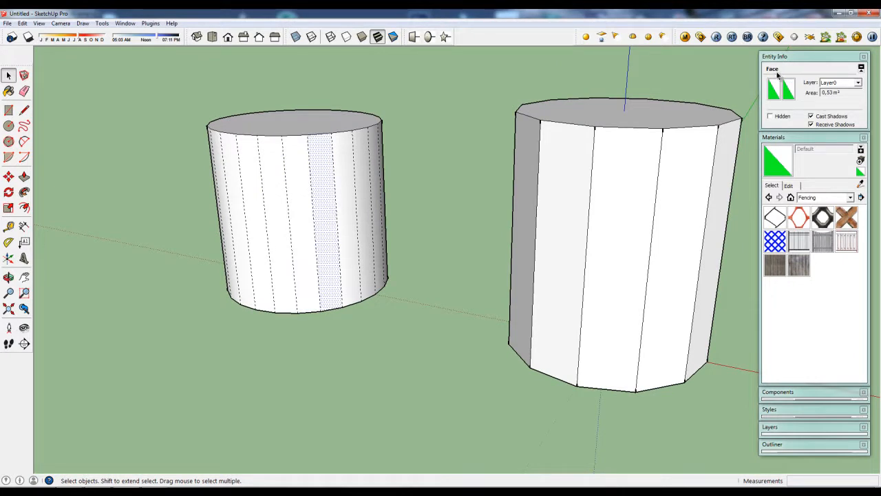
# Turn off the display of hidden geometry and select the cylinder's whole side surface.
pyautogui.click(39, 23)
pyautogui.click(57, 57)
pyautogui.click(279, 180)
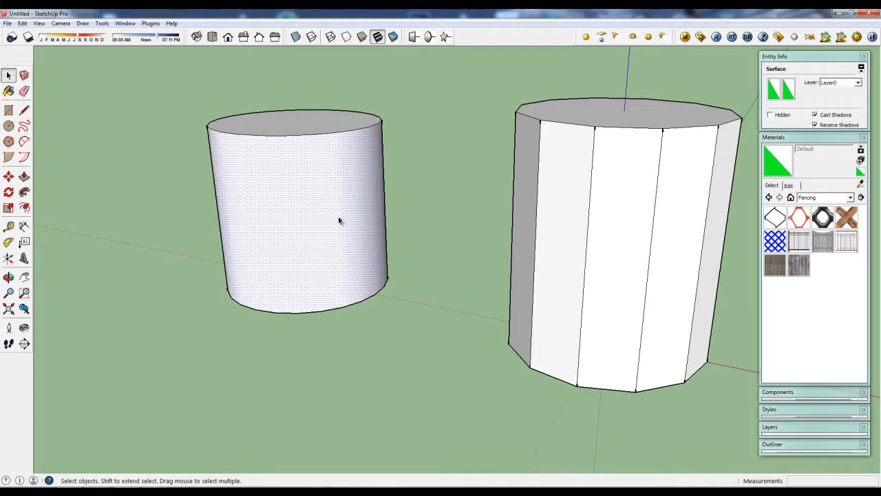
pyautogui.scroll(-2, 358, 203)
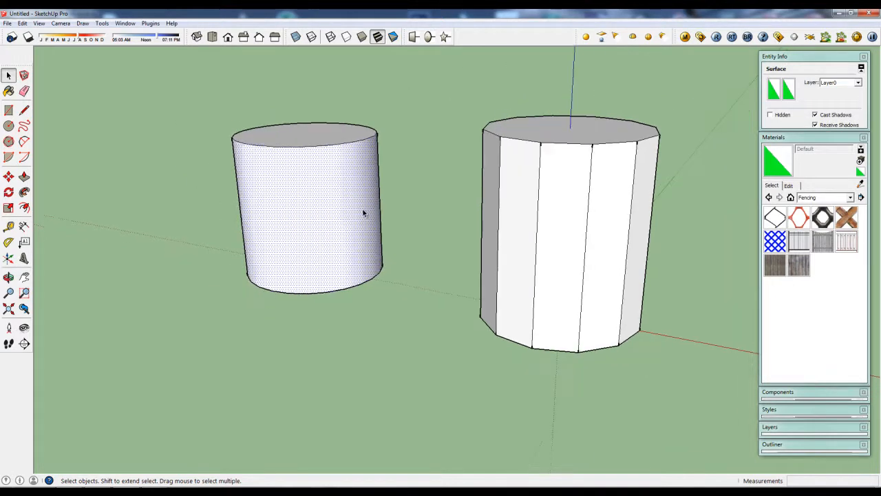
pyautogui.moveTo(321, 216)
pyautogui.mouseDown(button='middle')
pyautogui.moveTo(464, 172)
pyautogui.moveTo(330, 189)
pyautogui.moveTo(305, 216)
pyautogui.mouseUp(button='middle')
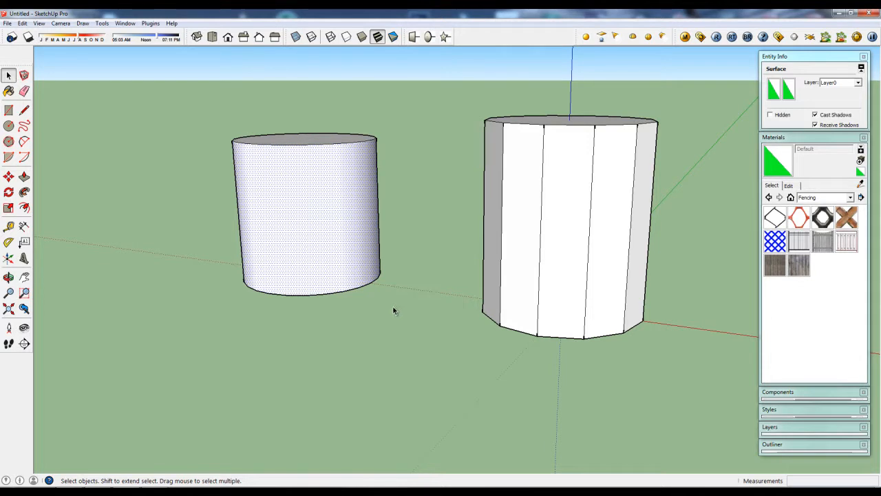
pyautogui.moveTo(369, 291); pyautogui.dragTo(371, 315, button='middle')
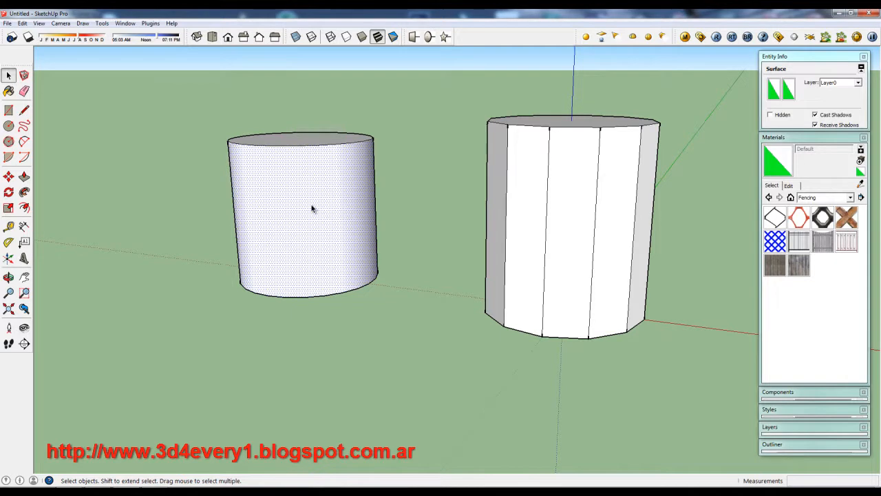
pyautogui.moveTo(322, 221)
pyautogui.mouseDown(button='middle')
pyautogui.moveTo(313, 228)
pyautogui.moveTo(315, 219)
pyautogui.mouseUp(button='middle')
pyautogui.scroll(2, 314, 218)
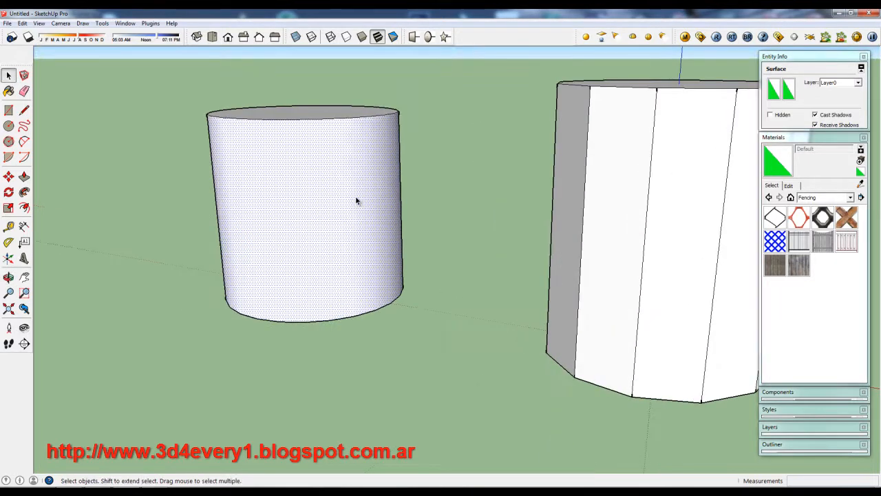
pyautogui.scroll(-2, 355, 196)
pyautogui.moveTo(356, 200); pyautogui.dragTo(328, 262, button='middle')
pyautogui.scroll(-3, 328, 262)
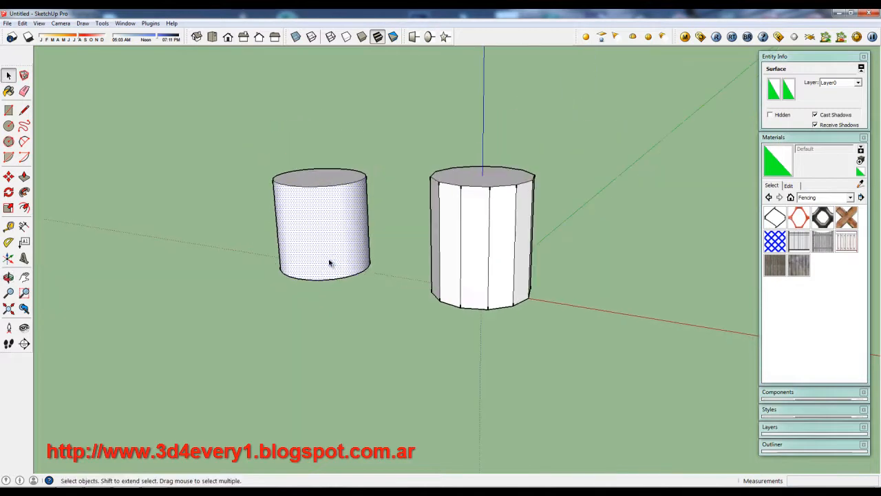
pyautogui.scroll(3, 353, 255)
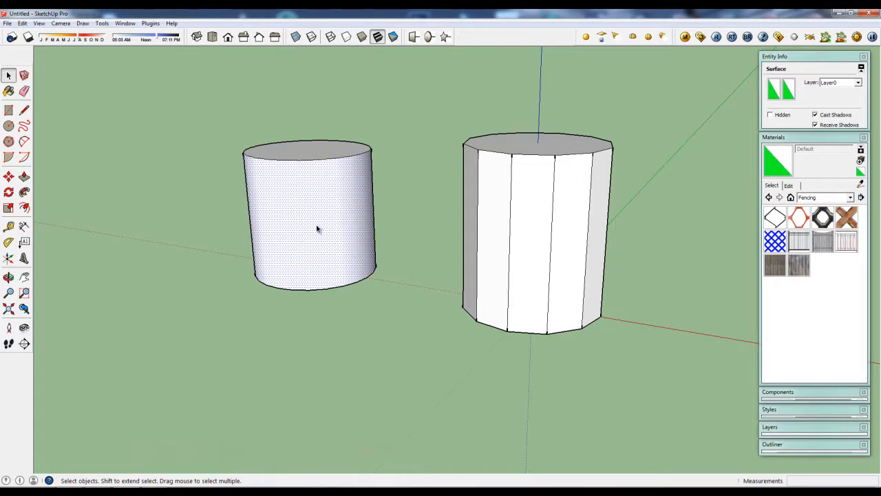
pyautogui.moveTo(317, 257); pyautogui.dragTo(322, 277, button='middle')
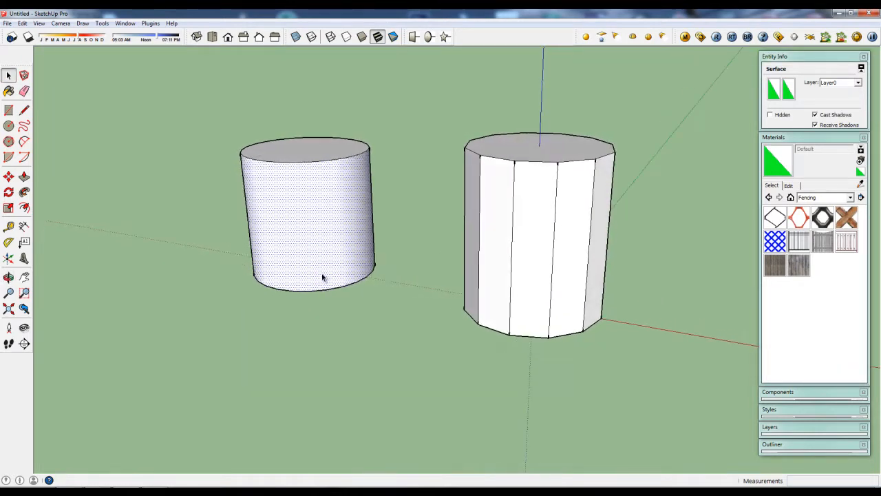
# Draw a 12-sided polygon with a radius of about 1 m on the ground in front of the two solids.
pyautogui.moveTo(338, 286); pyautogui.dragTo(420, 352, button='middle')
pyautogui.scroll(-3, 406, 341)
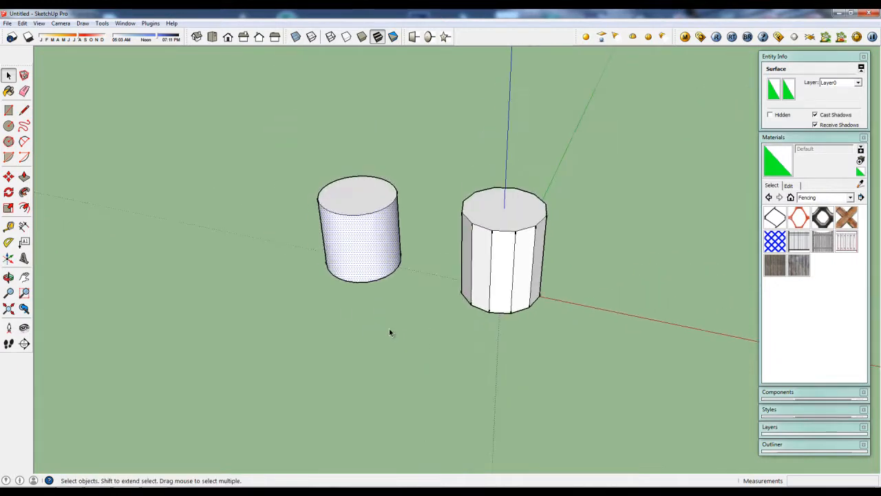
pyautogui.click(8, 141)
pyautogui.click(343, 354)
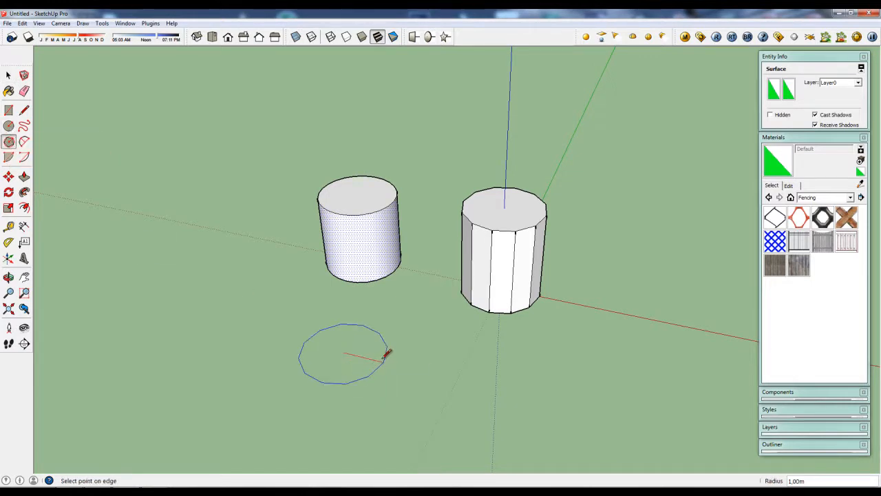
pyautogui.click(387, 359)
pyautogui.scroll(2, 372, 348)
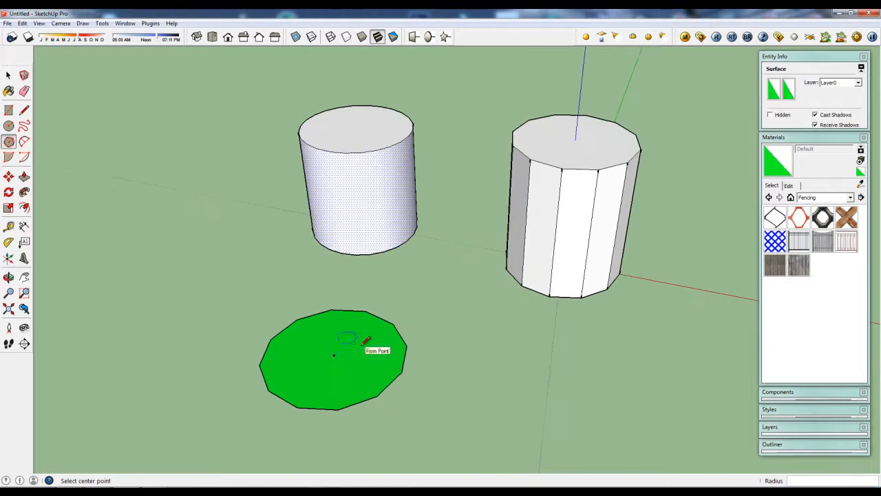
# Offset the new polygon's outline inward about 0.51 m and delete the inner face to leave a ring.
pyautogui.press('f')
pyautogui.click(398, 336)
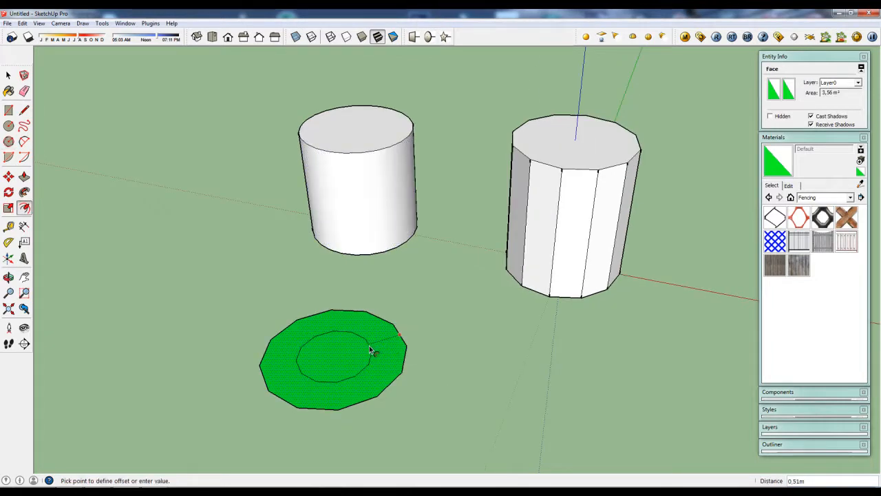
pyautogui.click(370, 350)
pyautogui.scroll(2, 346, 357)
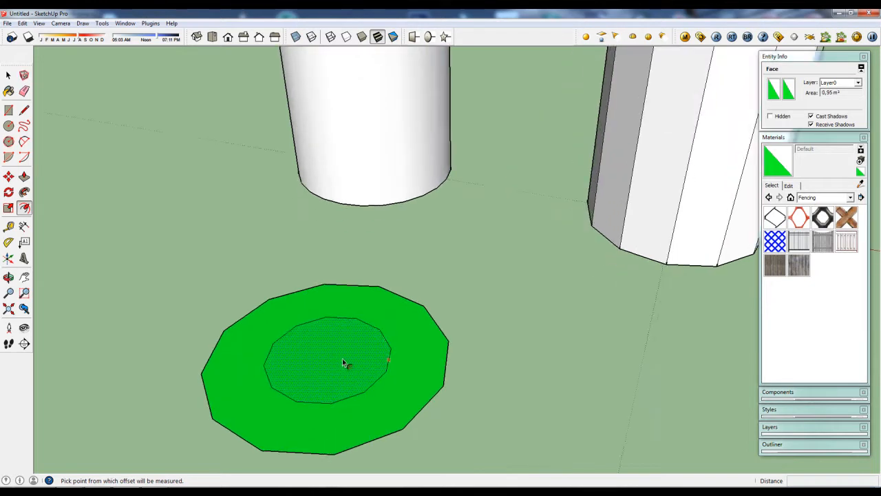
pyautogui.press('space')
pyautogui.press('Delete')
# Push/Pull the ring's face upward about 0.85 m.
pyautogui.moveTo(337, 362); pyautogui.dragTo(348, 324, button='middle')
pyautogui.scroll(-3, 325, 319)
pyautogui.click(355, 338)
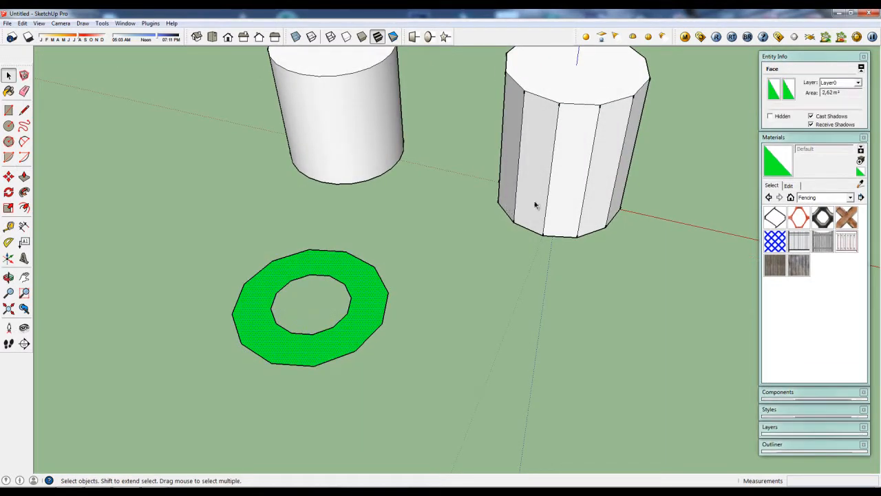
pyautogui.moveTo(374, 356); pyautogui.dragTo(331, 321, button='middle')
pyautogui.press('p')
pyautogui.moveTo(347, 300); pyautogui.dragTo(351, 250)
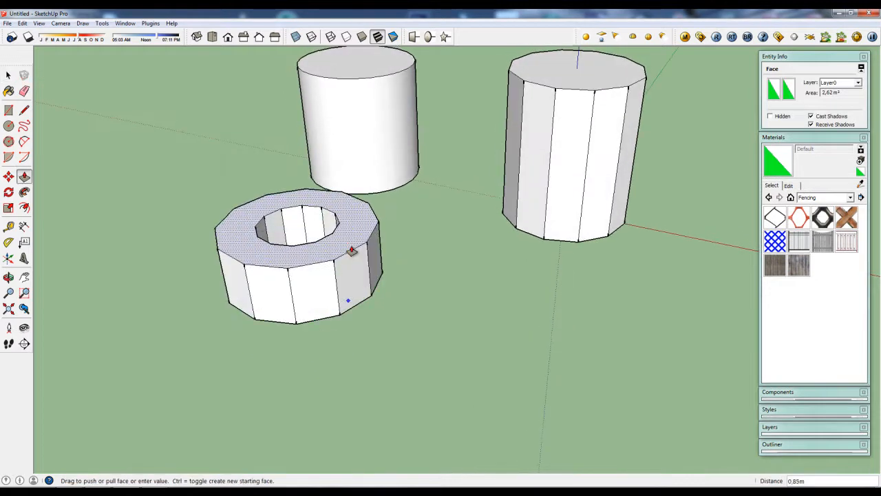
# Cancel the ring's extrusion and draw an edge about 0.53 m long between matching corners of the inner and outer outlines.
pyautogui.press('Escape')
pyautogui.moveTo(400, 331); pyautogui.dragTo(376, 369, button='middle')
pyautogui.press('space')
pyautogui.scroll(3, 348, 323)
pyautogui.moveTo(323, 331); pyautogui.dragTo(395, 281, button='middle')
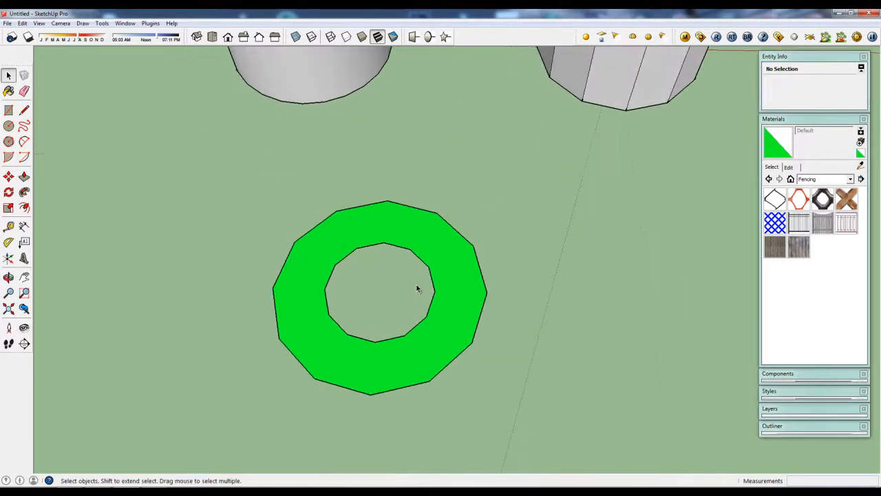
pyautogui.press('l')
pyautogui.click(385, 243)
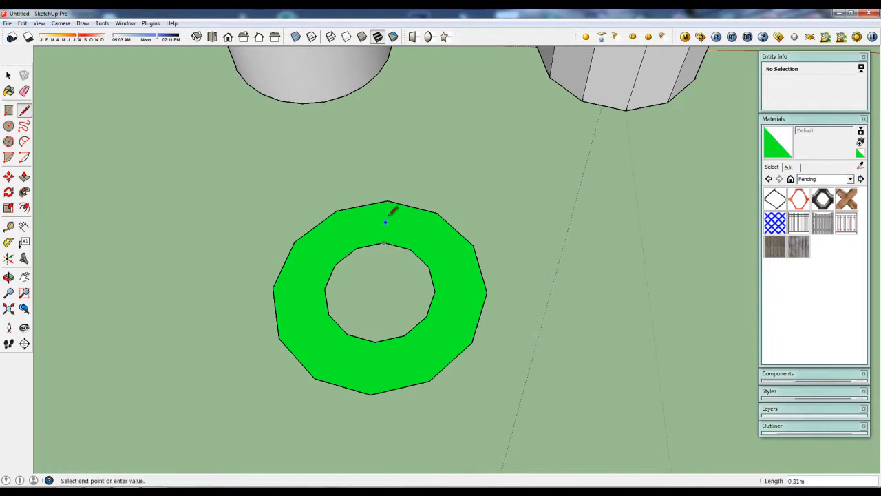
pyautogui.click(387, 201)
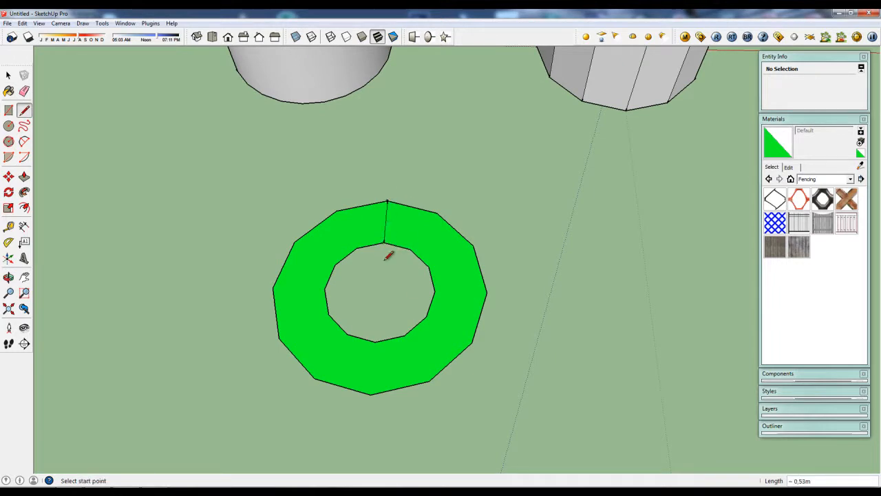
# Rotate-copy the new edge about the ring's center to the adjacent corner and array it 12x around the ring.
pyautogui.press('space')
pyautogui.click(385, 229)
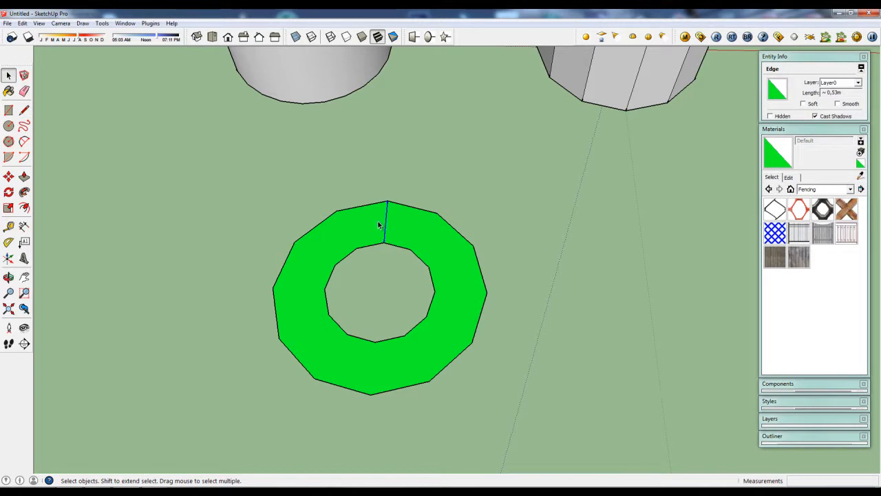
pyautogui.click(9, 192)
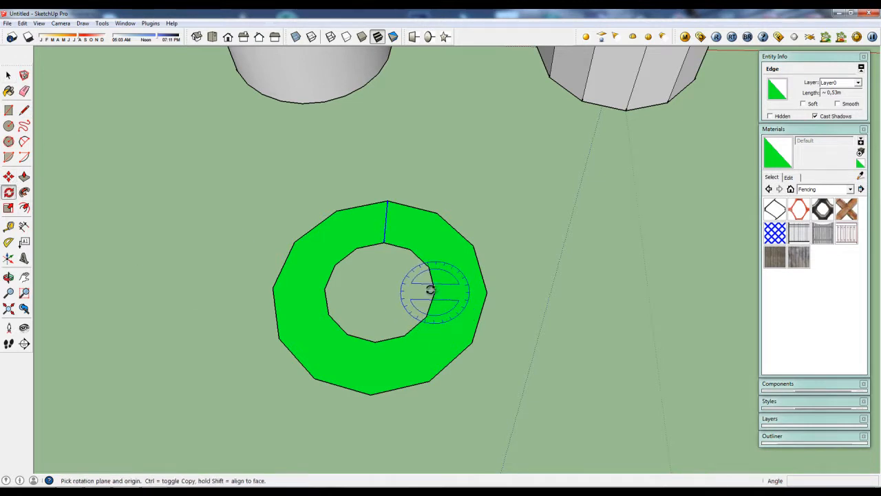
pyautogui.click(379, 292)
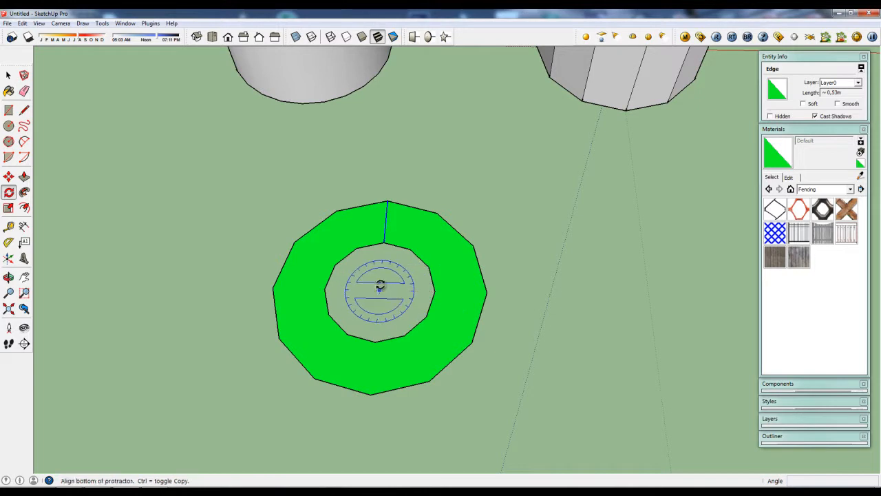
pyautogui.click(384, 246)
pyautogui.click(352, 248)
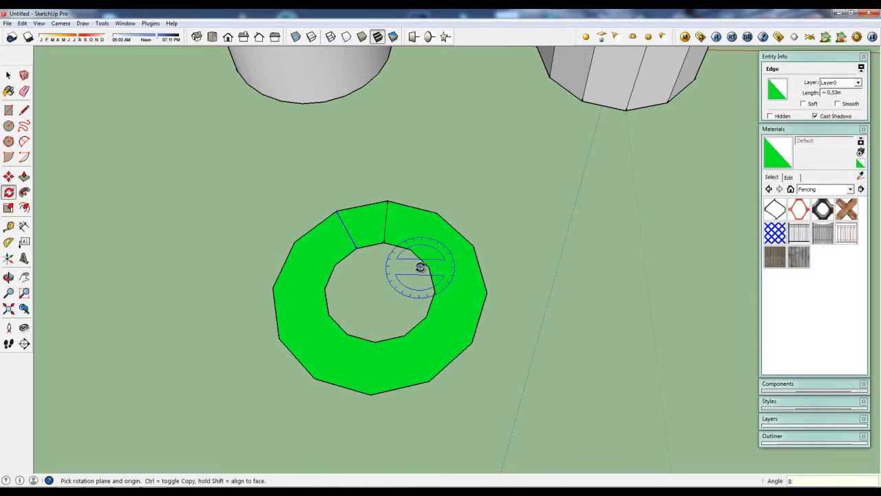
pyautogui.write('8x')
pyautogui.press('Return')
pyautogui.write('12x')
pyautogui.press('Return')
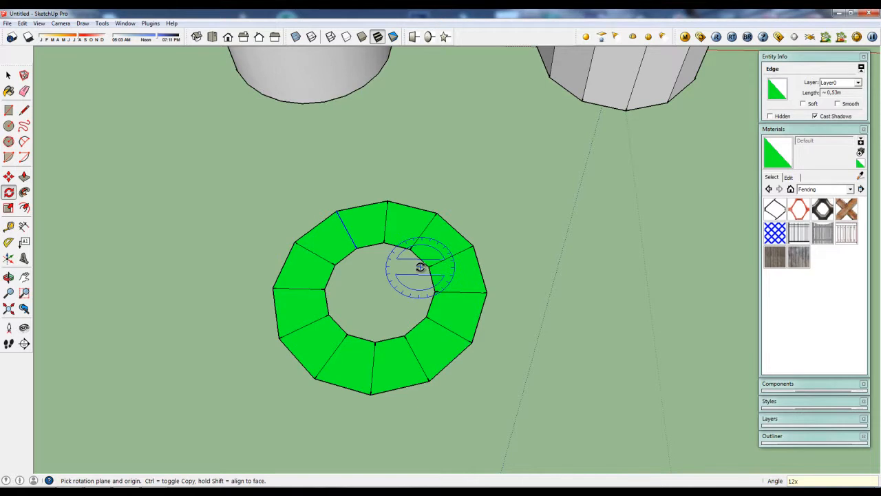
# Select a single segment of the divided ring to examine it as a separate face.
pyautogui.scroll(-2, 438, 307)
pyautogui.press('space')
pyautogui.click(490, 348)
pyautogui.moveTo(474, 365); pyautogui.dragTo(433, 384, button='middle')
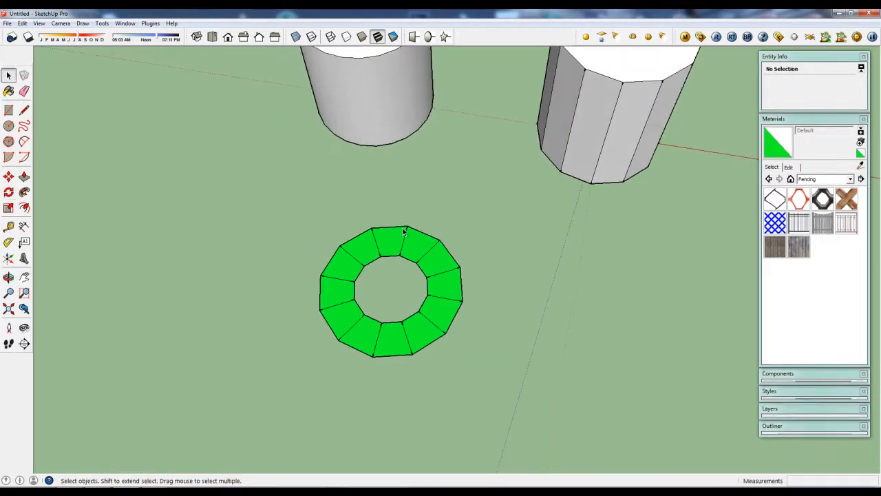
pyautogui.click(351, 344)
pyautogui.moveTo(364, 335); pyautogui.dragTo(391, 297, button='middle')
pyautogui.scroll(2, 382, 359)
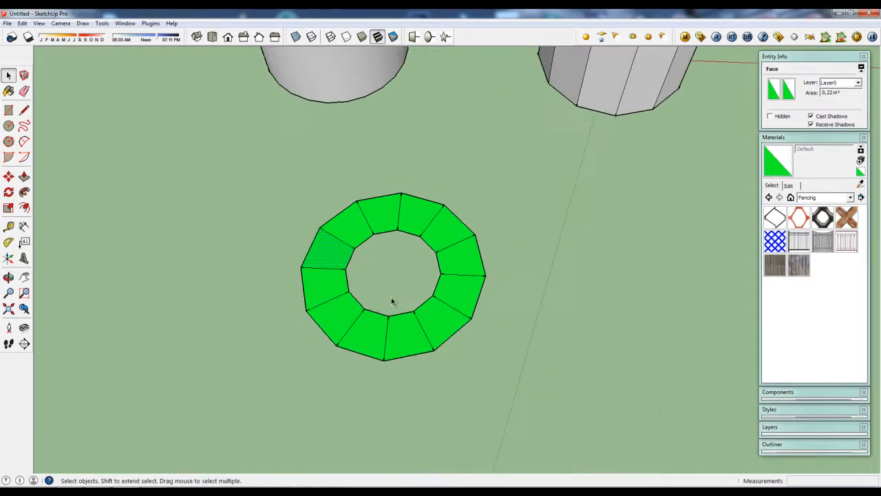
# In wireframe display, select all of the ring's edges and make them Soft, then return to the shaded display.
pyautogui.click(330, 37)
pyautogui.moveTo(249, 166)
pyautogui.mouseDown()
pyautogui.moveTo(388, 290)
pyautogui.moveTo(551, 411)
pyautogui.mouseUp()
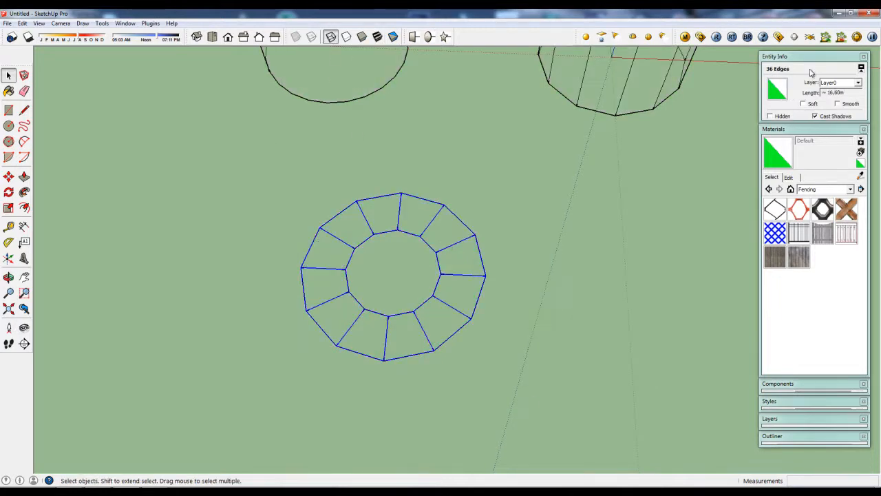
pyautogui.click(802, 103)
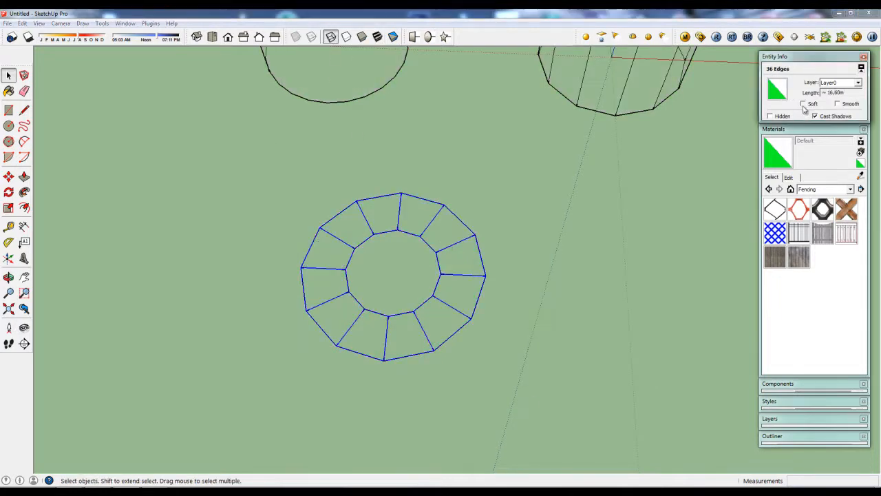
pyautogui.click(545, 191)
pyautogui.click(362, 36)
# Select the softened ring and examine its entity type from several angles.
pyautogui.moveTo(352, 152)
pyautogui.mouseDown(button='middle')
pyautogui.moveTo(415, 194)
pyautogui.moveTo(378, 177)
pyautogui.mouseUp(button='middle')
pyautogui.scroll(-3, 379, 180)
pyautogui.moveTo(447, 285); pyautogui.dragTo(353, 272, button='middle')
pyautogui.scroll(2, 346, 227)
pyautogui.scroll(2, 358, 216)
pyautogui.scroll(-2, 348, 220)
pyautogui.moveTo(403, 285); pyautogui.dragTo(373, 287, button='middle')
pyautogui.scroll(2, 342, 238)
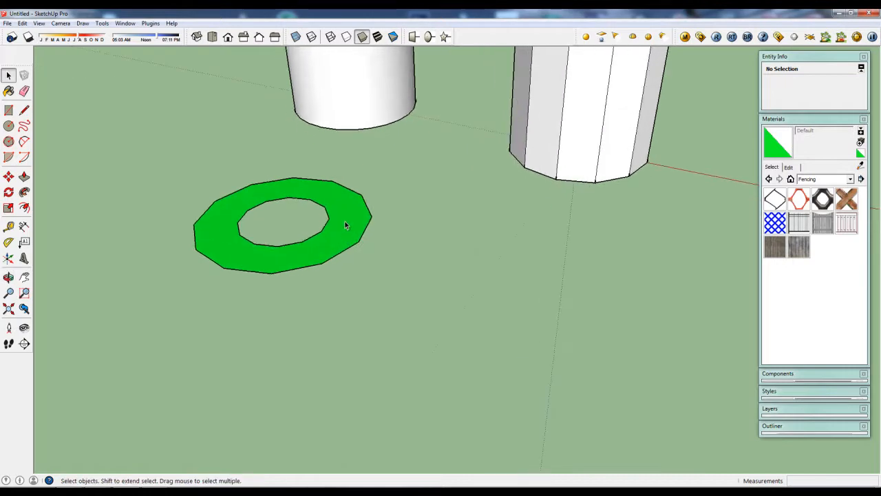
pyautogui.click(348, 227)
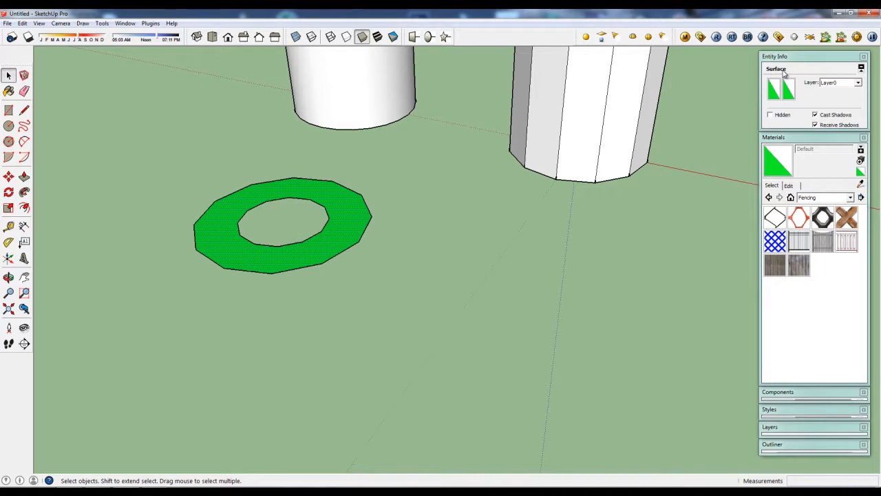
pyautogui.moveTo(477, 284); pyautogui.dragTo(452, 303, button='middle')
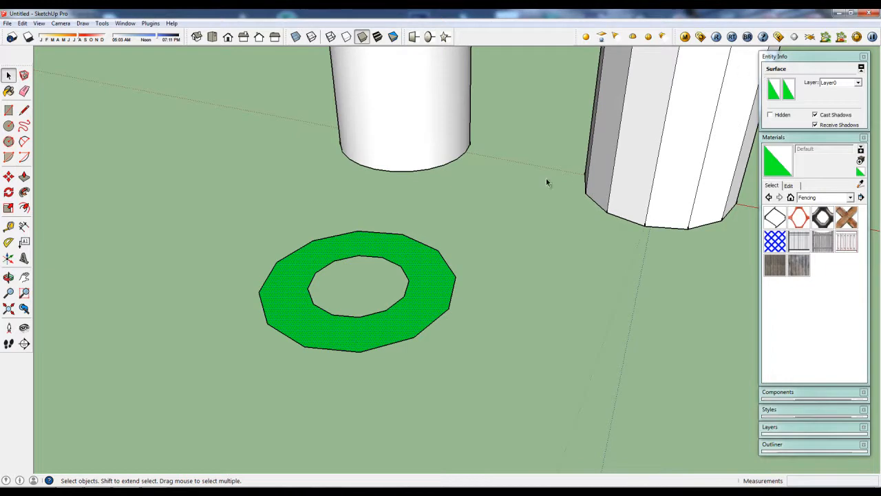
pyautogui.moveTo(423, 204); pyautogui.dragTo(398, 279, button='middle')
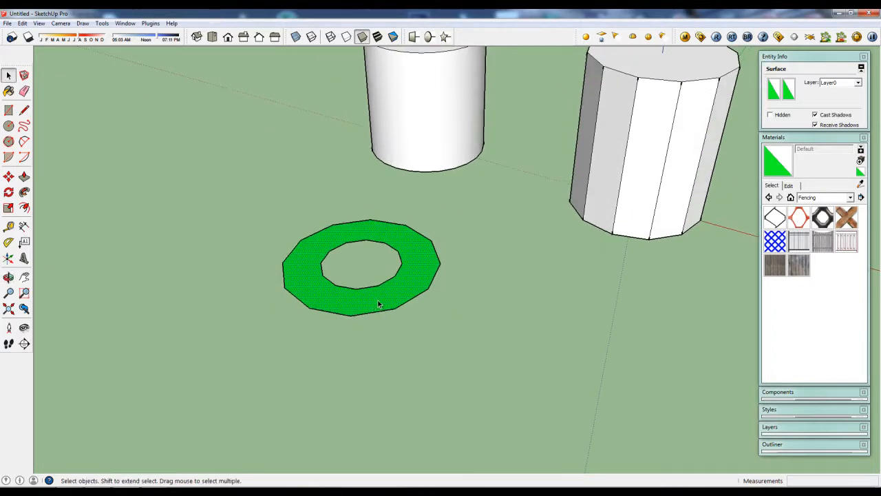
pyautogui.scroll(2, 378, 297)
pyautogui.scroll(-3, 378, 296)
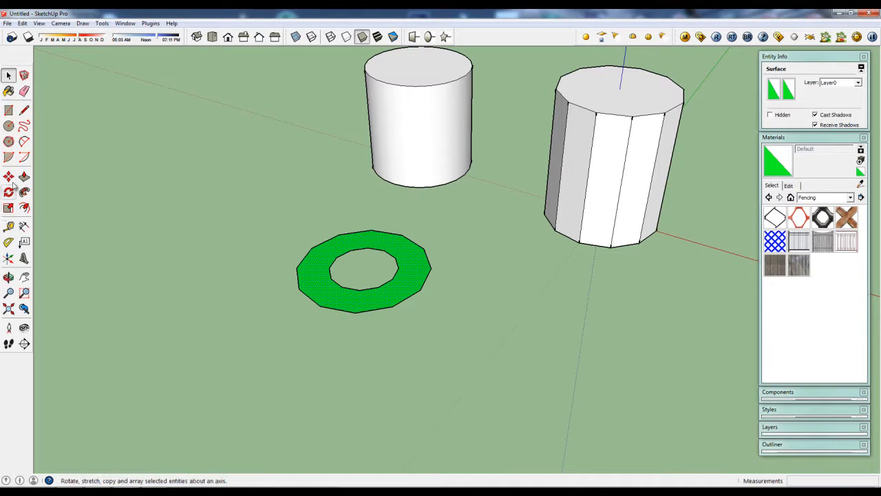
# Draw two concentric polygons beside the ring, the inner one about 0.64 m in radius, and delete the inner face to leave a second ring.
pyautogui.click(8, 141)
pyautogui.click(217, 230)
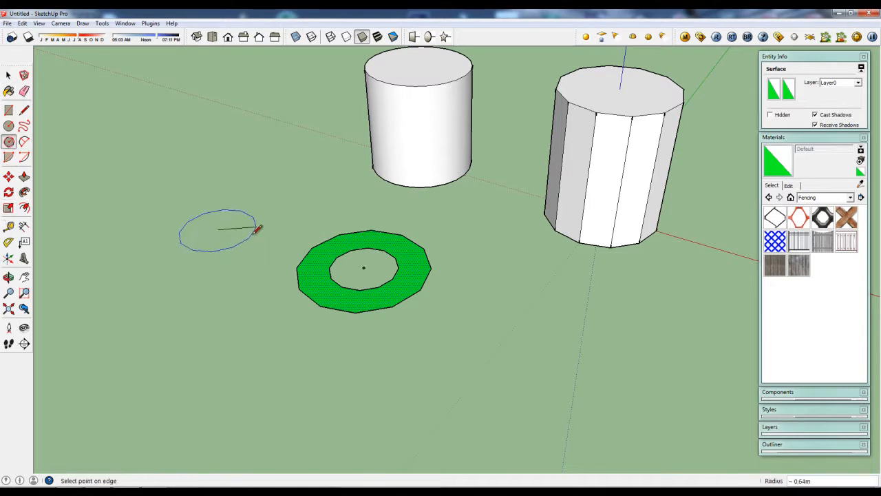
pyautogui.click(252, 224)
pyautogui.click(217, 229)
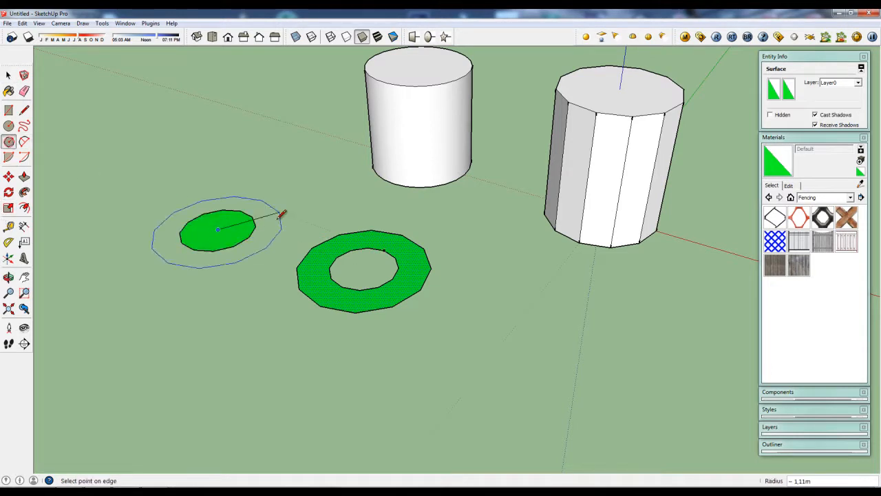
pyautogui.click(288, 218)
pyautogui.press('space')
pyautogui.click(216, 232)
pyautogui.press('Delete')
# Select each ring in turn to compare their entity types, then display hidden geometry to examine their edges.
pyautogui.click(272, 229)
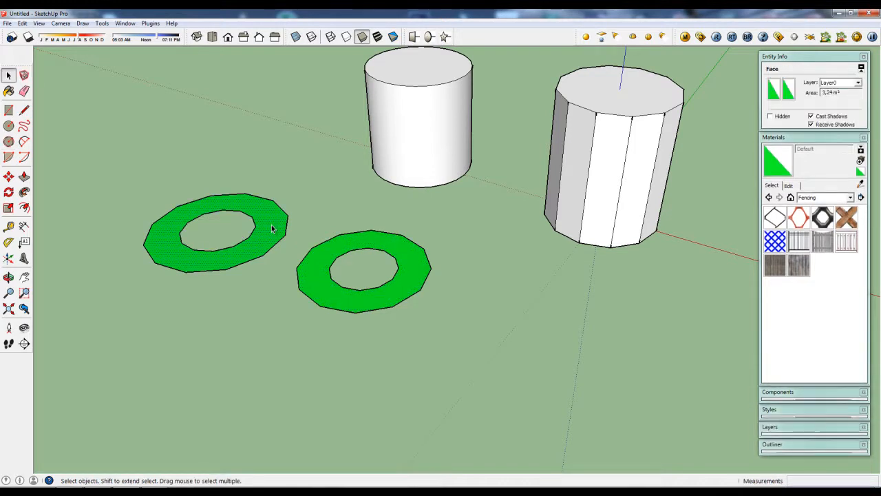
pyautogui.click(320, 260)
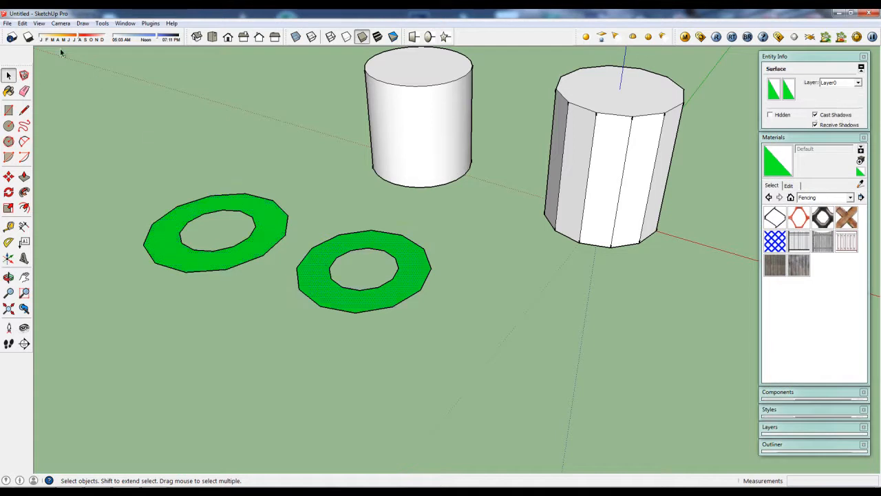
pyautogui.click(39, 23)
pyautogui.click(48, 57)
pyautogui.moveTo(417, 305); pyautogui.dragTo(477, 315, button='middle')
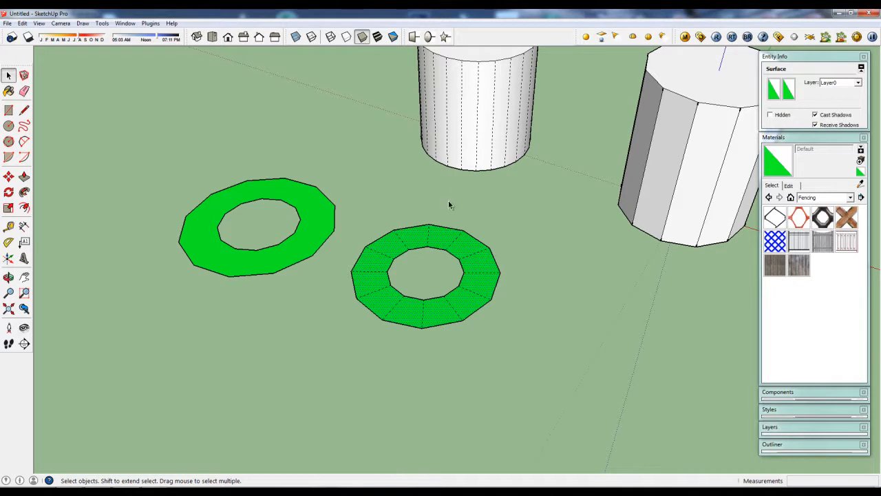
pyautogui.scroll(-1, 472, 311)
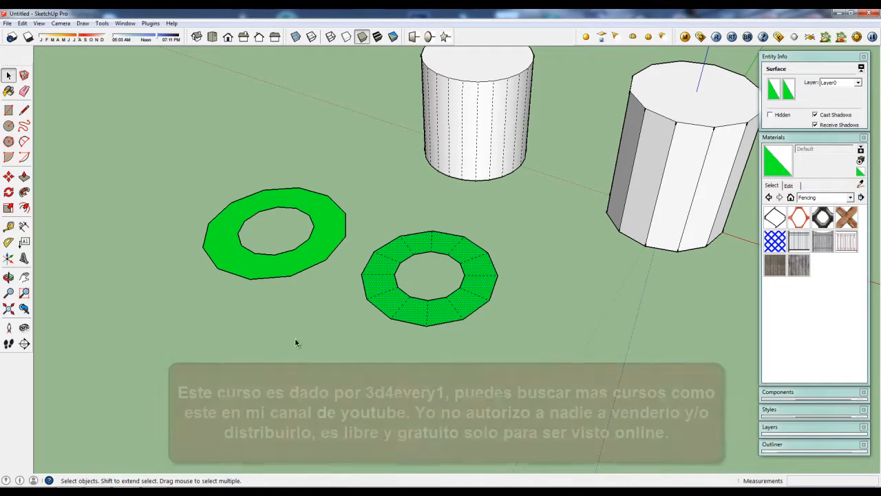
pyautogui.moveTo(358, 337)
pyautogui.mouseDown(button='middle')
pyautogui.moveTo(374, 327)
pyautogui.moveTo(349, 340)
pyautogui.mouseUp(button='middle')
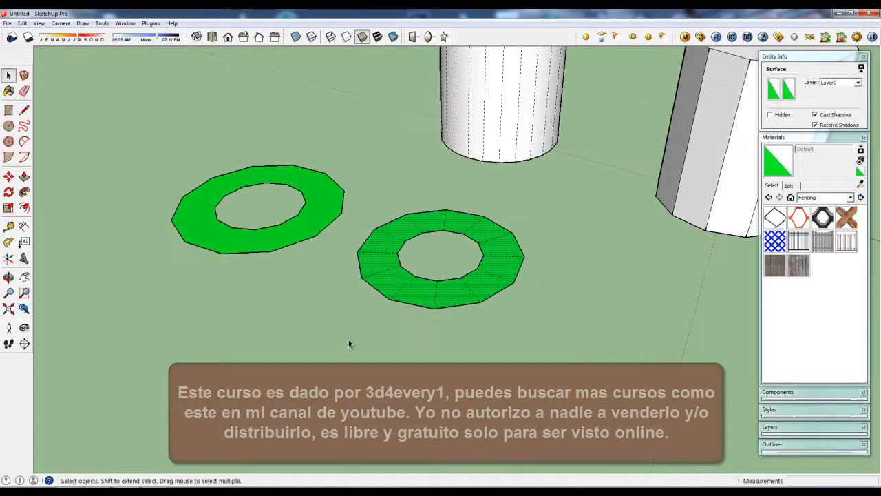
# Turn off the display of hidden geometry and clear the selection.
pyautogui.click(39, 23)
pyautogui.click(55, 58)
pyautogui.click(303, 298)
pyautogui.moveTo(303, 297); pyautogui.dragTo(305, 305, button='middle')
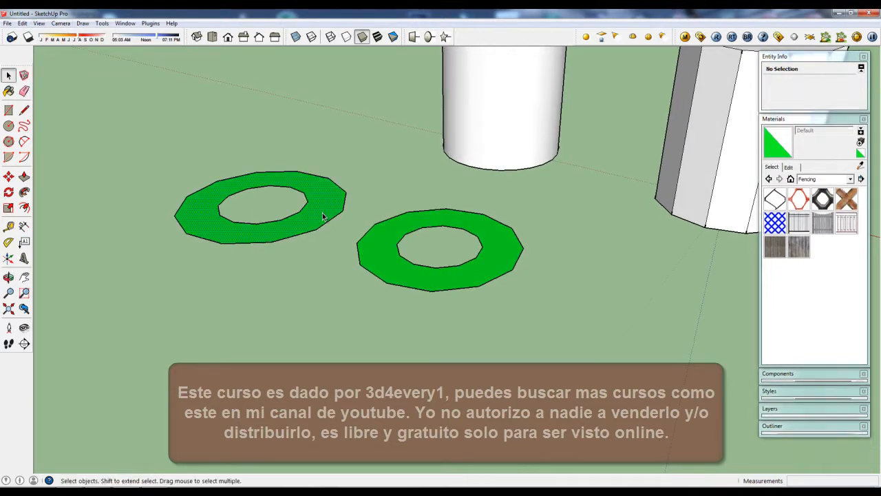
# Push/Pull the undivided second ring's face upward.
pyautogui.click(323, 216)
pyautogui.press('p')
pyautogui.click(322, 216)
pyautogui.click(321, 173)
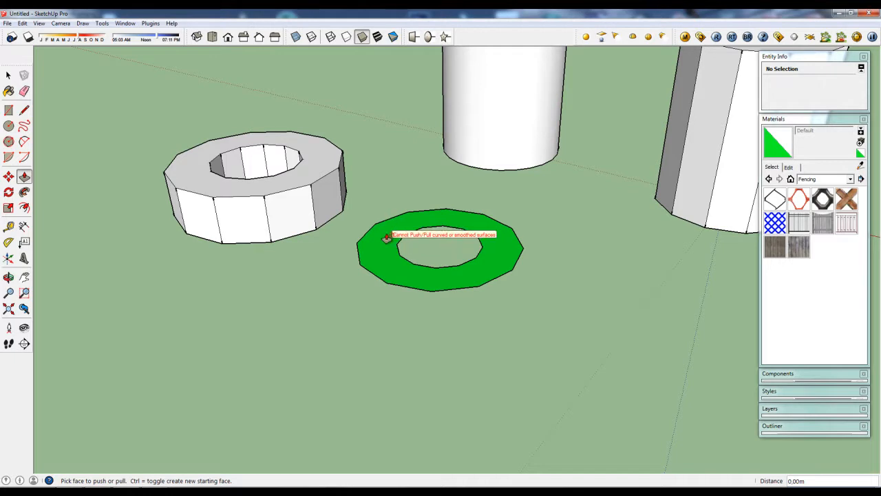
# Display hidden geometry and Push/Pull three neighbouring segments of the softened ring upward.
pyautogui.click(39, 23)
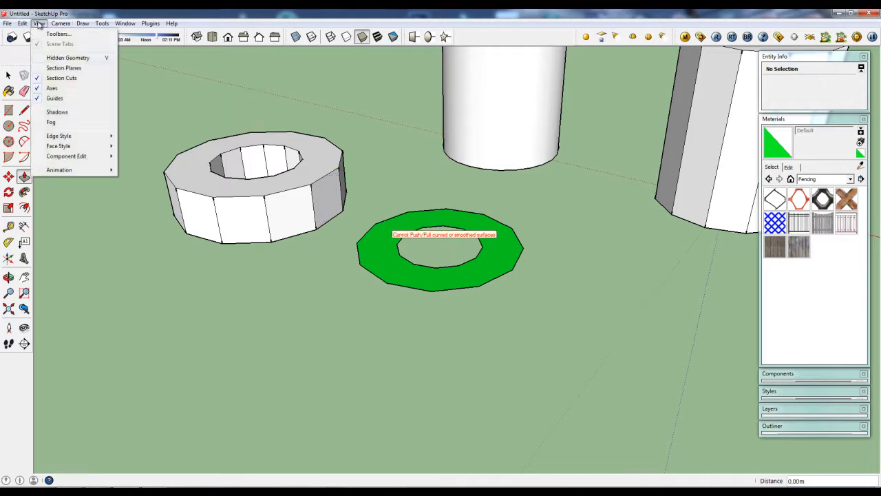
pyautogui.click(56, 60)
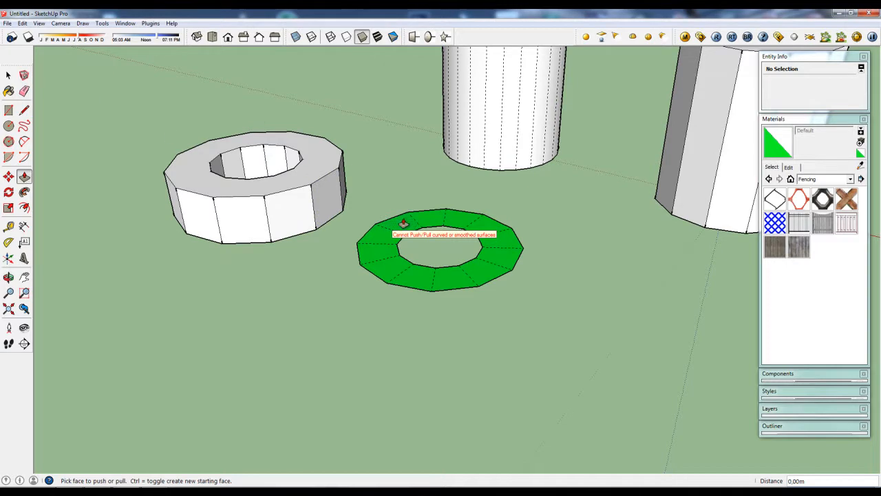
pyautogui.moveTo(404, 226); pyautogui.dragTo(400, 181)
pyautogui.doubleClick(380, 232)
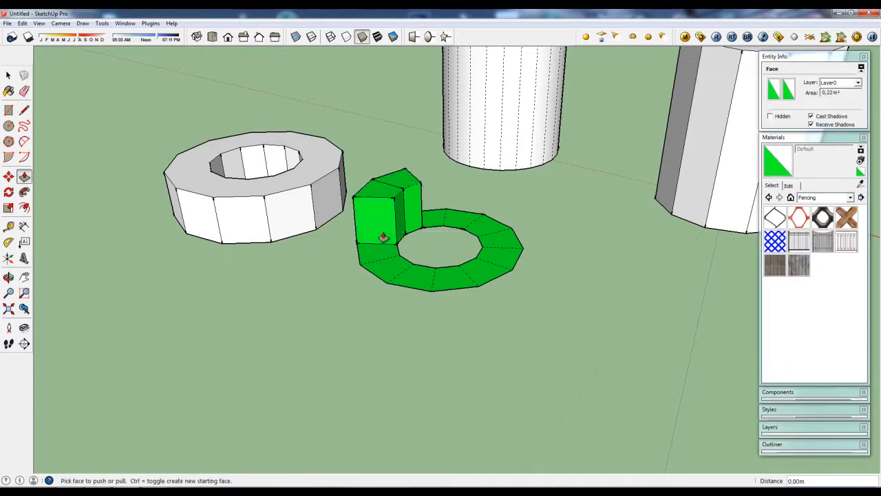
pyautogui.doubleClick(379, 256)
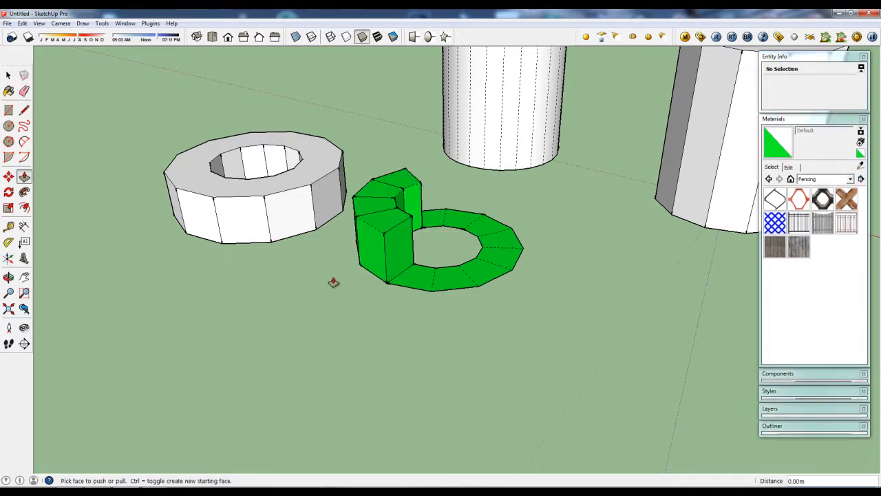
# Undo the Push/Pulls on both rings and turn off the display of hidden geometry.
pyautogui.hotkey('ctrl', 'z')
pyautogui.hotkey('ctrl', 'z')
pyautogui.hotkey('ctrl', 'z')
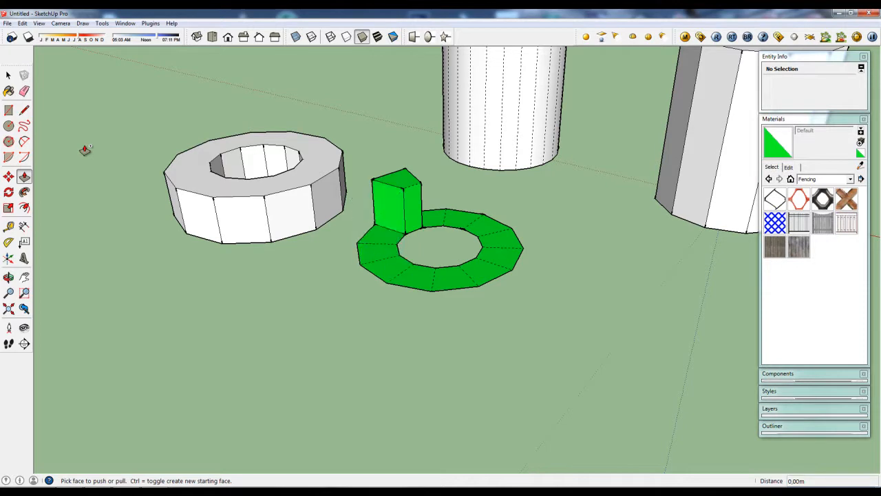
pyautogui.hotkey('ctrl', 'z')
pyautogui.click(39, 23)
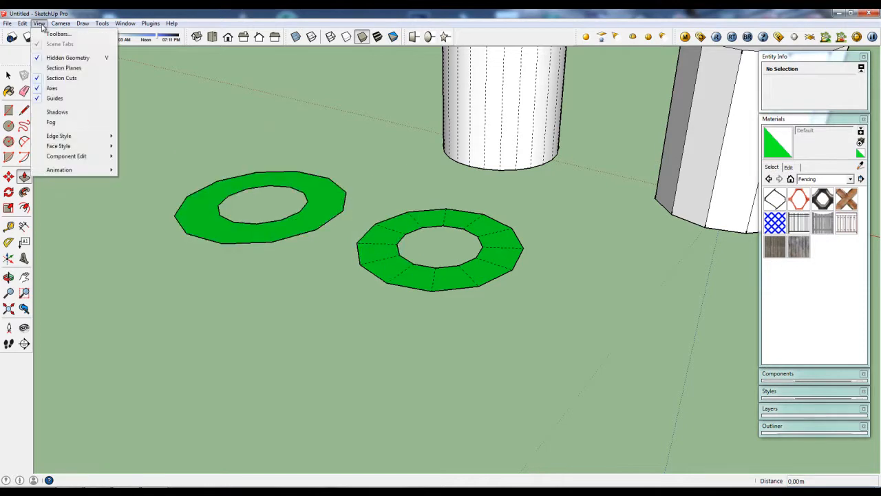
pyautogui.click(68, 57)
# Select the whole extruded twelve-sided prism, including all its connected faces and edges.
pyautogui.moveTo(369, 348); pyautogui.dragTo(346, 340, button='middle')
pyautogui.scroll(-3, 346, 340)
pyautogui.moveTo(480, 364); pyautogui.dragTo(493, 313, button='middle')
pyautogui.scroll(2, 496, 268)
pyautogui.moveTo(495, 272); pyautogui.dragTo(459, 348, button='middle')
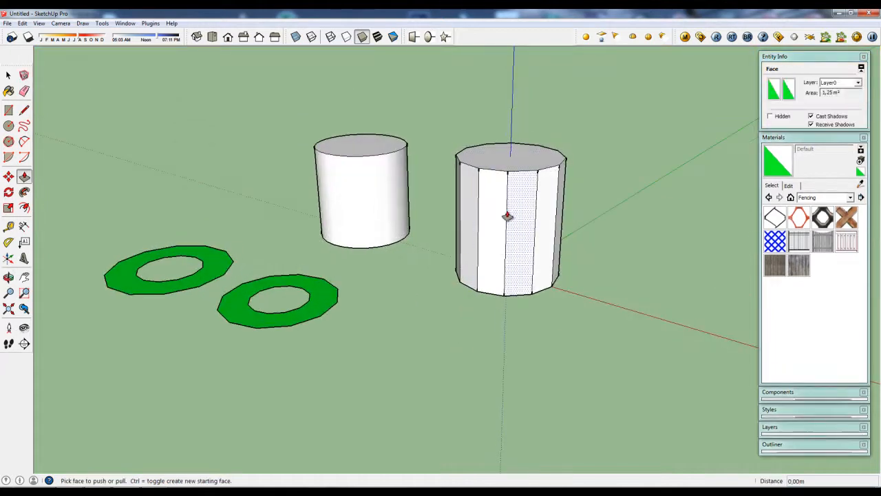
pyautogui.moveTo(482, 388); pyautogui.dragTo(514, 351, button='middle')
pyautogui.press('space')
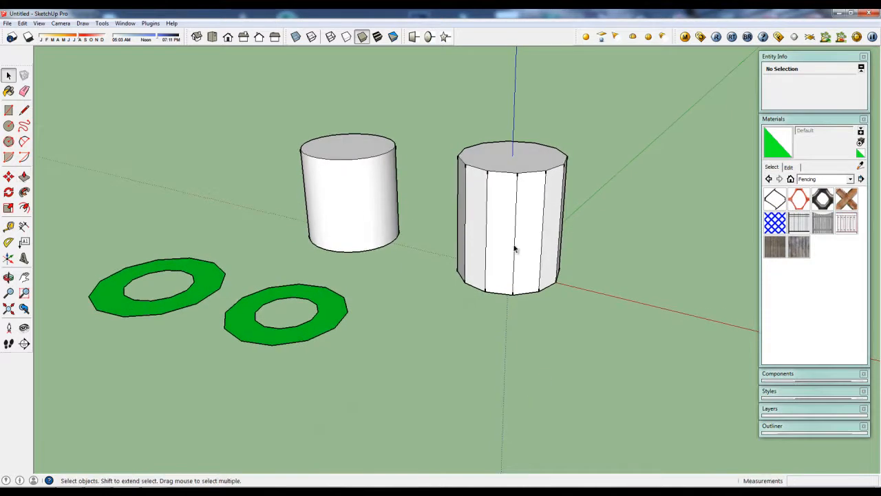
pyautogui.tripleClick(514, 153)
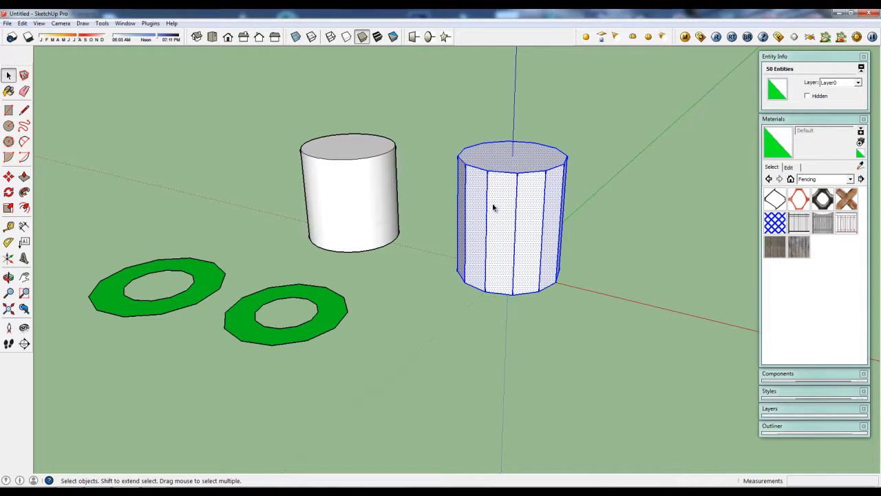
# Inspect the entity information of the prism's top face, its top polygon outline and one side face.
pyautogui.click(533, 161)
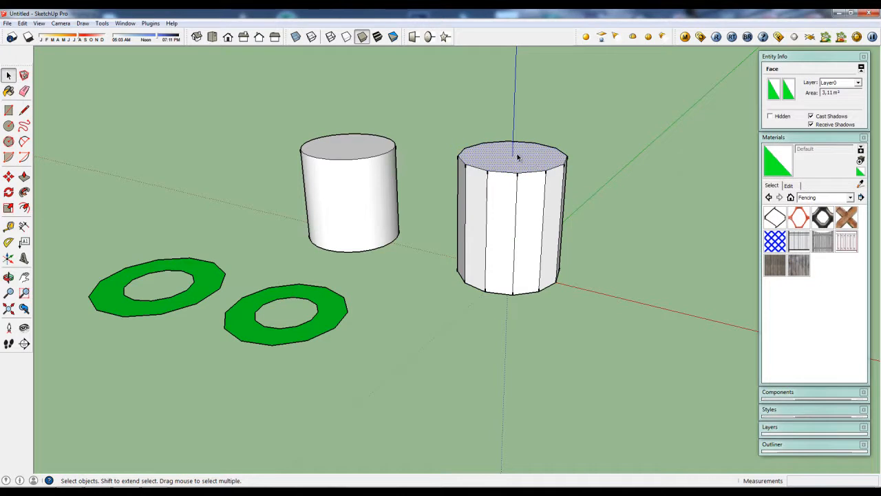
pyautogui.click(534, 173)
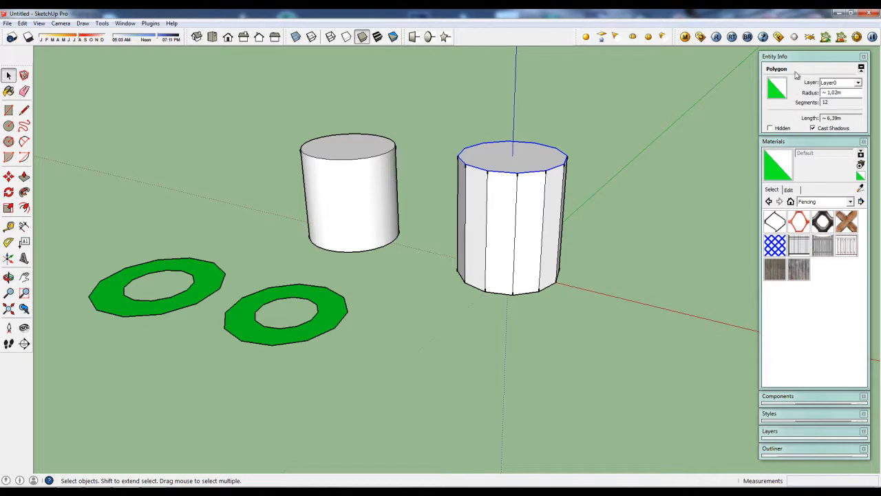
pyautogui.click(512, 203)
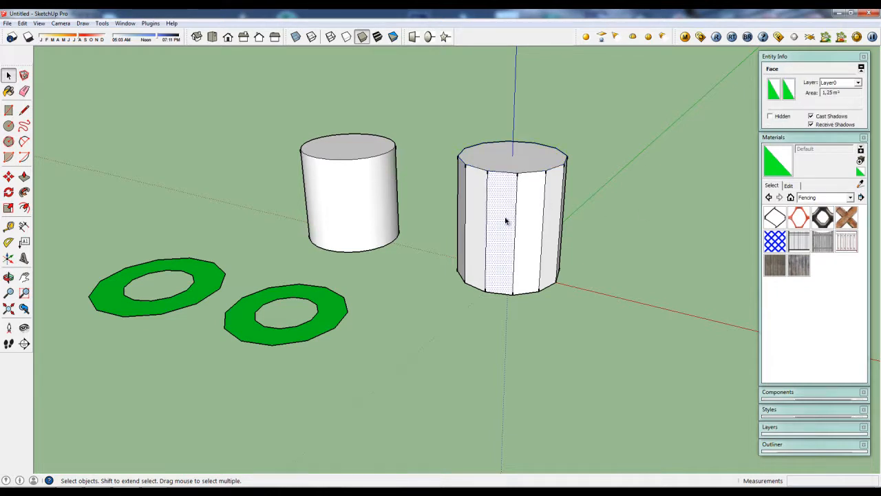
# Show the model in wireframe and make the prism's twelve vertical edges soft.
pyautogui.moveTo(503, 233); pyautogui.dragTo(577, 198, button='middle')
pyautogui.moveTo(473, 251)
pyautogui.mouseDown(button='middle')
pyautogui.moveTo(423, 269)
pyautogui.moveTo(443, 299)
pyautogui.moveTo(477, 307)
pyautogui.moveTo(466, 299)
pyautogui.mouseUp(button='middle')
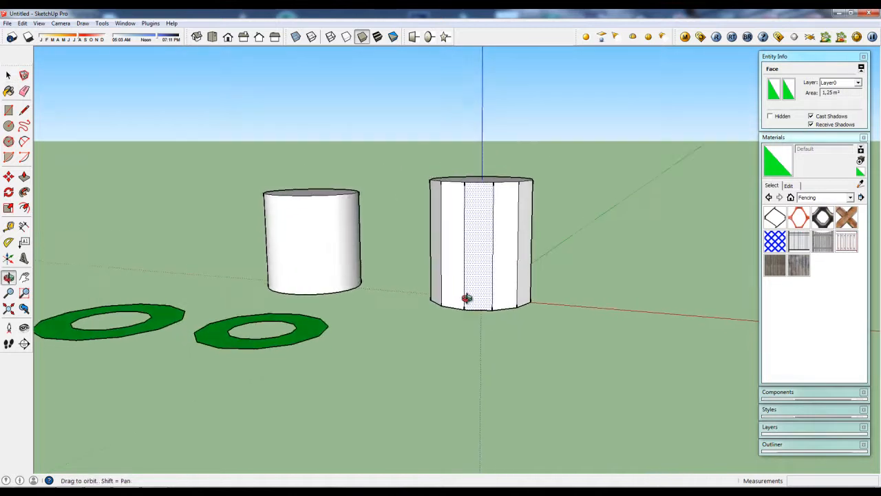
pyautogui.click(330, 37)
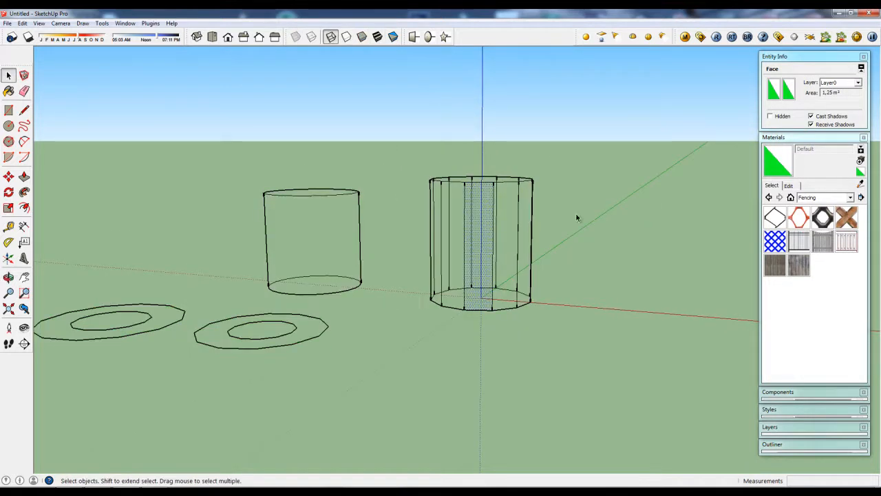
pyautogui.moveTo(417, 231); pyautogui.dragTo(406, 227)
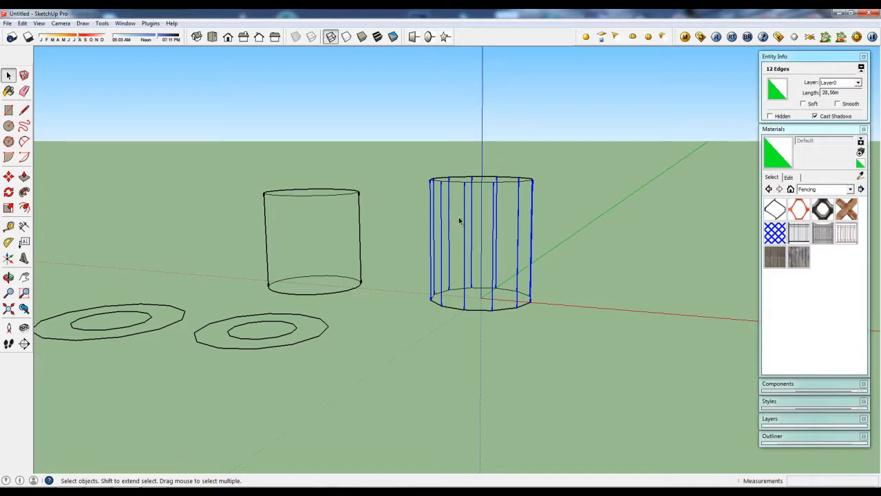
pyautogui.click(803, 104)
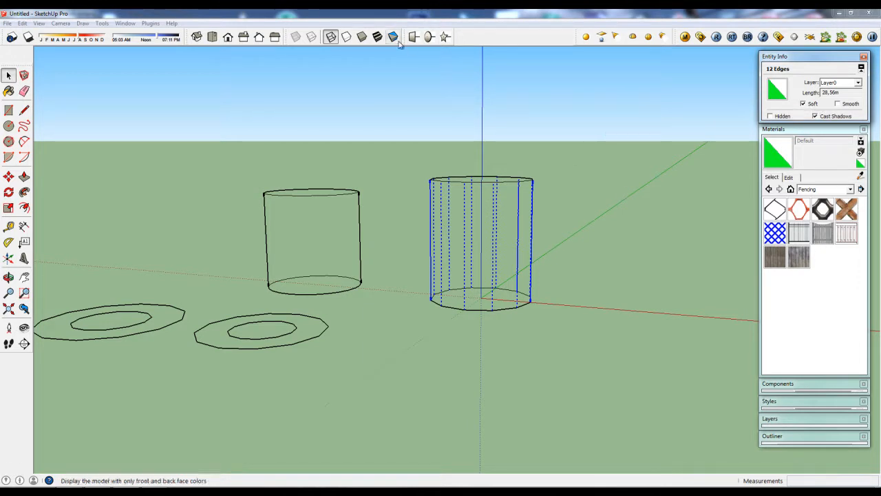
# Display the model with textured faces and select the prism's softened side surface to check its entity type.
pyautogui.click(377, 36)
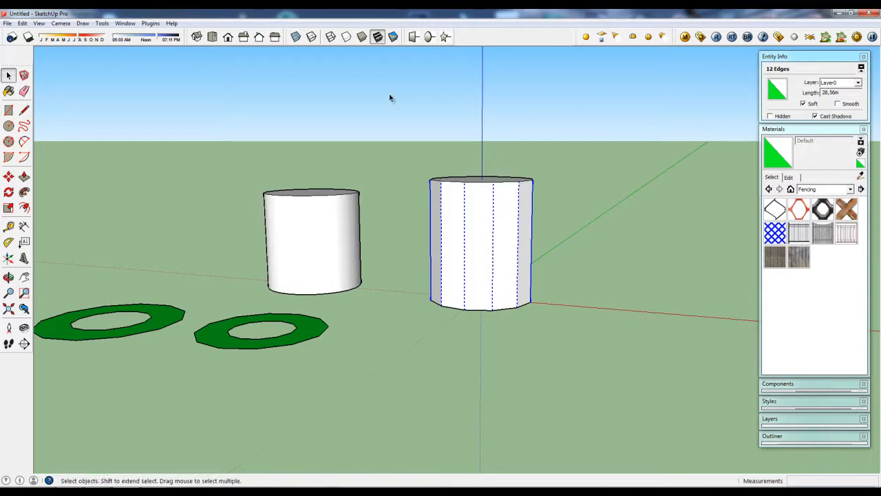
pyautogui.click(621, 322)
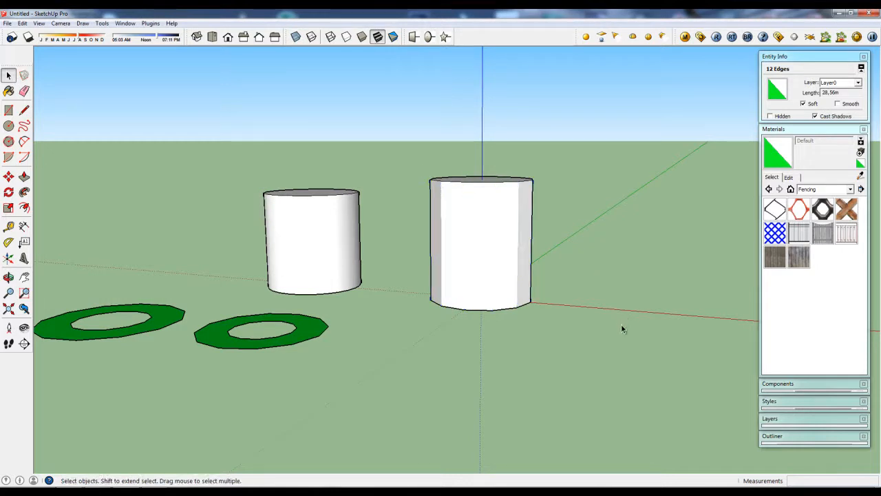
pyautogui.click(505, 245)
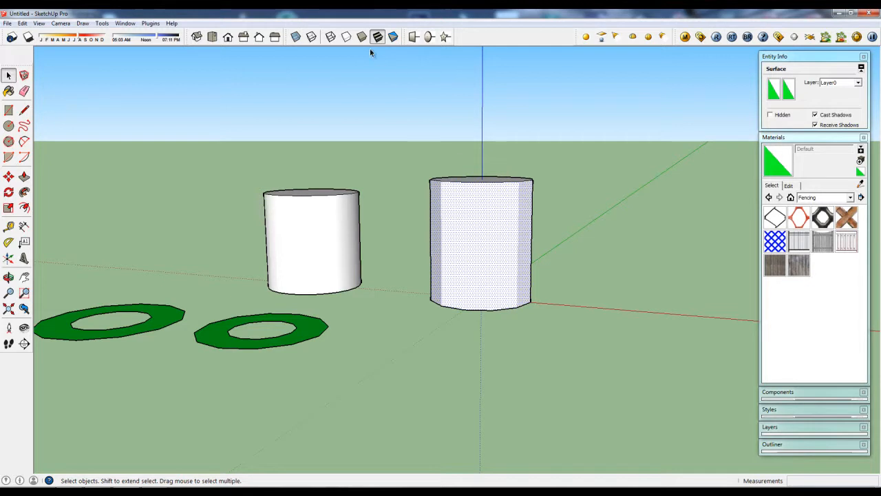
# Switch back to wireframe, clear the selection and examine the outlines of the cylinder and the softened prism.
pyautogui.click(331, 37)
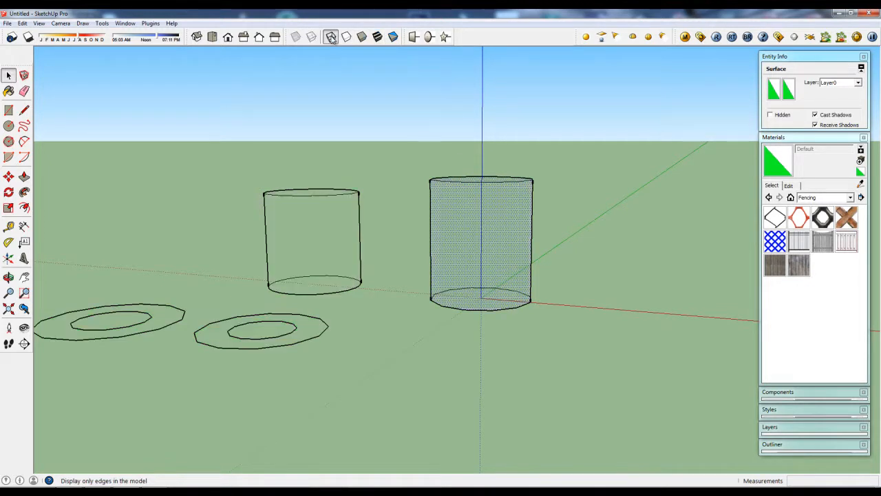
pyautogui.click(393, 182)
pyautogui.moveTo(398, 215); pyautogui.dragTo(411, 270, button='middle')
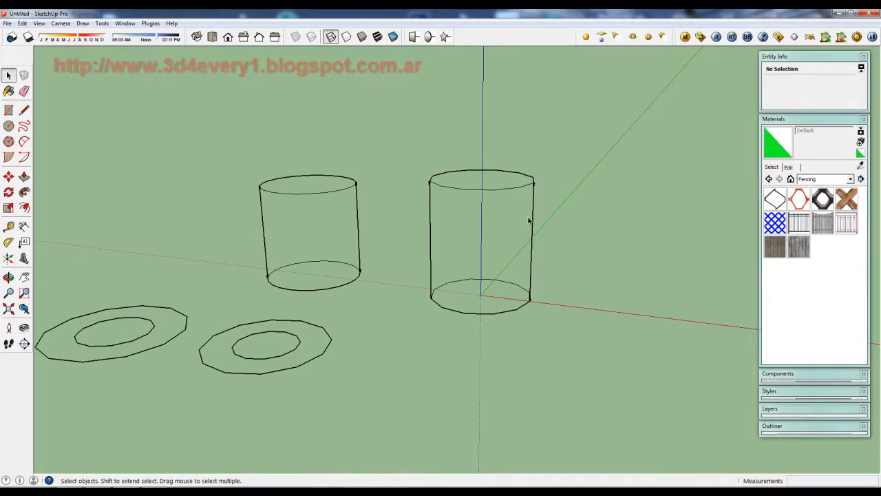
pyautogui.moveTo(533, 241); pyautogui.dragTo(513, 198, button='middle')
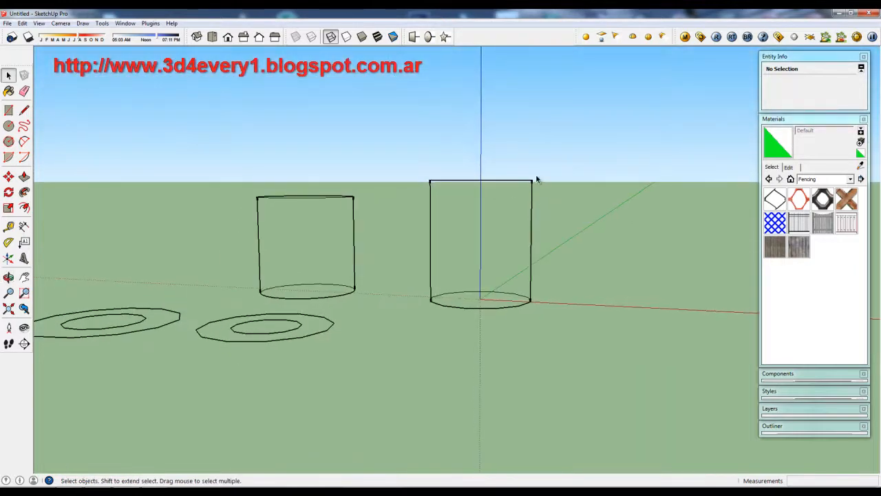
pyautogui.moveTo(454, 216); pyautogui.dragTo(468, 246, button='middle')
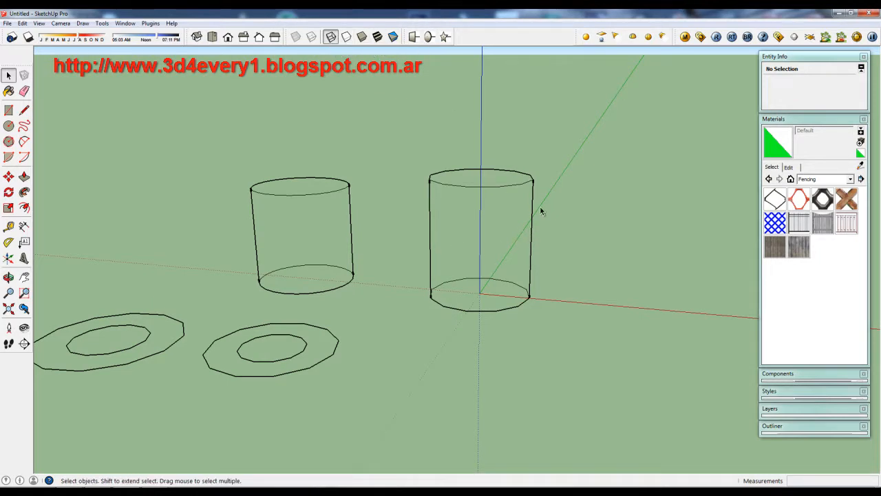
# Display solid coloured faces and compare the shading of the softened prism with that of the cylinder.
pyautogui.click(362, 37)
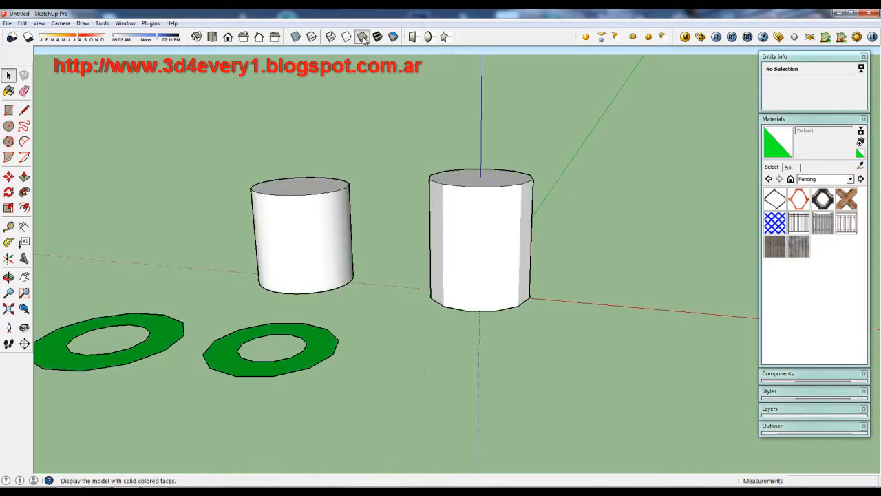
pyautogui.moveTo(432, 251); pyautogui.dragTo(481, 232, button='middle')
pyautogui.scroll(2, 481, 232)
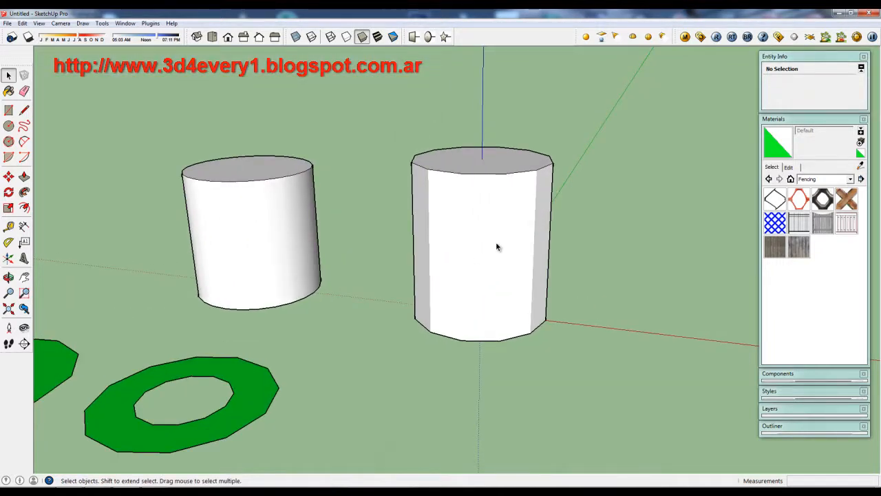
pyautogui.scroll(-2, 496, 241)
pyautogui.moveTo(496, 245); pyautogui.dragTo(510, 205, button='middle')
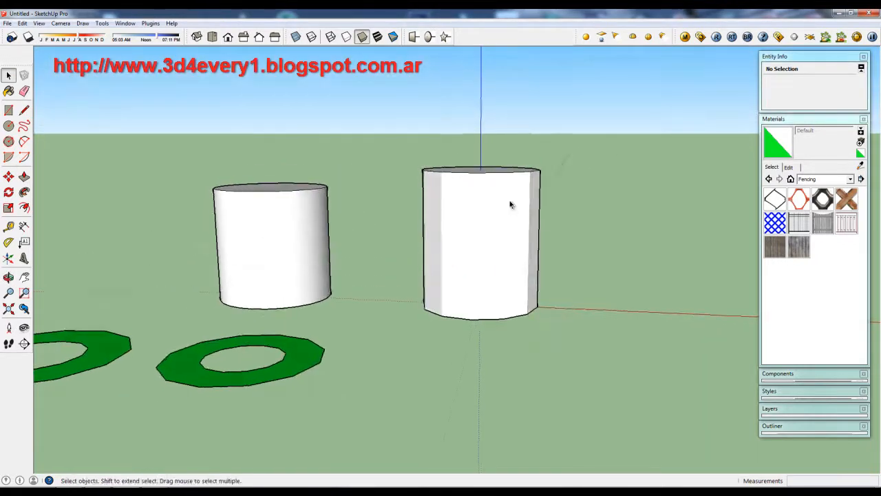
# Show hidden geometry in wireframe and remove the Soft property from the prism's twelve vertical edges.
pyautogui.click(331, 37)
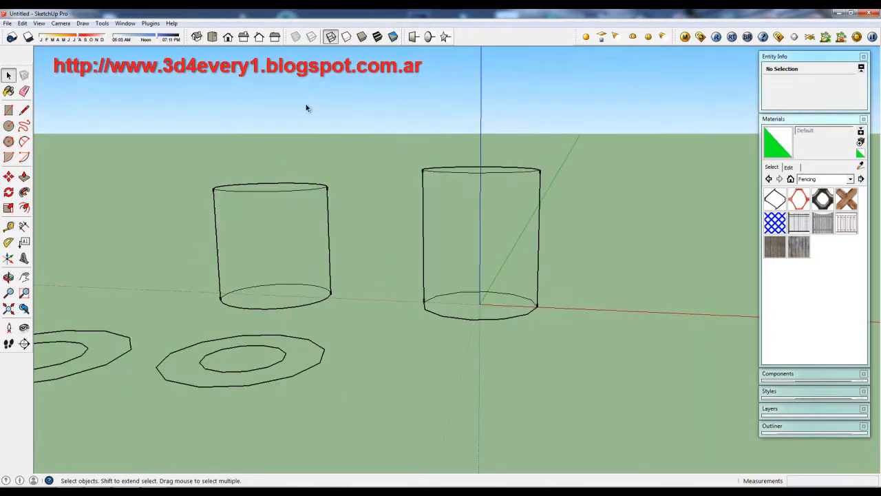
pyautogui.click(39, 23)
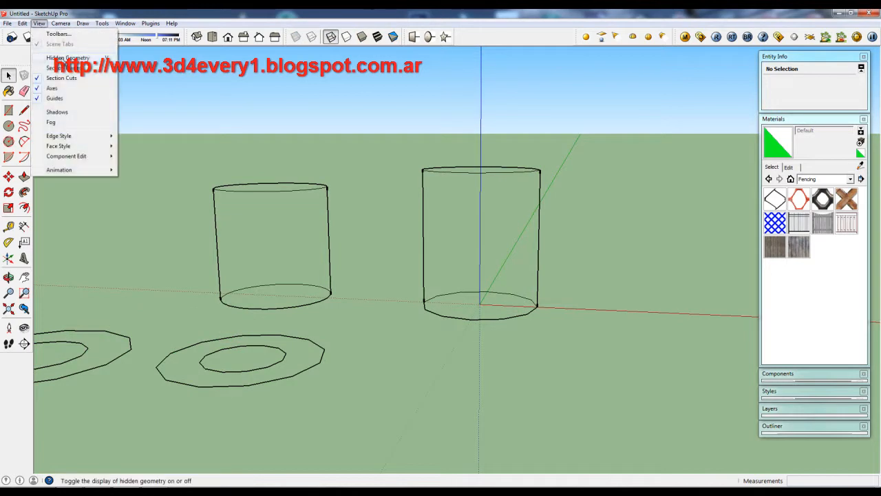
pyautogui.click(106, 58)
pyautogui.moveTo(419, 189)
pyautogui.mouseDown(button='middle')
pyautogui.moveTo(461, 180)
pyautogui.moveTo(404, 181)
pyautogui.mouseUp(button='middle')
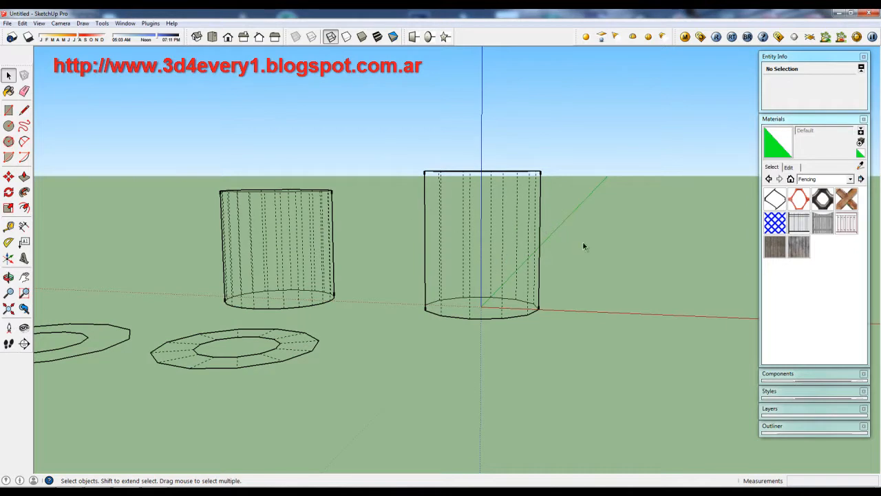
pyautogui.moveTo(574, 248); pyautogui.dragTo(377, 195)
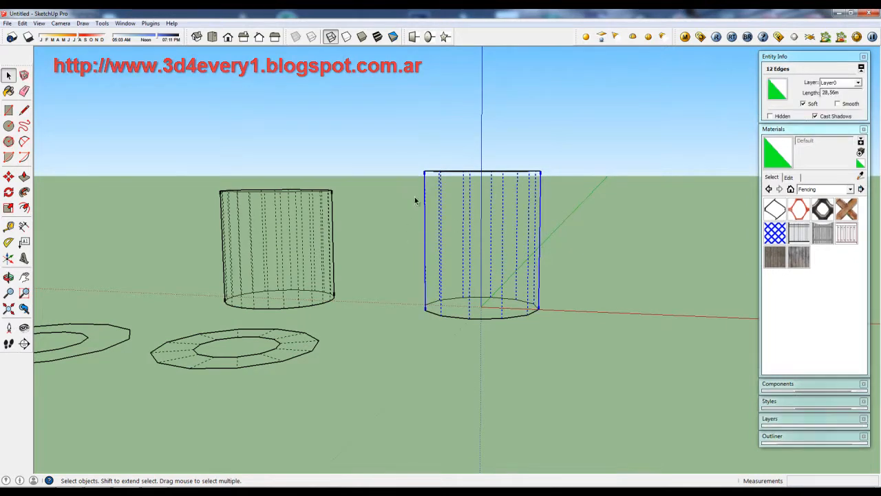
pyautogui.click(803, 104)
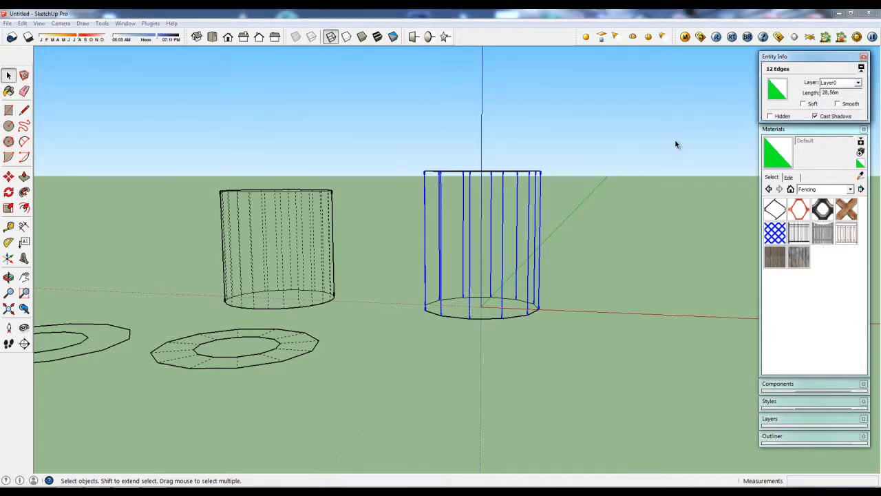
# Clear the selection and view the prism's hard edges with solid coloured faces.
pyautogui.click(533, 142)
pyautogui.click(361, 36)
pyautogui.moveTo(476, 172); pyautogui.dragTo(506, 206, button='middle')
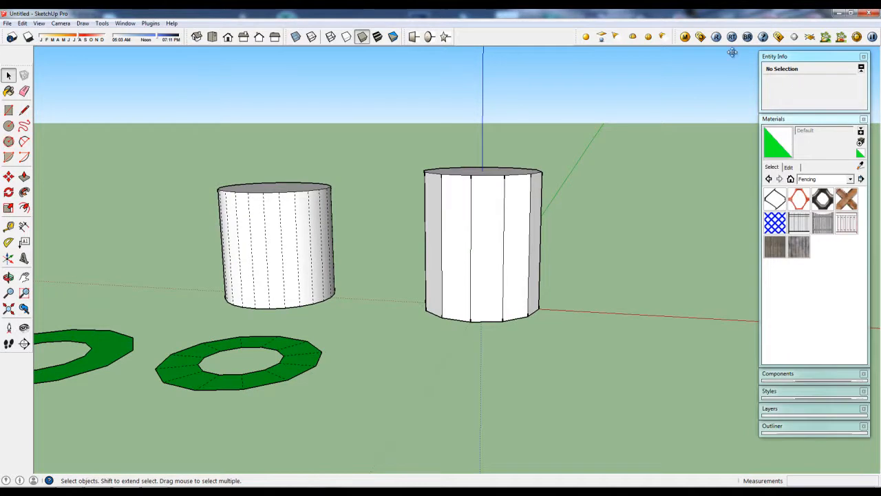
# Return to wireframe and set the prism's twelve vertical edges to Hidden.
pyautogui.click(331, 36)
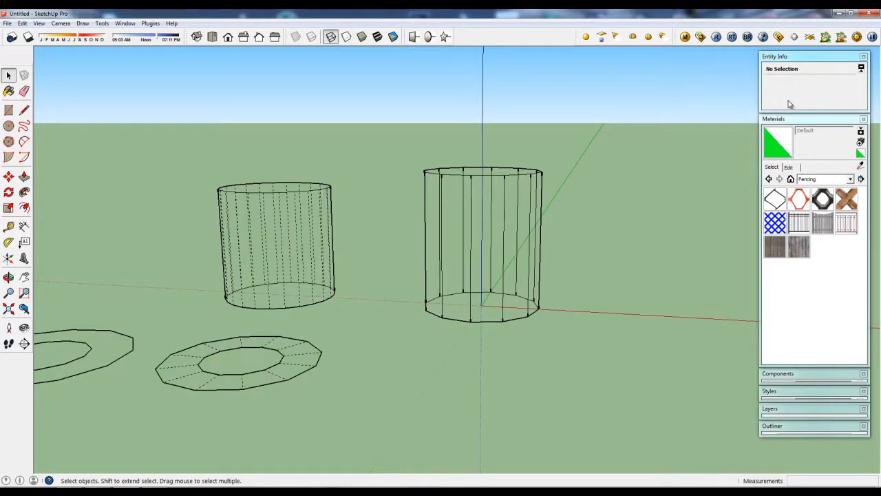
pyautogui.moveTo(572, 248); pyautogui.dragTo(360, 200)
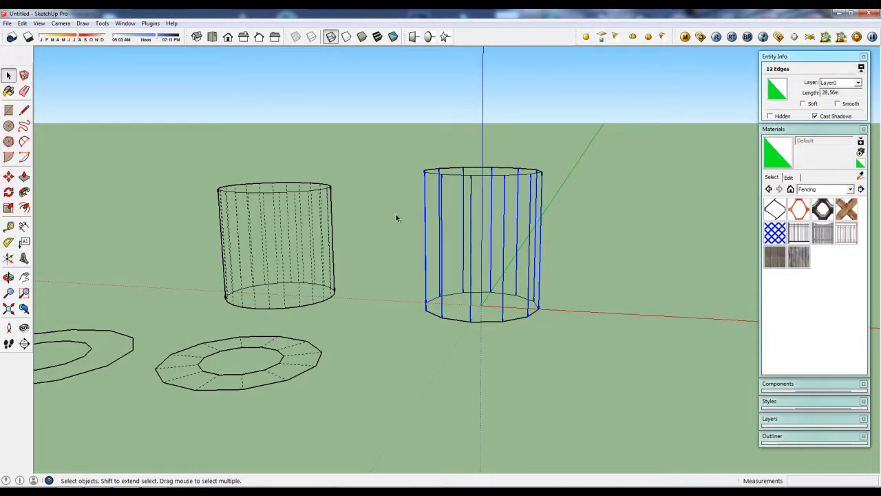
pyautogui.click(771, 116)
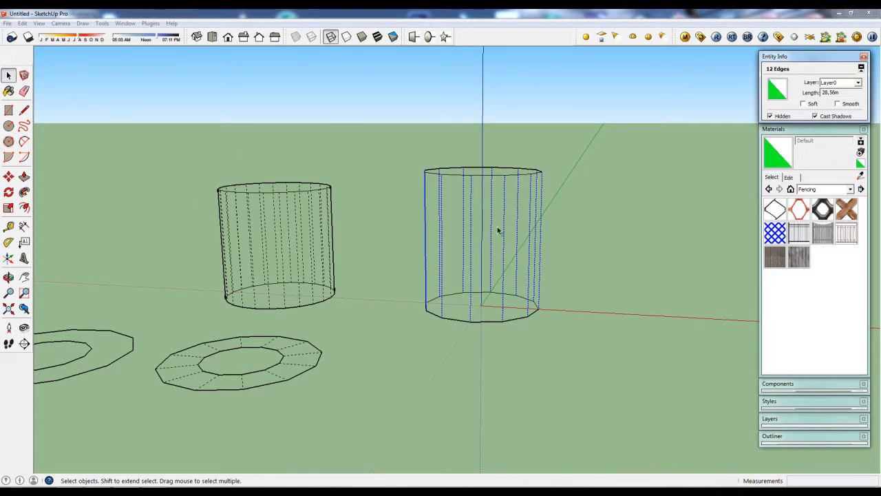
# Turn off hidden geometry and examine the prism with its hidden edges in wireframe and with textured faces.
pyautogui.click(40, 24)
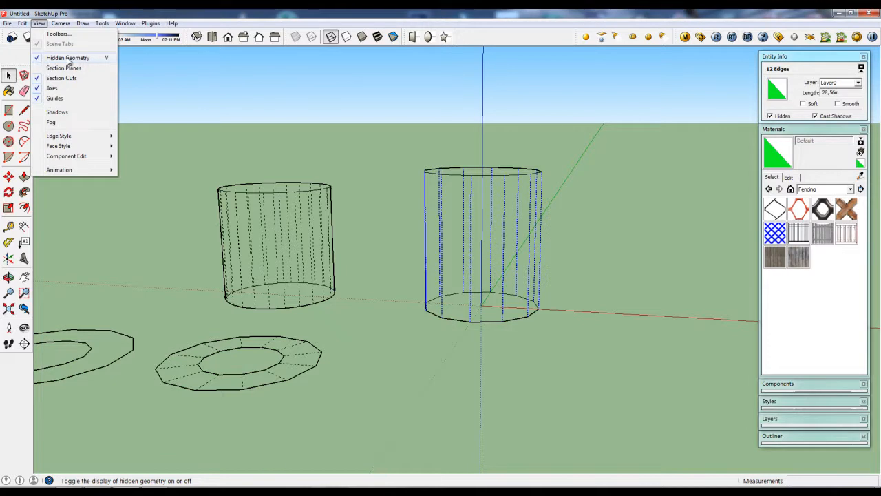
pyautogui.click(72, 59)
pyautogui.click(148, 136)
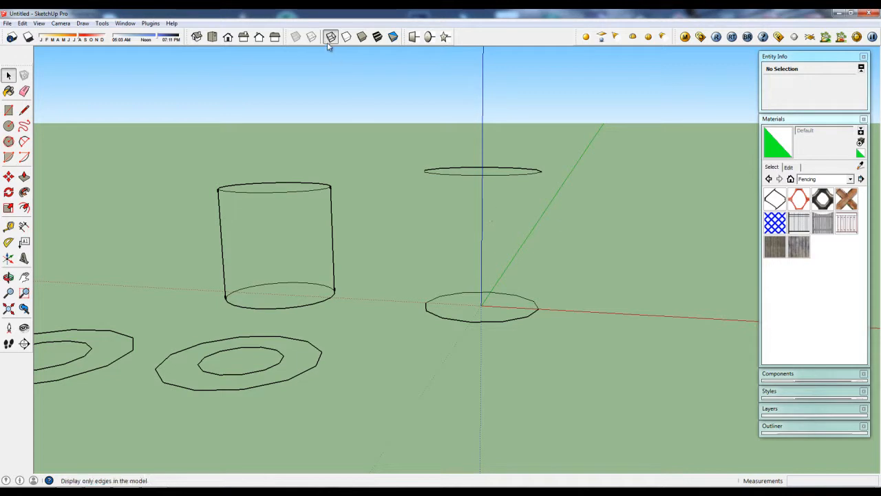
pyautogui.click(378, 37)
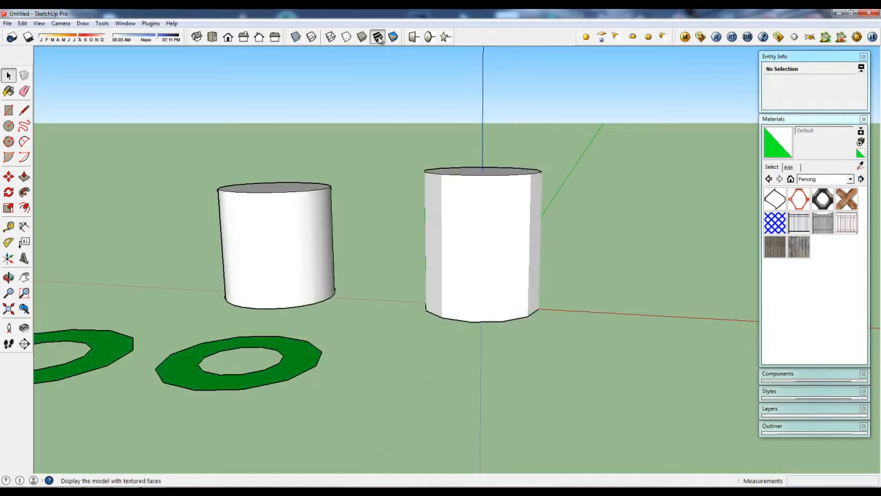
pyautogui.moveTo(396, 225); pyautogui.dragTo(411, 167, button='middle')
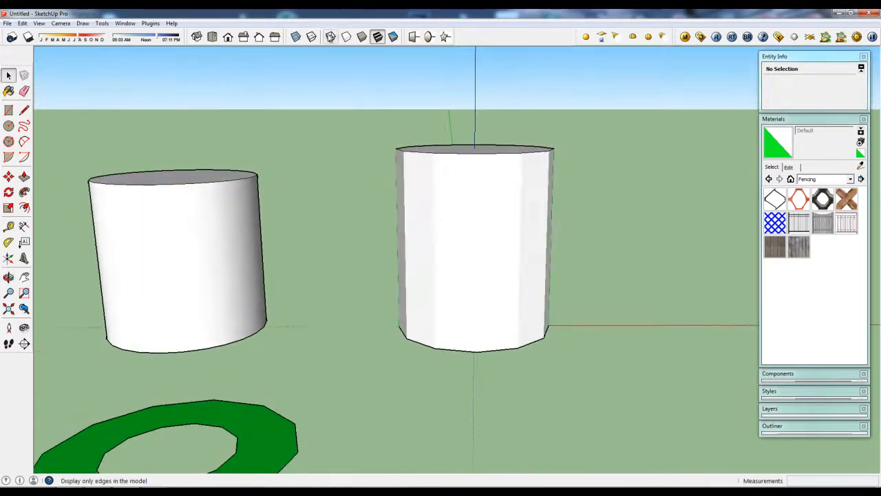
# Show hidden geometry in wireframe and unhide the prism's twelve vertical edges.
pyautogui.click(331, 37)
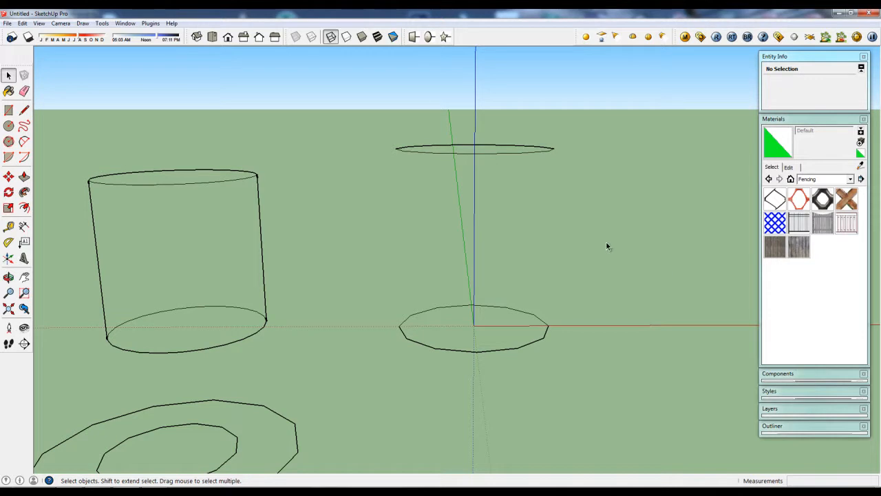
pyautogui.click(38, 23)
pyautogui.click(62, 57)
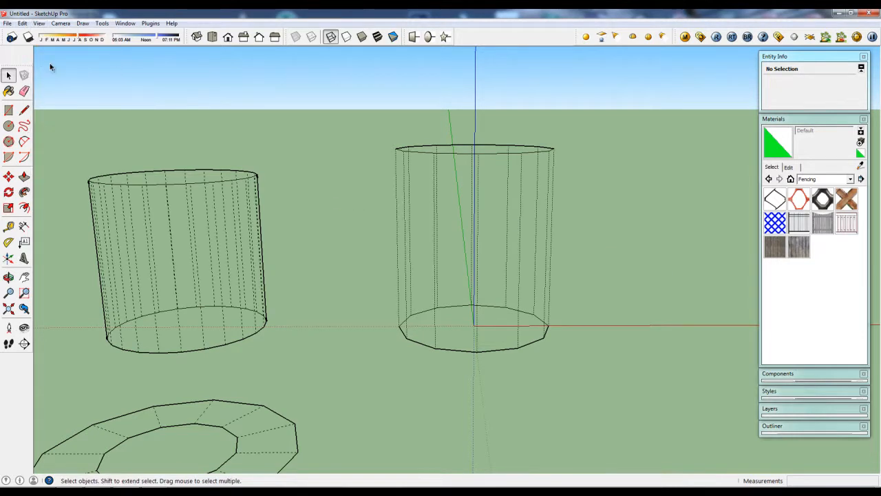
pyautogui.moveTo(239, 135); pyautogui.dragTo(276, 181, button='middle')
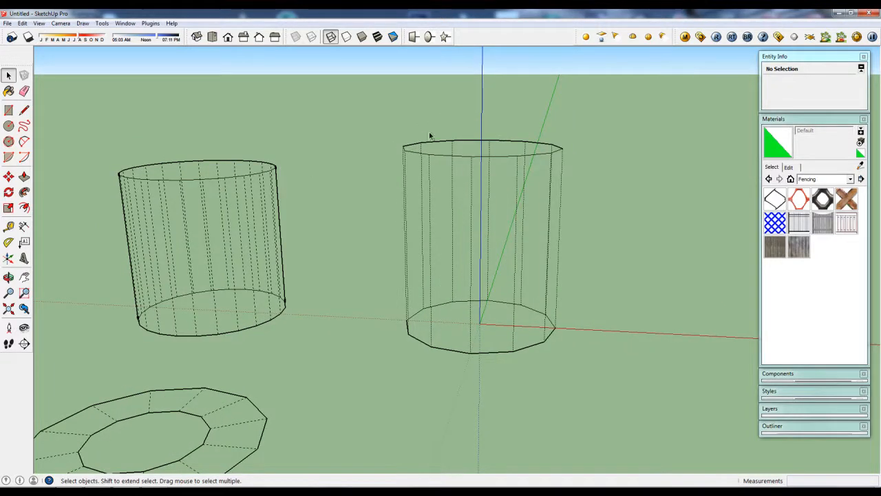
pyautogui.moveTo(398, 212); pyautogui.dragTo(401, 194)
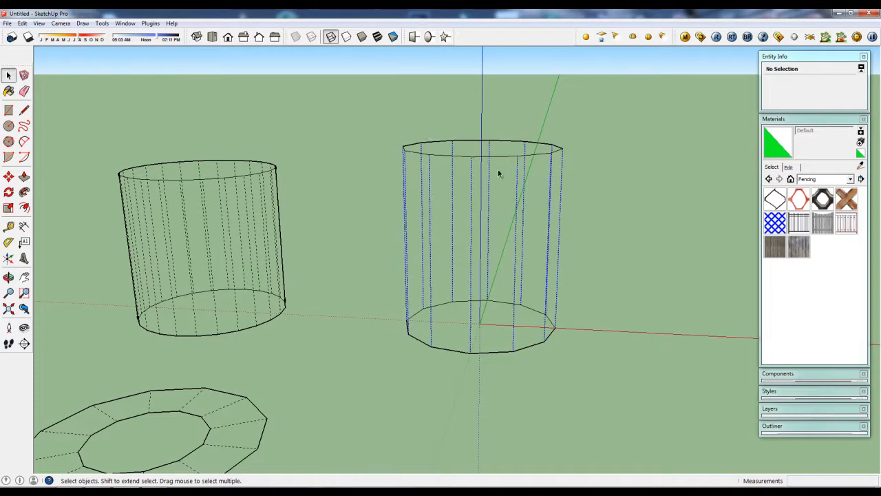
pyautogui.click(595, 223)
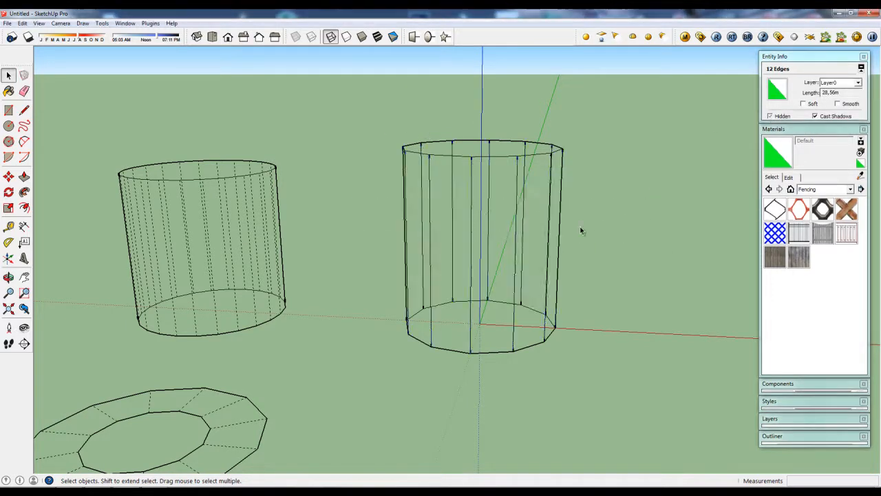
# Show textured faces and hide the prism's side faces together with their vertical edges.
pyautogui.click(377, 36)
pyautogui.moveTo(365, 128); pyautogui.dragTo(406, 163, button='middle')
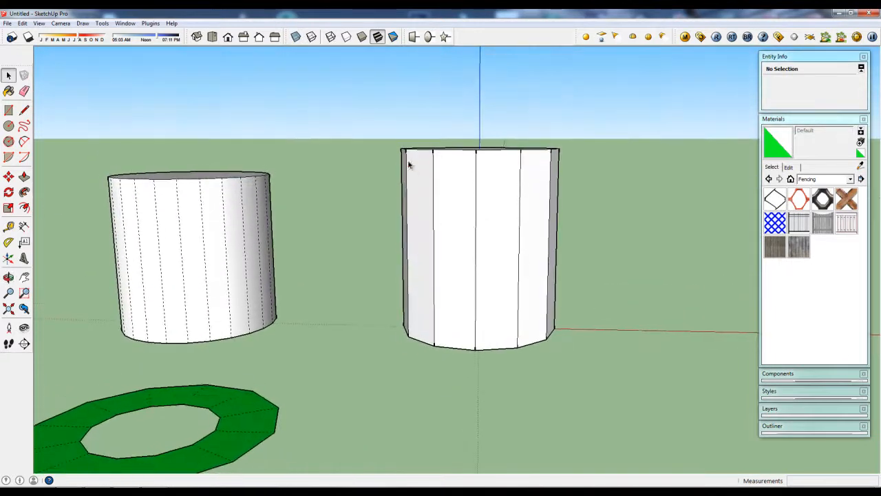
pyautogui.moveTo(411, 222); pyautogui.dragTo(358, 202)
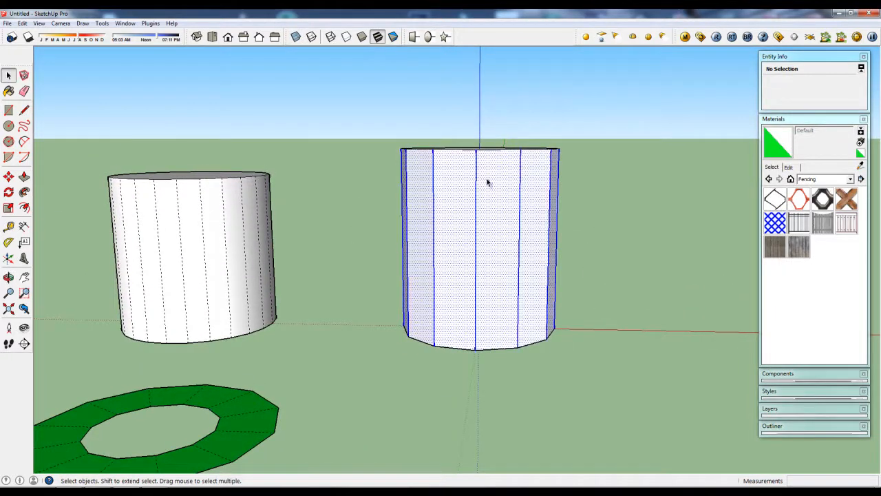
pyautogui.click(810, 97)
pyautogui.click(807, 96)
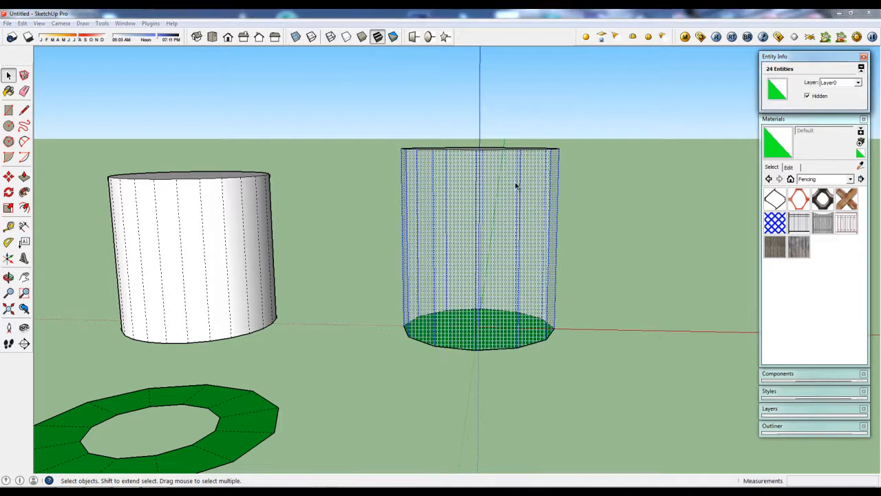
pyautogui.moveTo(525, 172); pyautogui.dragTo(585, 218, button='middle')
# Turn off hidden geometry and examine the prism without its side faces in wireframe and with textured faces.
pyautogui.click(39, 23)
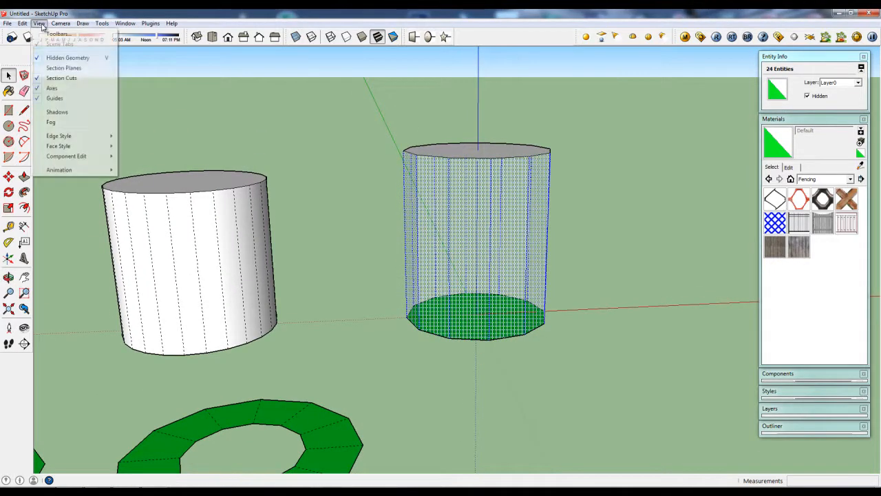
pyautogui.click(62, 61)
pyautogui.moveTo(151, 112); pyautogui.dragTo(363, 183, button='middle')
pyautogui.click(330, 36)
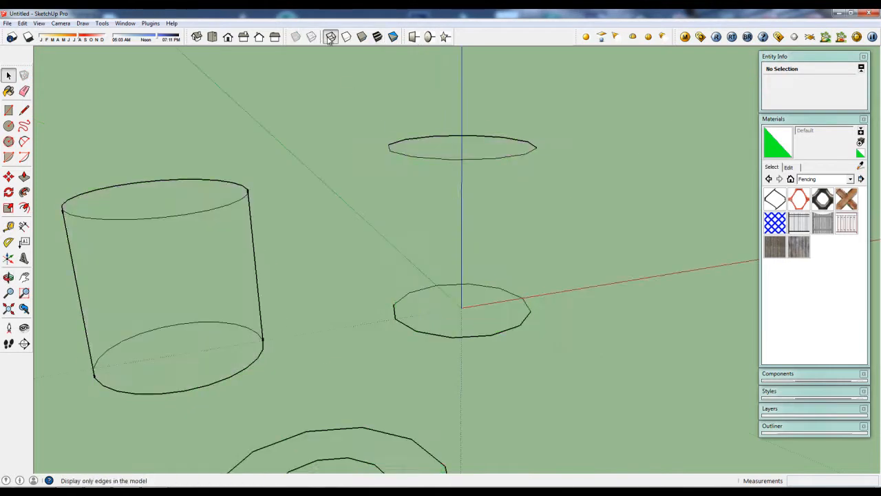
pyautogui.click(377, 37)
pyautogui.moveTo(376, 59)
pyautogui.mouseDown(button='middle')
pyautogui.moveTo(324, 158)
pyautogui.moveTo(347, 214)
pyautogui.mouseUp(button='middle')
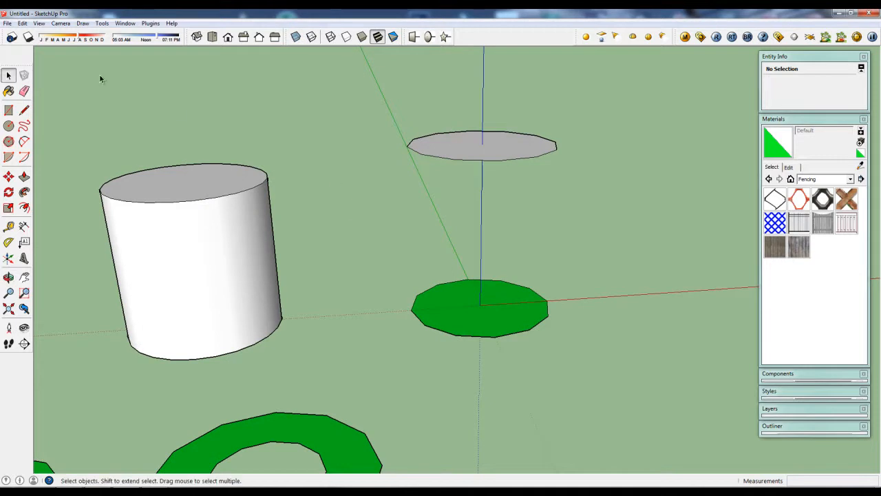
# Turn hidden geometry back on and unhide the prism's side faces and vertical edges.
pyautogui.click(38, 23)
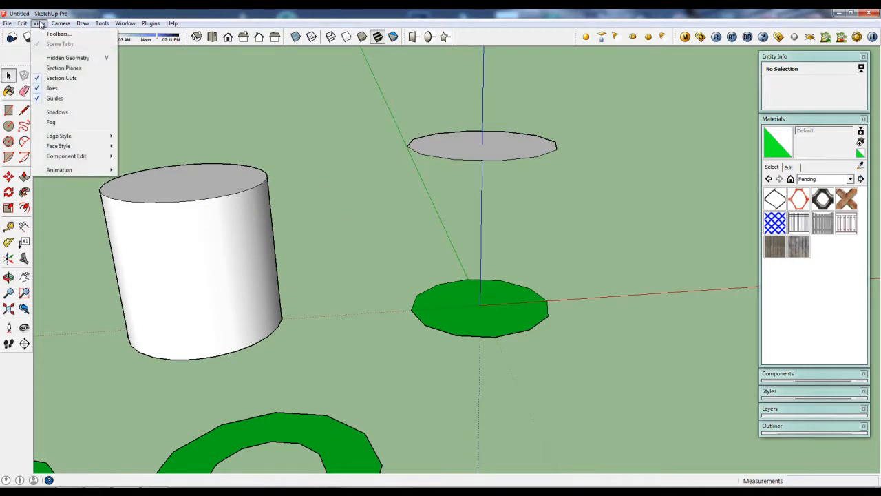
pyautogui.click(47, 60)
pyautogui.moveTo(136, 91); pyautogui.dragTo(241, 82, button='middle')
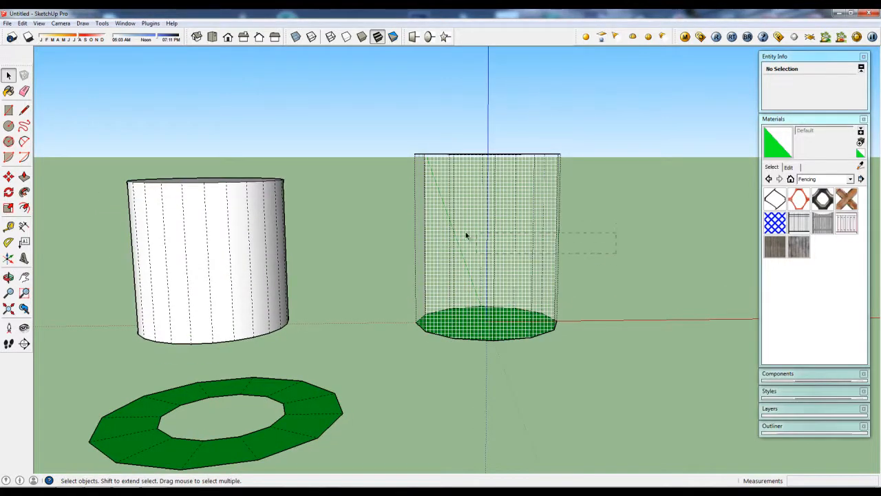
pyautogui.moveTo(371, 216); pyautogui.dragTo(358, 217)
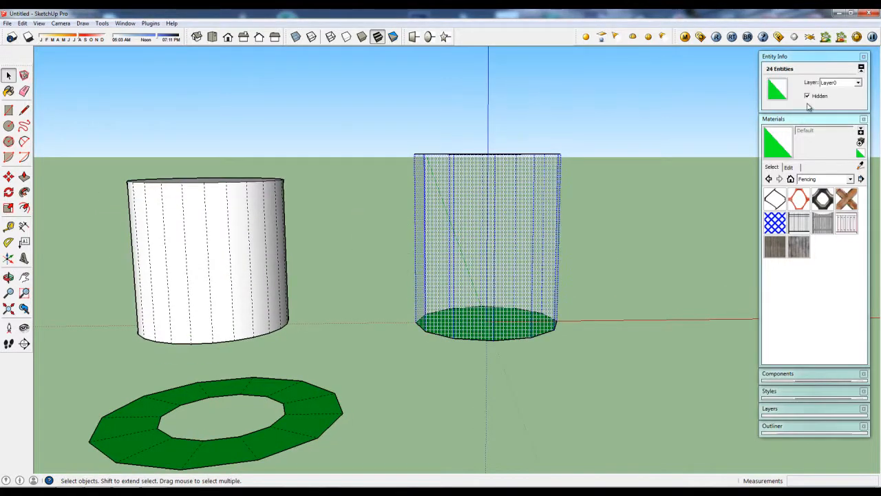
pyautogui.click(808, 97)
pyautogui.click(633, 179)
pyautogui.moveTo(478, 161); pyautogui.dragTo(506, 243, button='middle')
pyautogui.moveTo(444, 198); pyautogui.dragTo(415, 211, button='middle')
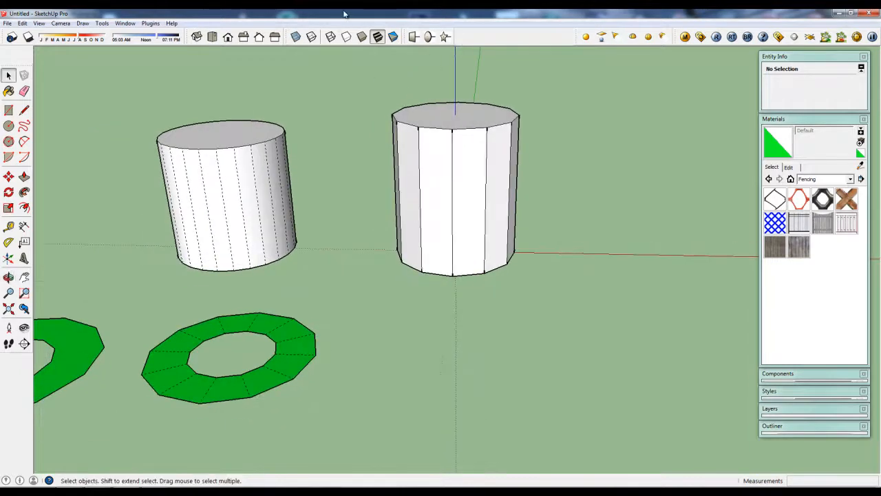
# Switch to wireframe and set all 36 edges of the prism to Smooth.
pyautogui.click(330, 36)
pyautogui.moveTo(360, 73); pyautogui.dragTo(578, 290)
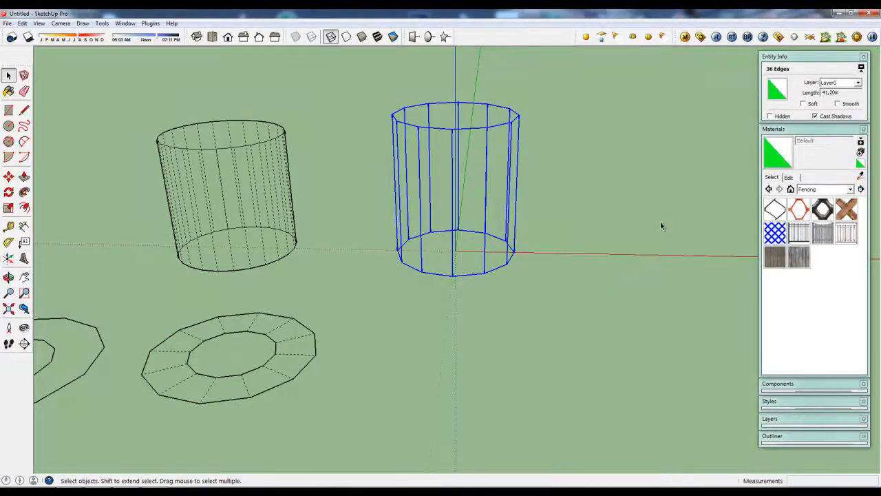
pyautogui.click(840, 104)
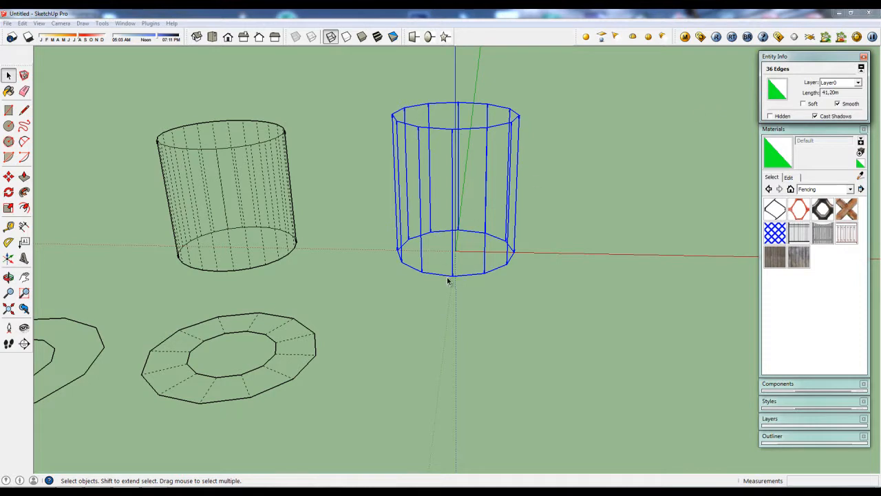
pyautogui.moveTo(424, 287); pyautogui.dragTo(411, 315, button='middle')
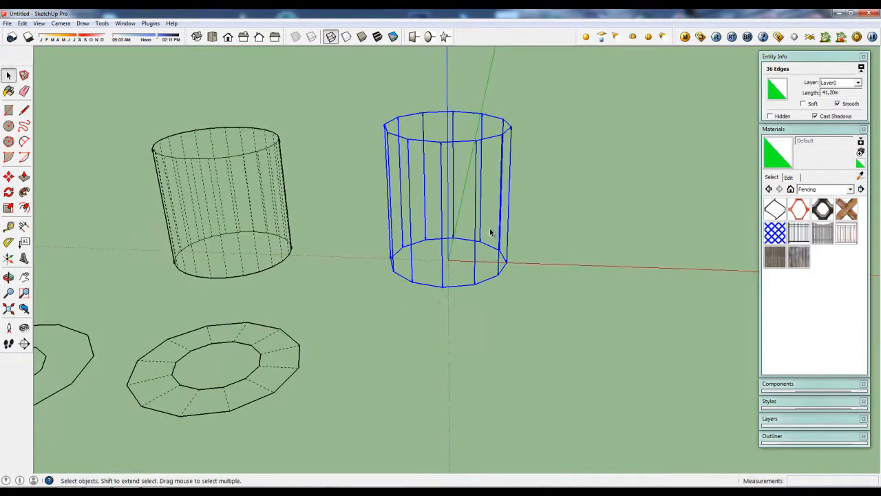
# Examine the shading on the top and sides of the fully smoothed prism with textured faces from several angles.
pyautogui.click(377, 37)
pyautogui.moveTo(406, 124)
pyautogui.mouseDown(button='middle')
pyautogui.moveTo(418, 183)
pyautogui.moveTo(288, 212)
pyautogui.mouseUp(button='middle')
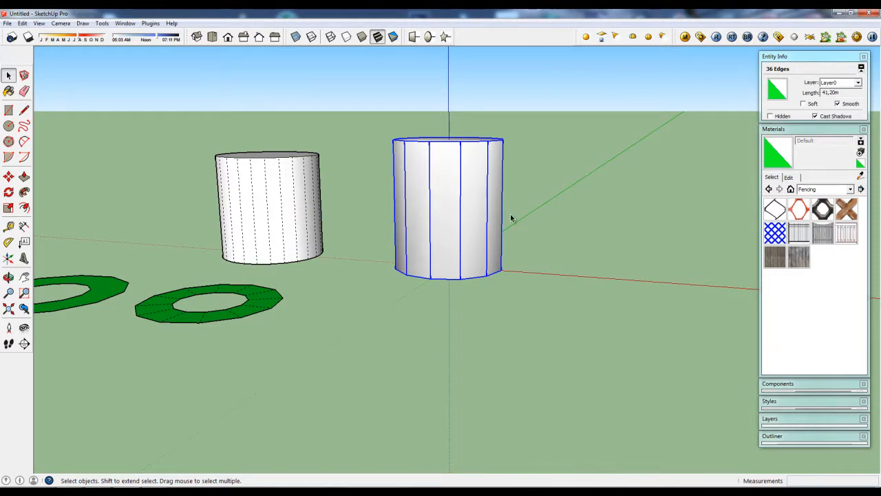
pyautogui.moveTo(427, 193); pyautogui.dragTo(478, 204, button='middle')
pyautogui.scroll(2, 465, 199)
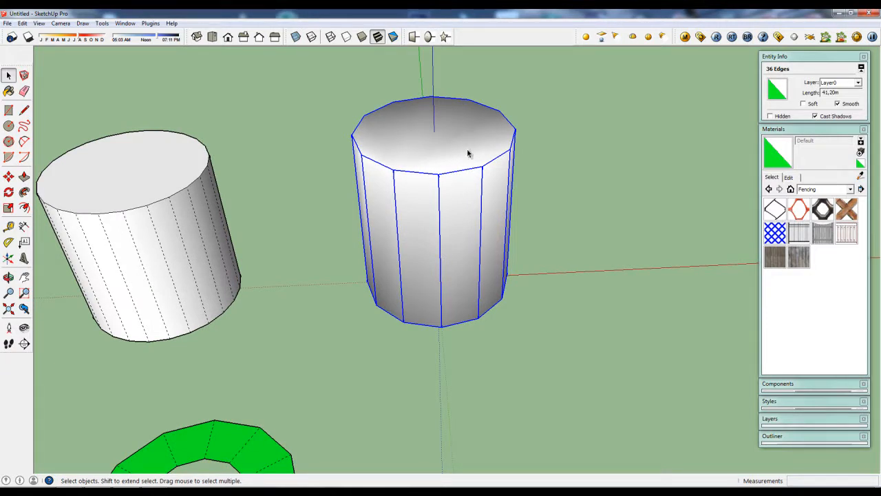
pyautogui.moveTo(466, 173); pyautogui.dragTo(685, 45, button='middle')
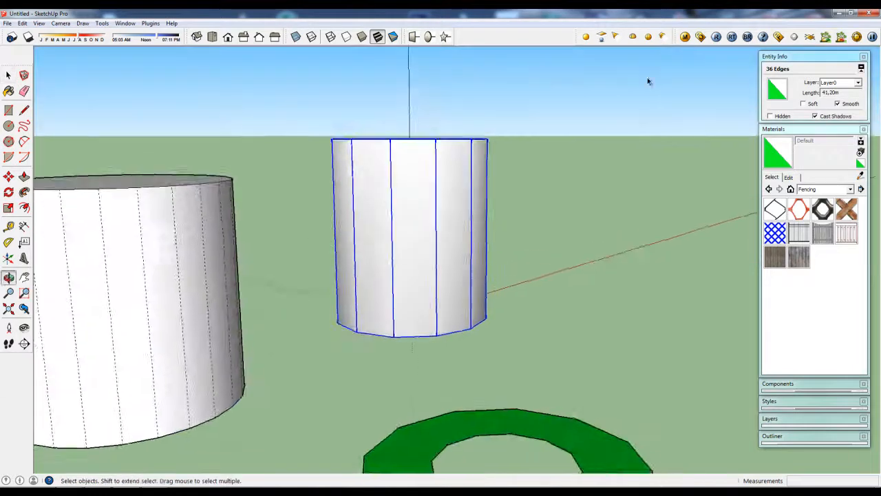
pyautogui.scroll(3, 480, 157)
pyautogui.moveTo(464, 135); pyautogui.dragTo(486, 194, button='middle')
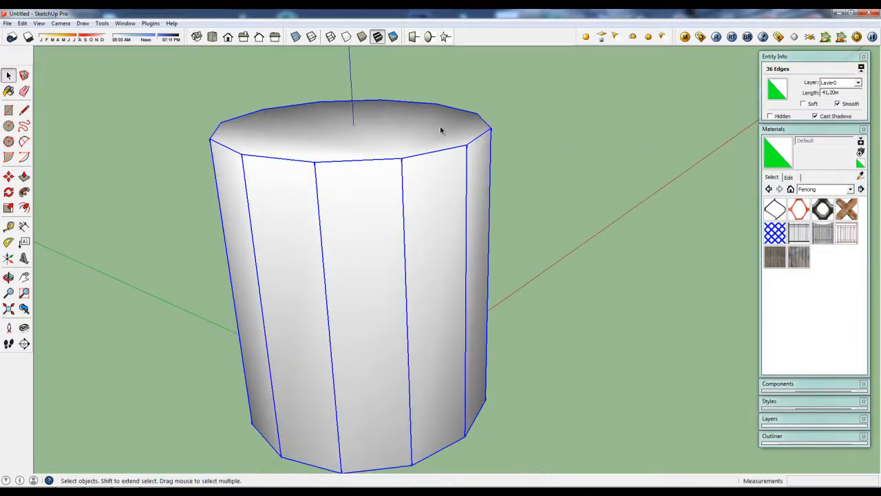
pyautogui.moveTo(480, 151); pyautogui.dragTo(353, 232, button='middle')
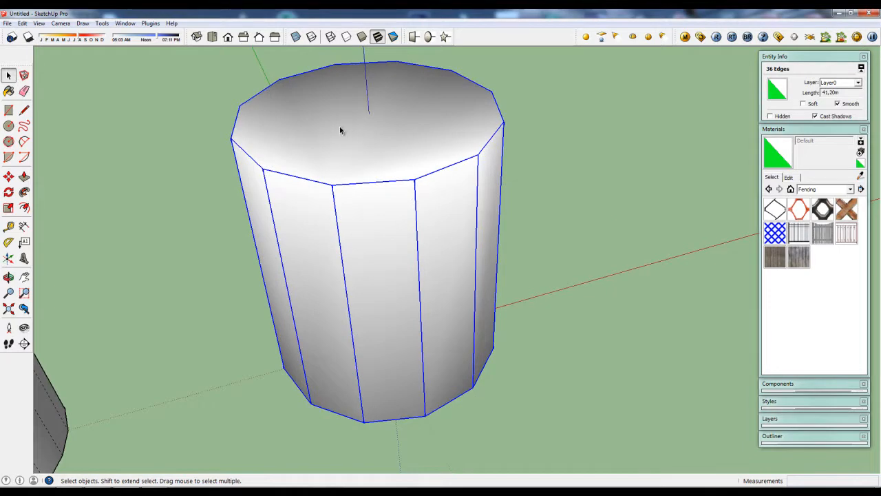
pyautogui.scroll(-3, 344, 131)
pyautogui.moveTo(356, 136); pyautogui.dragTo(246, 144, button='middle')
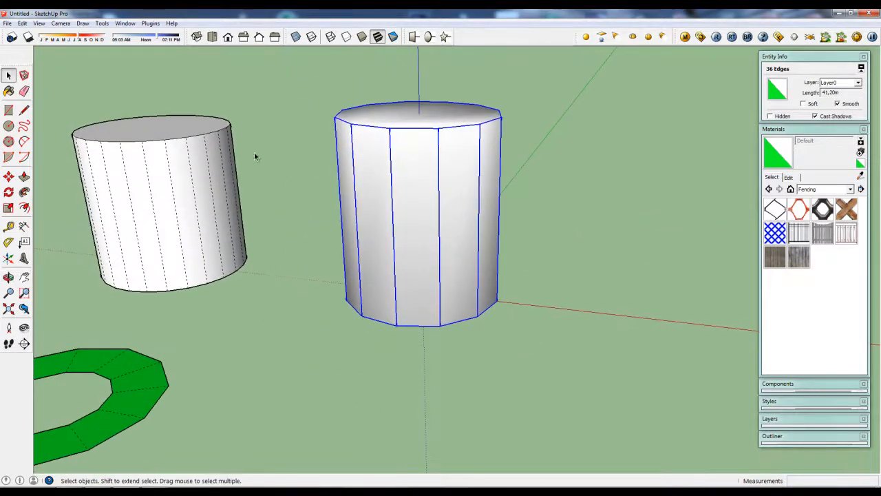
pyautogui.scroll(3, 417, 141)
pyautogui.moveTo(419, 195); pyautogui.dragTo(463, 128, button='middle')
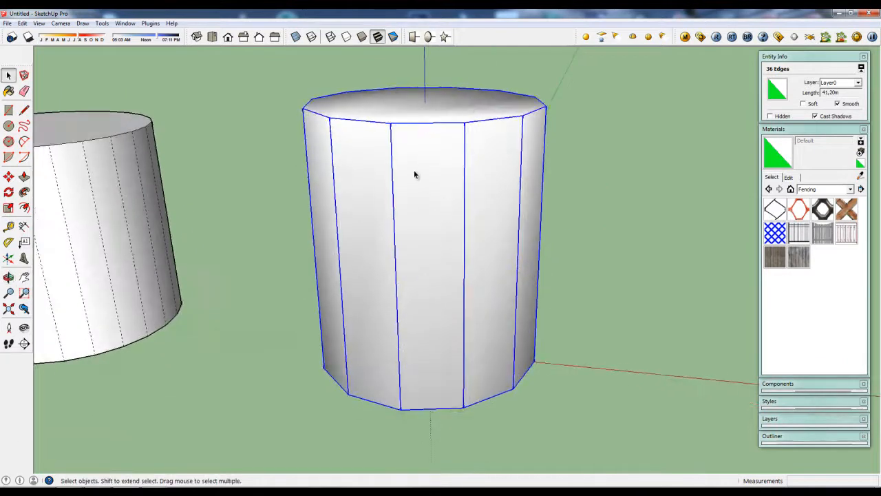
pyautogui.scroll(-2, 432, 126)
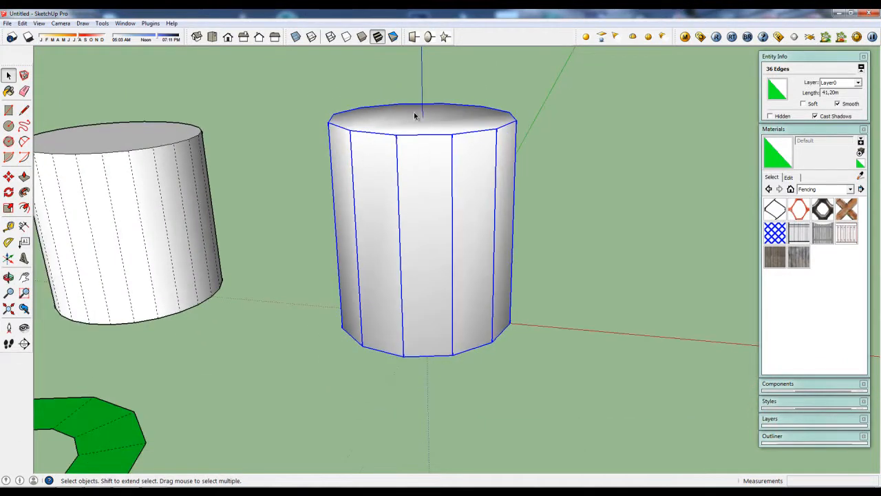
pyautogui.moveTo(433, 198); pyautogui.dragTo(472, 161, button='middle')
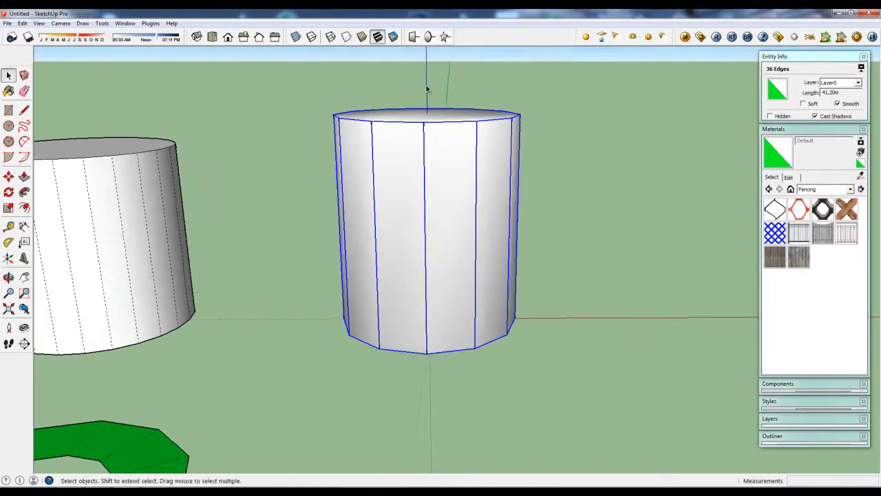
# In wireframe, remove Smooth from all of the prism's edges and apply it only to the twelve vertical edges.
pyautogui.click(331, 37)
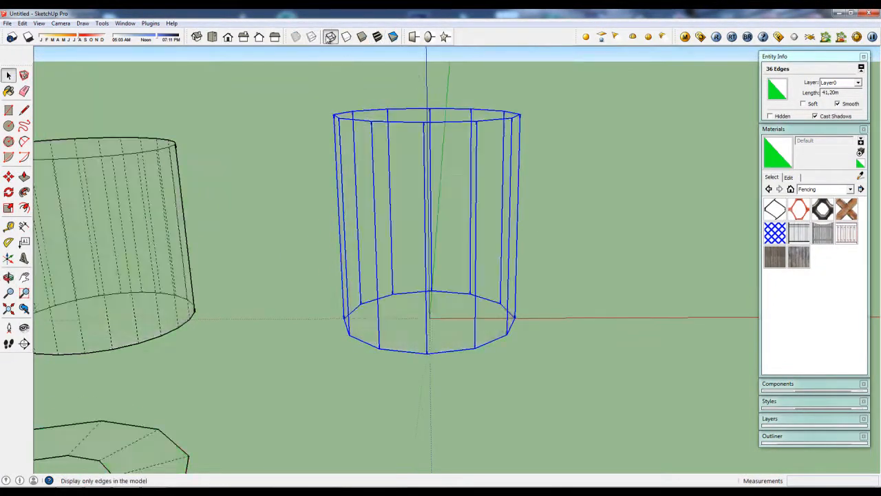
pyautogui.moveTo(289, 76); pyautogui.dragTo(575, 389)
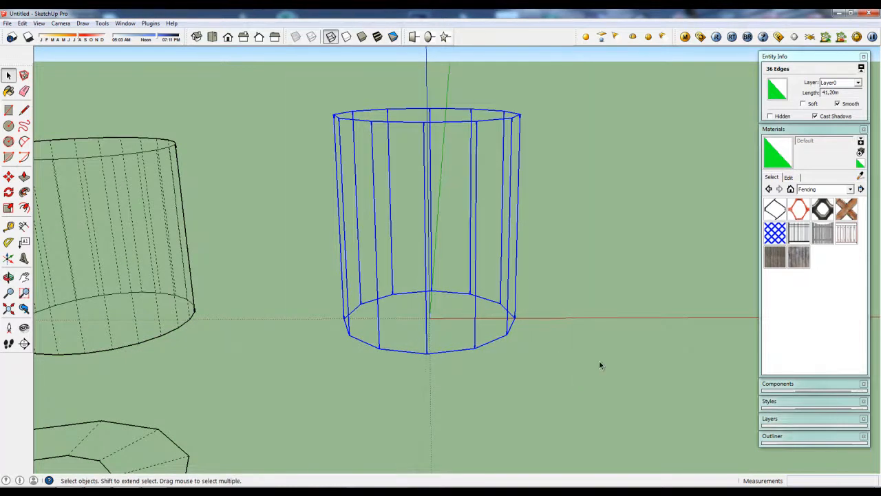
pyautogui.moveTo(583, 209); pyautogui.dragTo(568, 186, button='middle')
pyautogui.moveTo(598, 227); pyautogui.dragTo(269, 177)
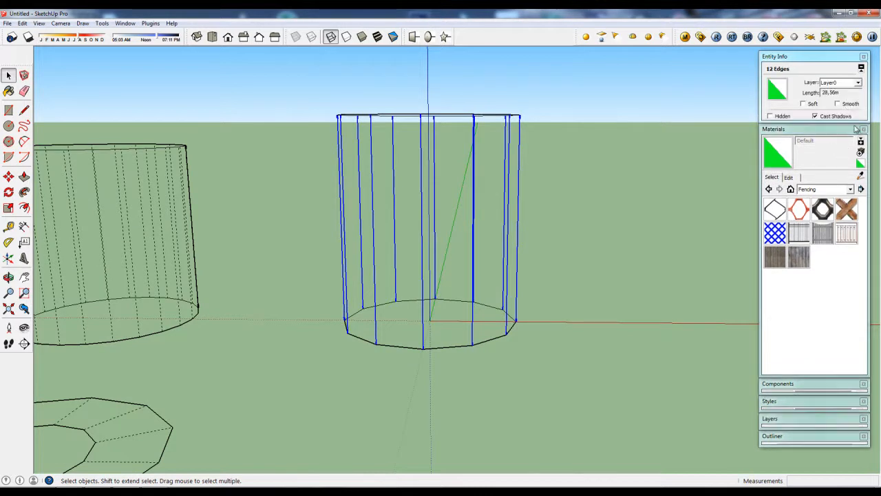
pyautogui.click(583, 162)
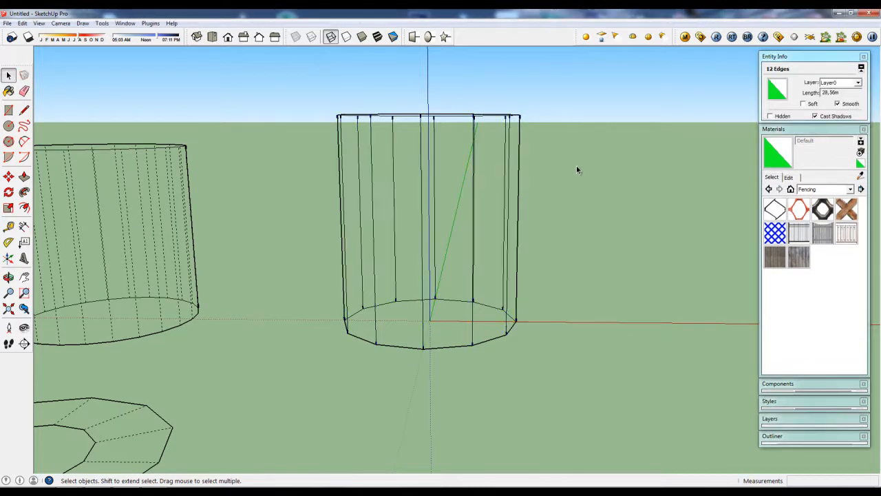
# Compare the shading of the prism with smoothed vertical edges against the extruded circle, using textured faces.
pyautogui.click(375, 38)
pyautogui.press('o')
pyautogui.moveTo(567, 158); pyautogui.dragTo(442, 236)
pyautogui.press('space')
pyautogui.moveTo(442, 236); pyautogui.dragTo(598, 207, button='middle')
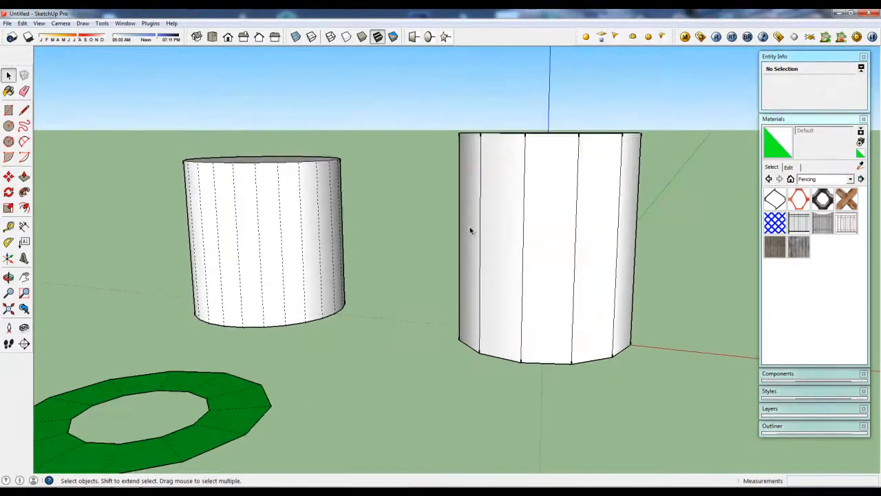
pyautogui.moveTo(652, 228); pyautogui.dragTo(544, 203, button='middle')
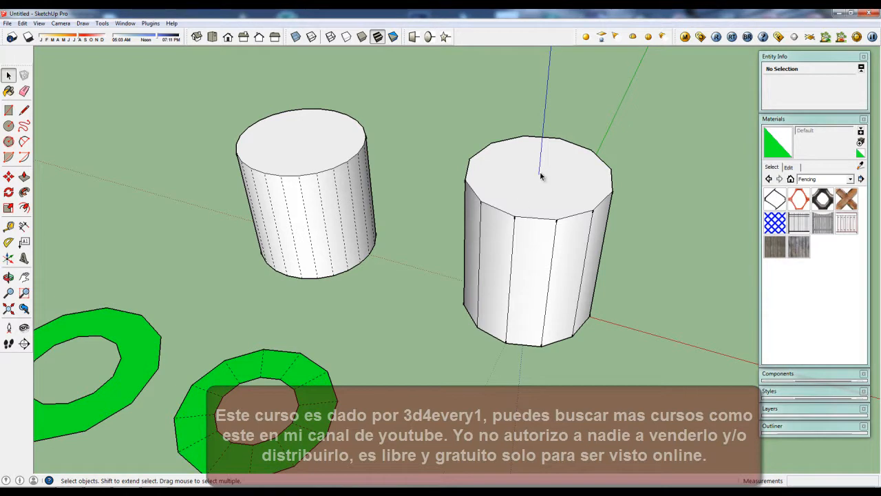
pyautogui.moveTo(492, 219); pyautogui.dragTo(527, 185, button='middle')
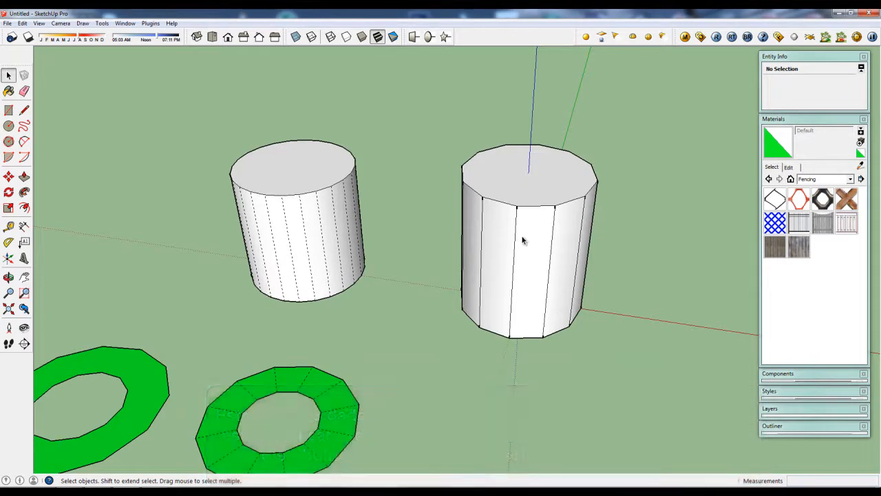
pyautogui.moveTo(523, 238); pyautogui.dragTo(468, 173, button='middle')
pyautogui.moveTo(500, 232); pyautogui.dragTo(364, 217, button='middle')
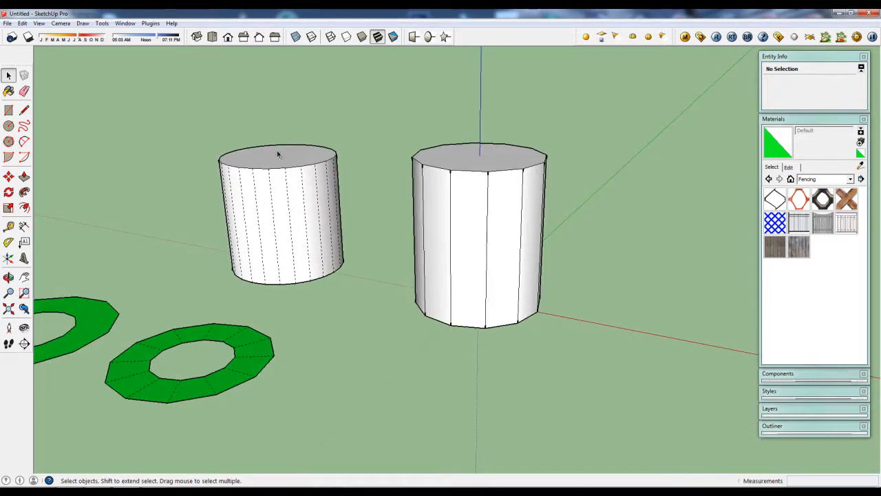
pyautogui.moveTo(294, 191)
pyautogui.mouseDown(button='middle')
pyautogui.moveTo(305, 202)
pyautogui.moveTo(305, 183)
pyautogui.moveTo(292, 195)
pyautogui.mouseUp(button='middle')
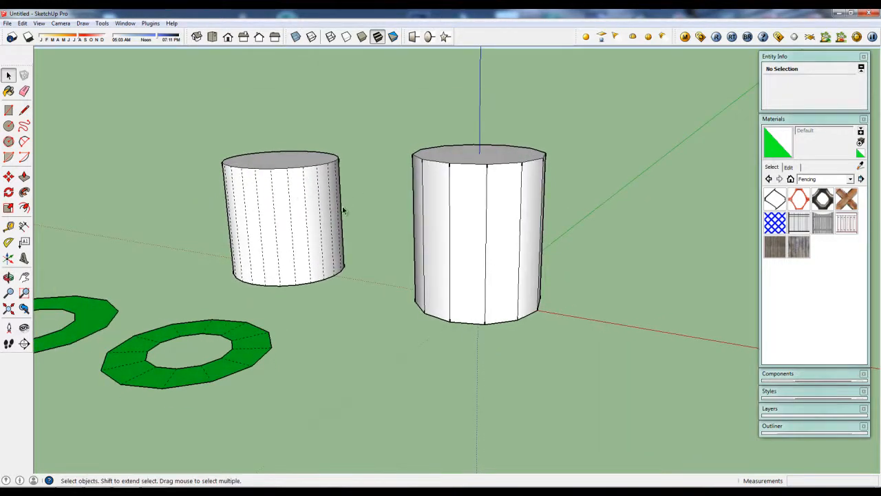
# Turn off hidden geometry and compare the visible edges of the prism and the cylinder.
pyautogui.click(39, 23)
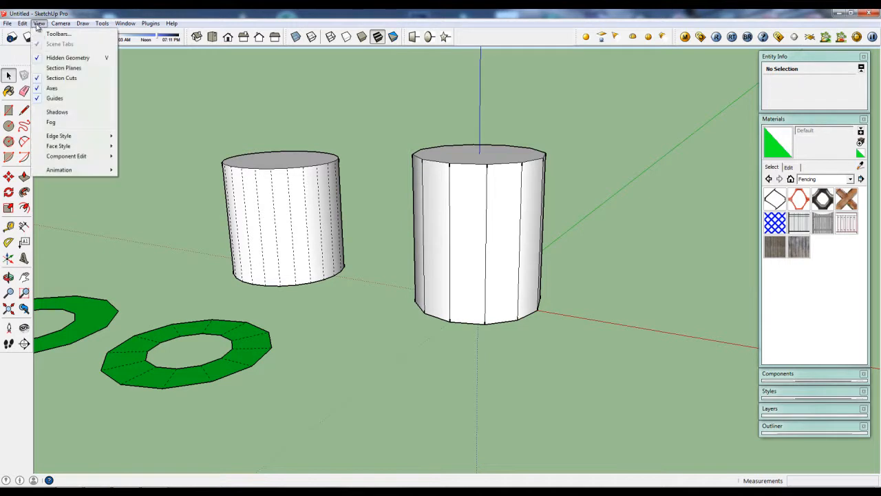
pyautogui.click(44, 61)
pyautogui.moveTo(268, 88); pyautogui.dragTo(309, 159, button='middle')
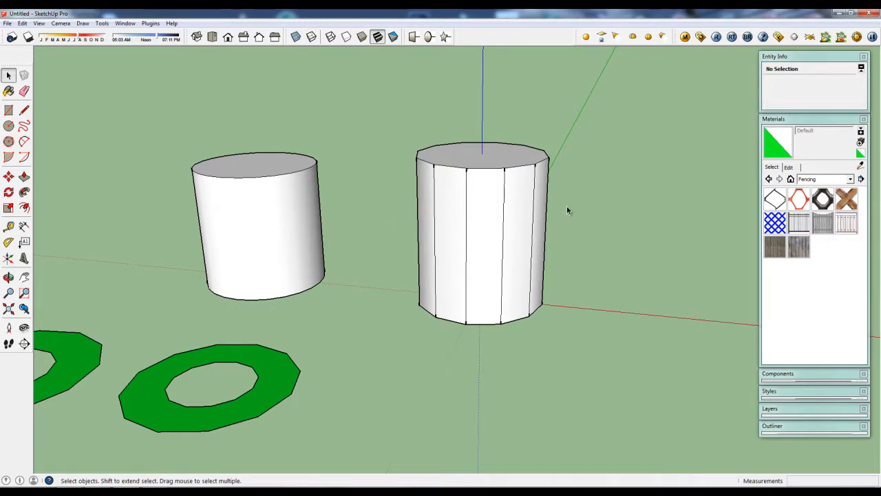
pyautogui.moveTo(314, 218); pyautogui.dragTo(385, 169, button='middle')
pyautogui.moveTo(598, 216); pyautogui.dragTo(513, 227, button='middle')
# In wireframe, apply Soft to the prism's twelve vertical edges, then return to textured faces and clear the selection.
pyautogui.click(330, 36)
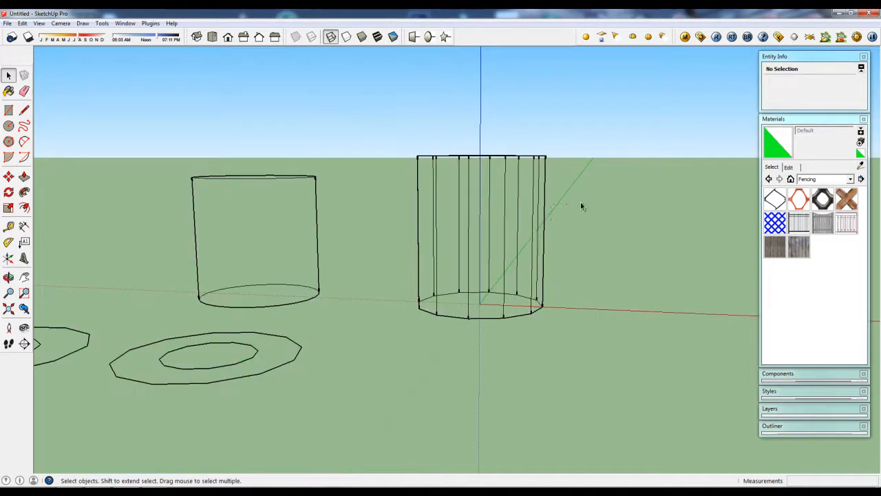
pyautogui.moveTo(399, 210); pyautogui.dragTo(388, 191)
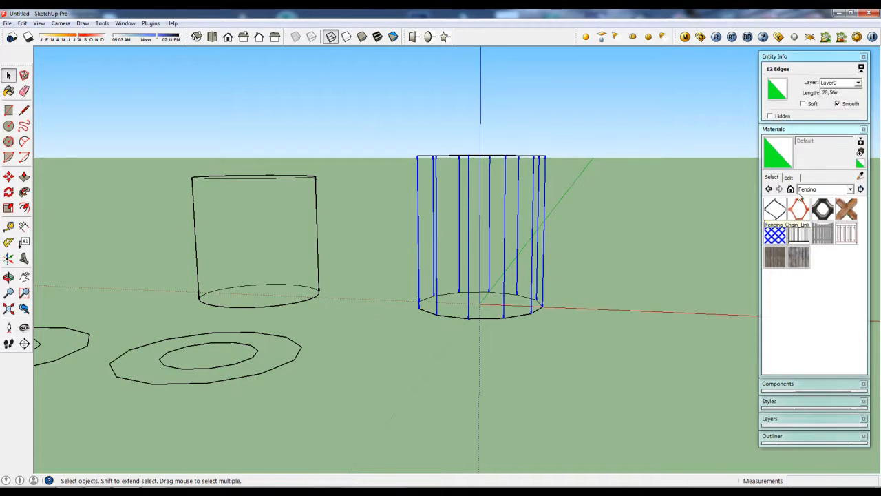
pyautogui.click(806, 104)
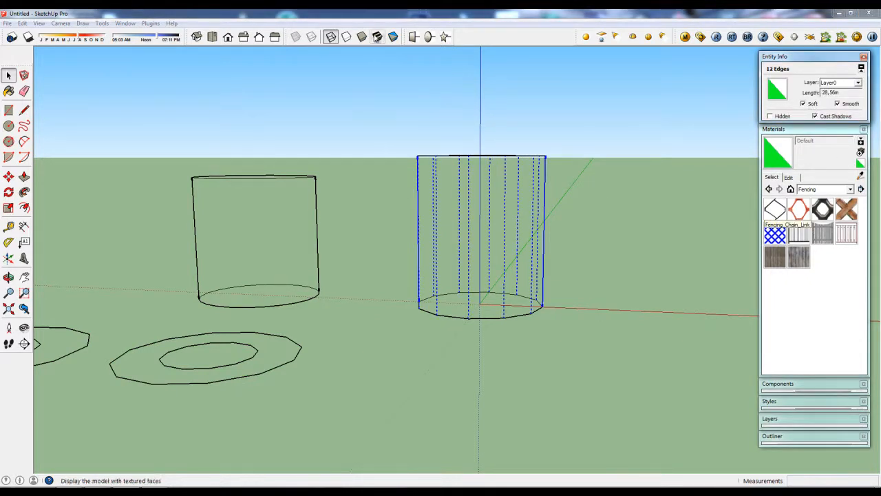
pyautogui.click(377, 36)
pyautogui.moveTo(475, 179)
pyautogui.mouseDown(button='middle')
pyautogui.moveTo(484, 241)
pyautogui.moveTo(509, 248)
pyautogui.mouseUp(button='middle')
pyautogui.click(627, 287)
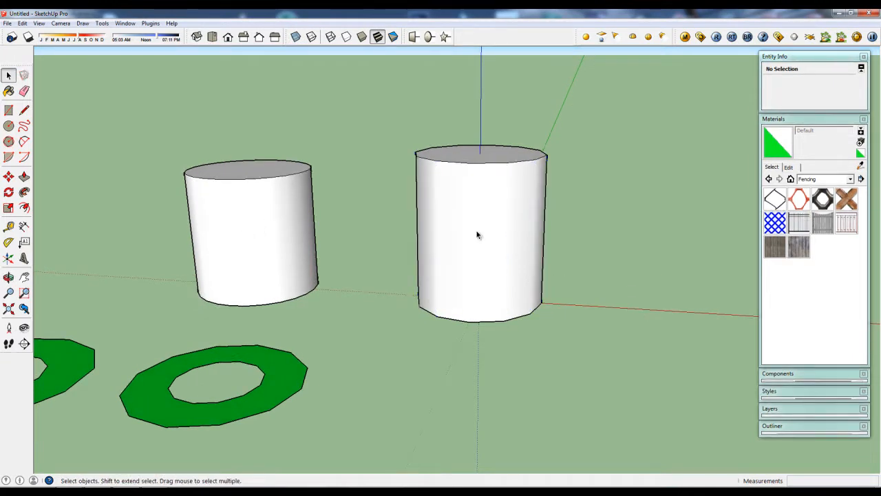
# Compare the segments of the cylinder's top circle and the prism's top polygon, and examine both outlines from several angles.
pyautogui.moveTo(477, 235); pyautogui.dragTo(507, 271, button='middle')
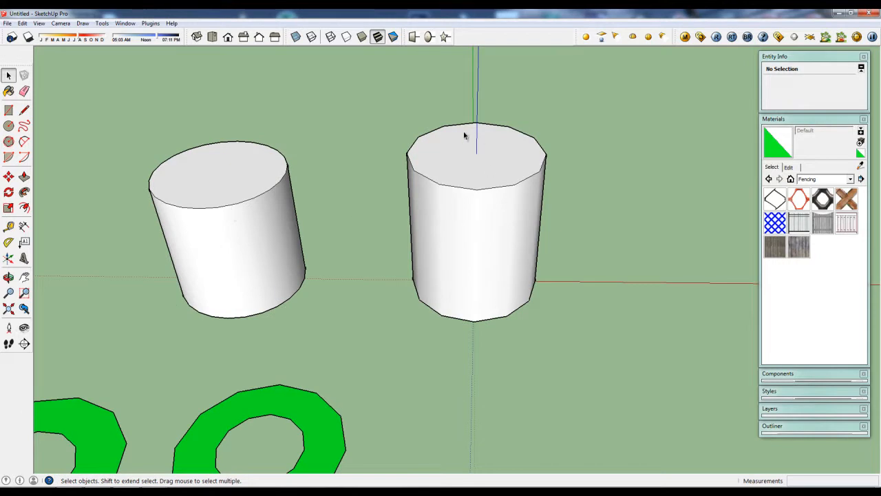
pyautogui.click(226, 143)
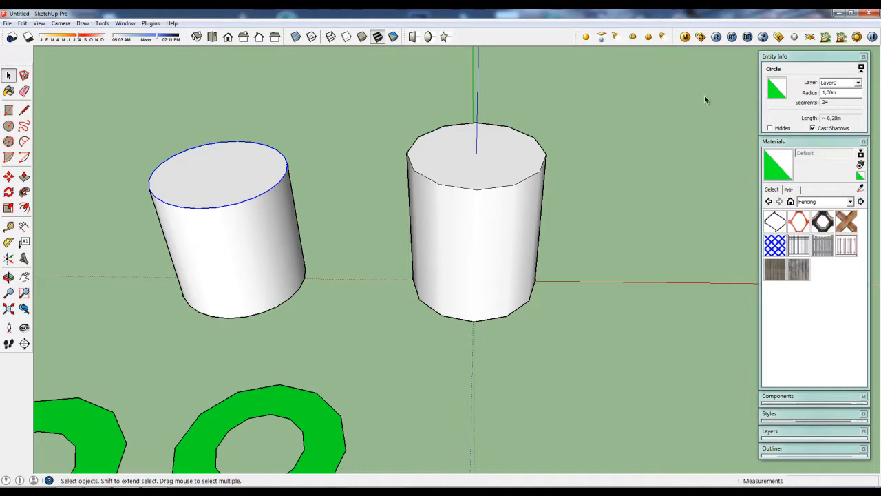
pyautogui.click(506, 131)
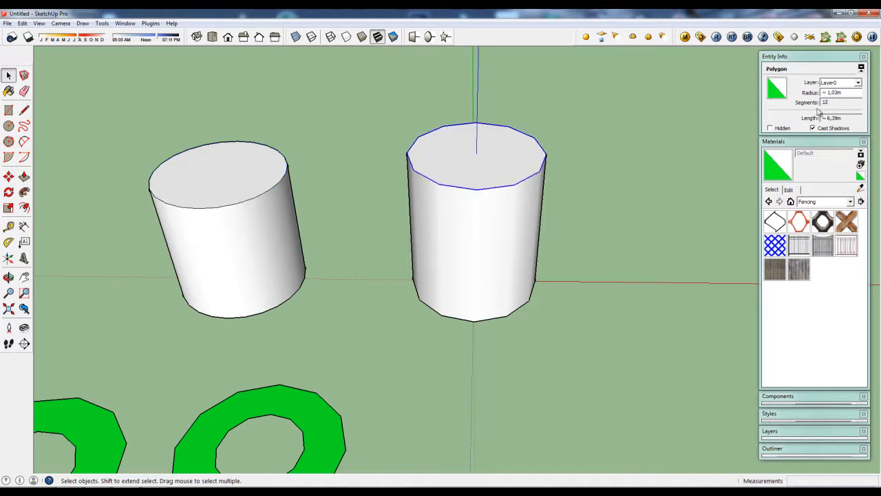
pyautogui.moveTo(495, 165); pyautogui.dragTo(383, 88, button='middle')
pyautogui.moveTo(441, 193); pyautogui.dragTo(485, 261, button='middle')
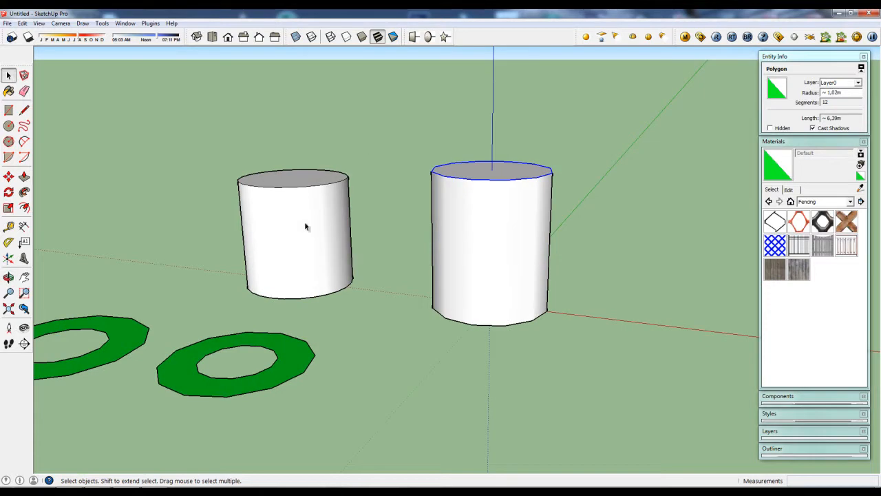
pyautogui.moveTo(337, 226); pyautogui.dragTo(377, 280, button='middle')
pyautogui.moveTo(466, 277); pyautogui.dragTo(496, 273, button='middle')
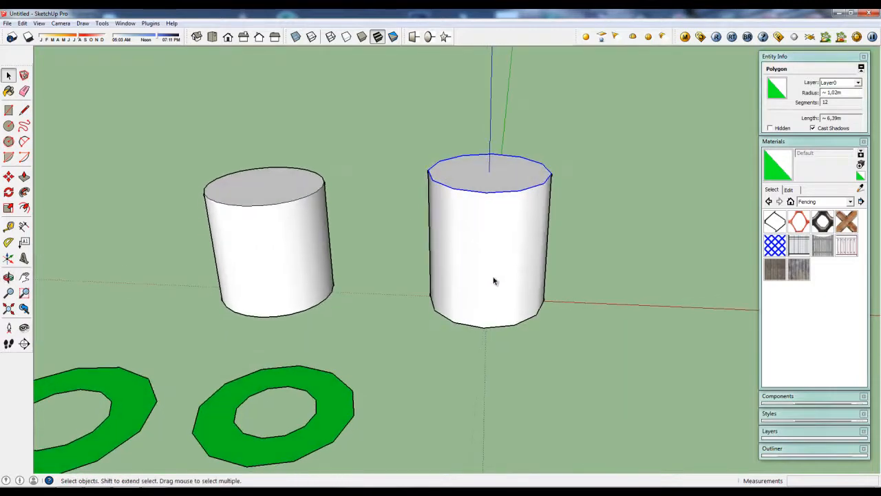
pyautogui.moveTo(464, 301); pyautogui.dragTo(417, 287, button='middle')
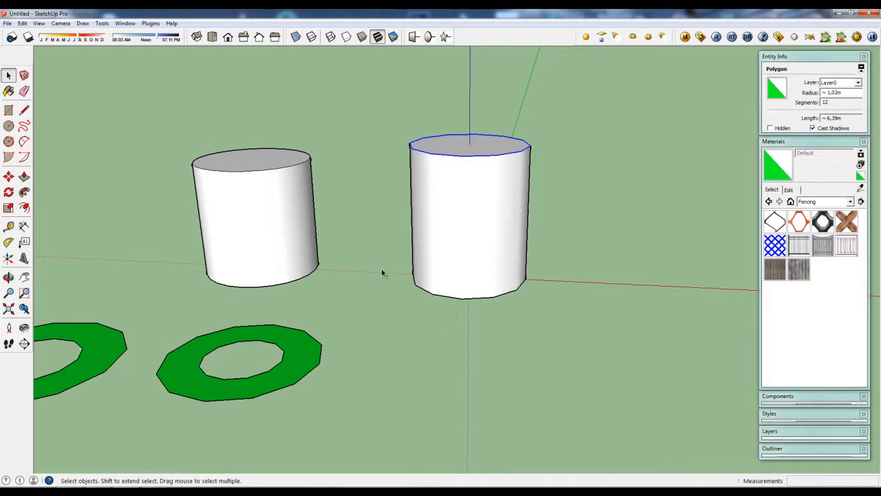
# Show hidden geometry in wireframe and inspect the Soft and Smooth settings of the prism's twelve vertical edges.
pyautogui.click(330, 37)
pyautogui.moveTo(344, 162); pyautogui.dragTo(393, 112, button='middle')
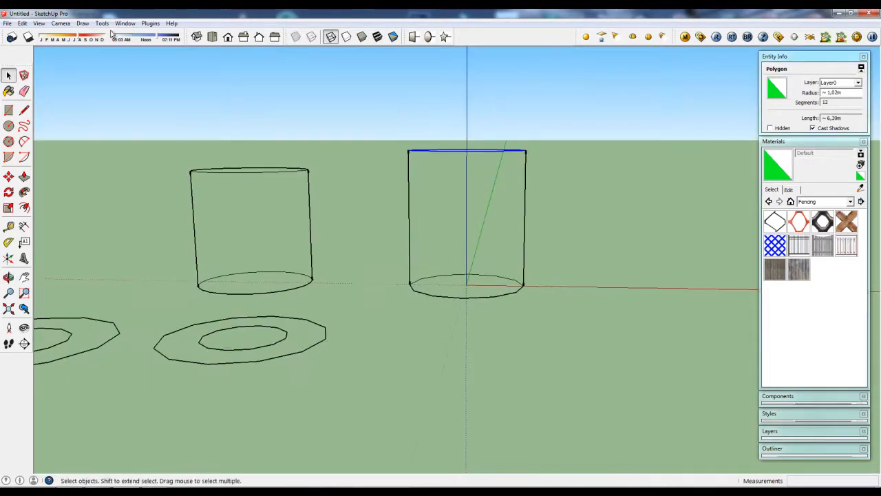
pyautogui.click(40, 24)
pyautogui.click(54, 57)
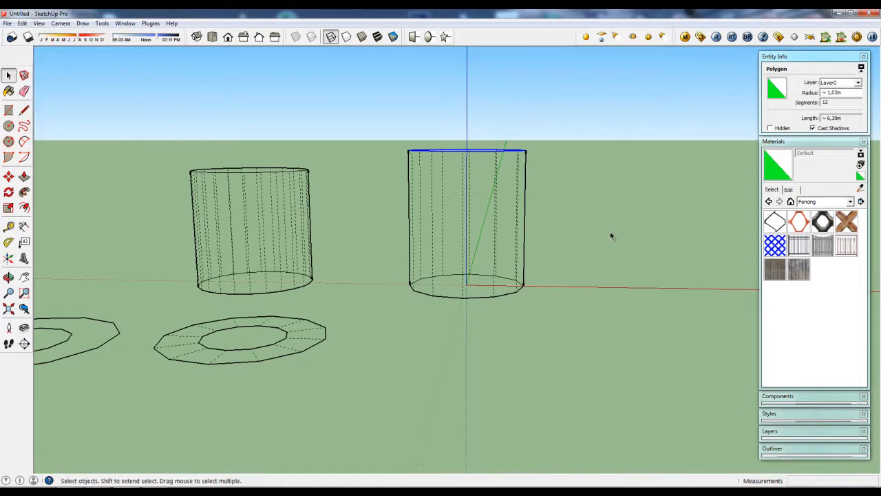
pyautogui.moveTo(357, 190); pyautogui.dragTo(348, 185)
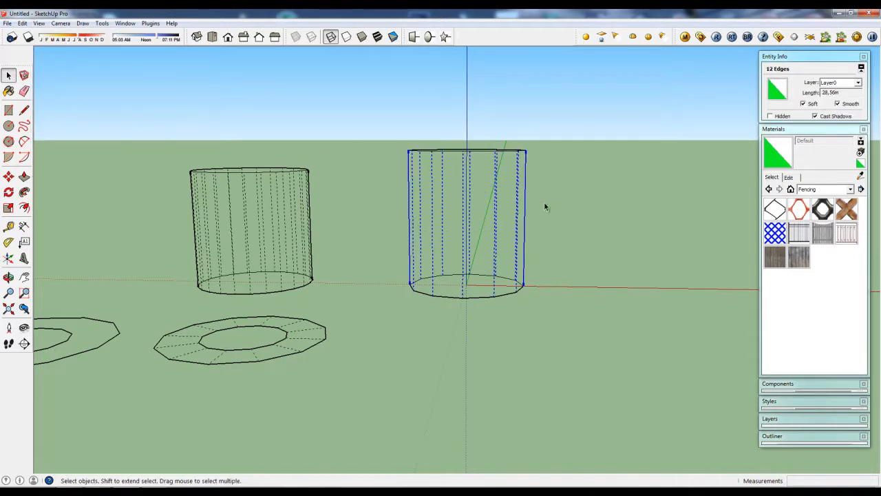
pyautogui.moveTo(552, 182); pyautogui.dragTo(516, 177, button='middle')
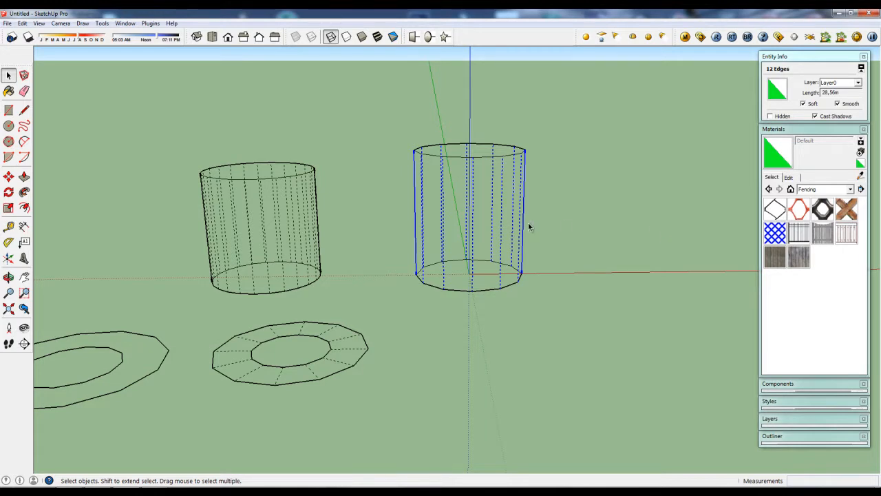
pyautogui.moveTo(476, 210); pyautogui.dragTo(456, 194, button='middle')
pyautogui.scroll(3, 448, 179)
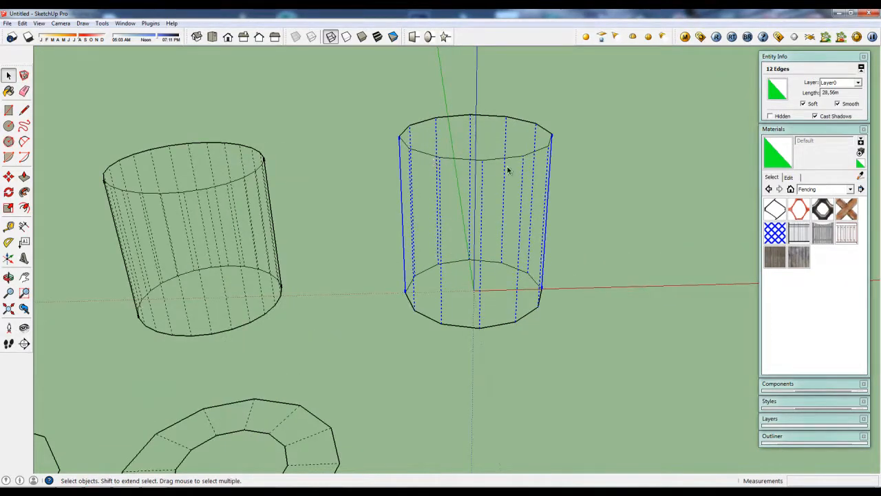
pyautogui.scroll(-1, 514, 167)
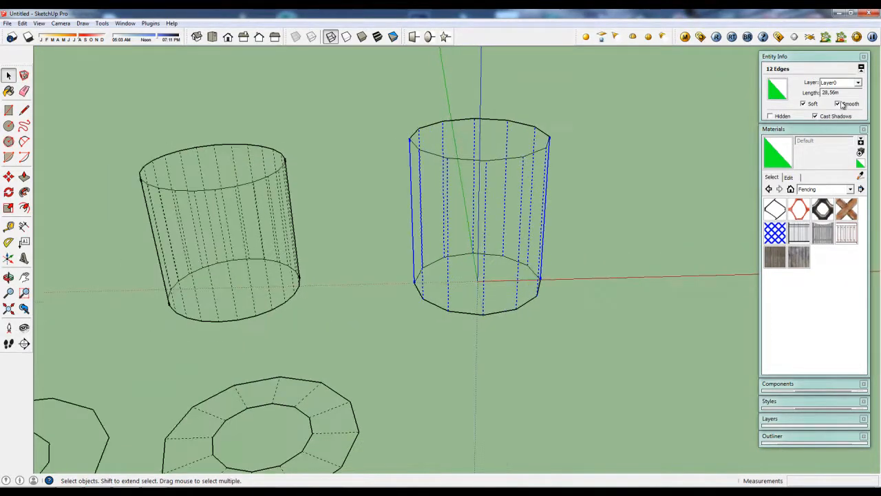
pyautogui.moveTo(576, 236); pyautogui.dragTo(694, 172, button='middle')
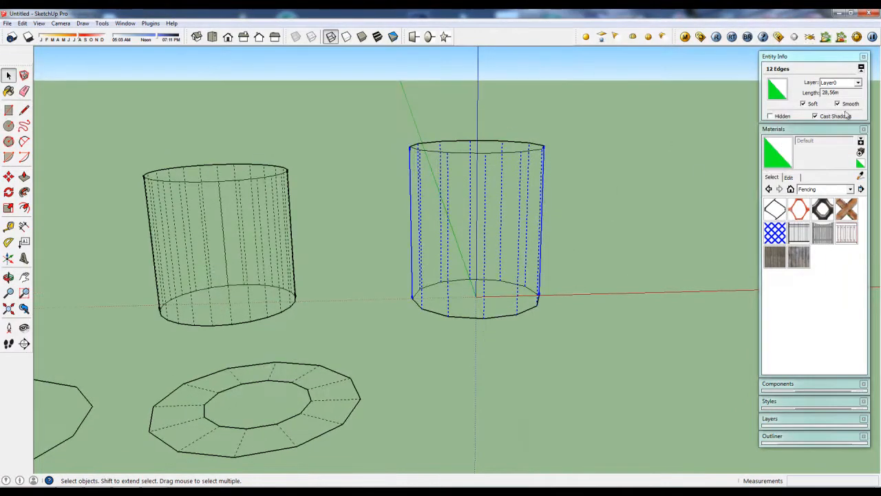
pyautogui.moveTo(499, 205); pyautogui.dragTo(468, 241, button='middle')
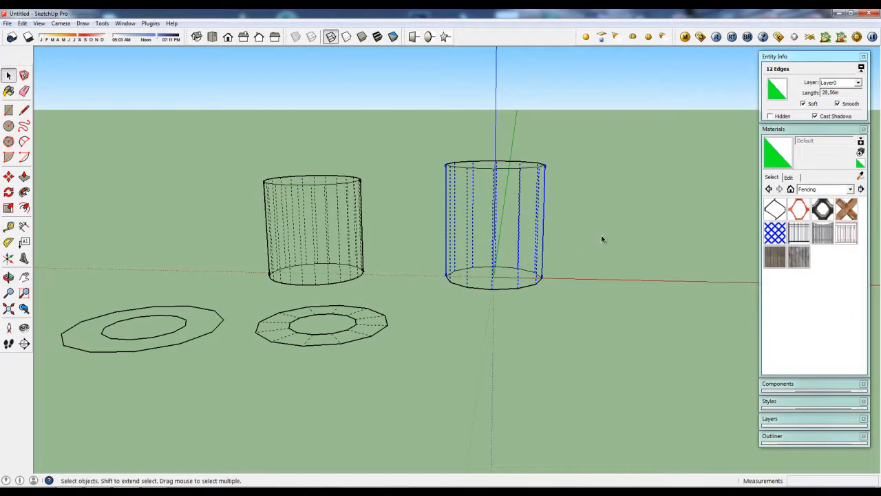
# Display the model with textured faces, clear the edge selection and turn off hidden geometry.
pyautogui.click(377, 37)
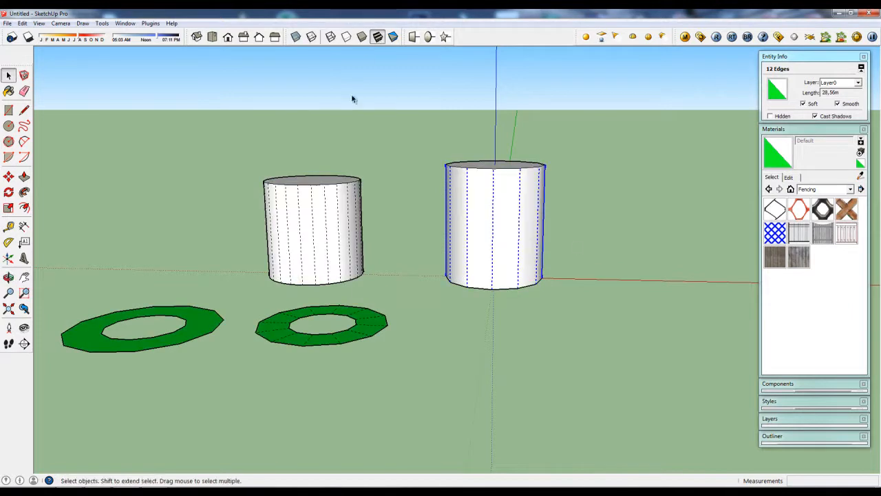
pyautogui.click(415, 153)
pyautogui.scroll(-2, 395, 151)
pyautogui.moveTo(395, 151); pyautogui.dragTo(405, 234, button='middle')
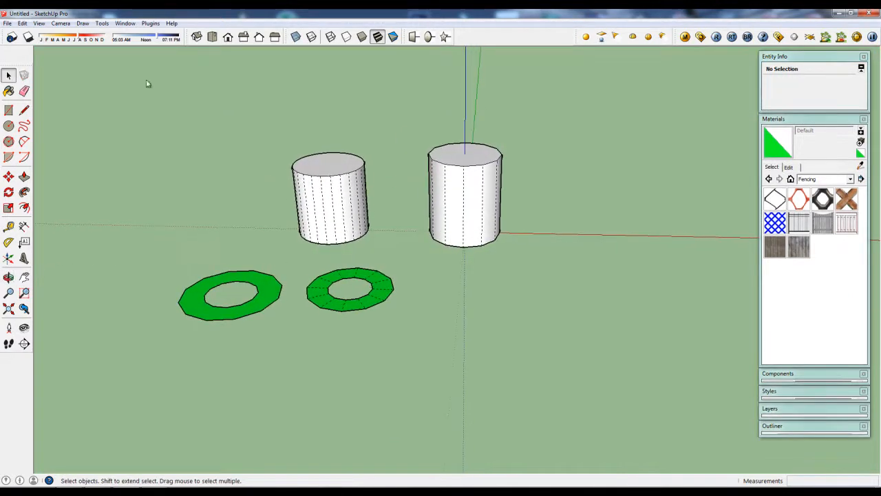
pyautogui.click(44, 24)
pyautogui.click(41, 59)
pyautogui.moveTo(390, 169); pyautogui.dragTo(399, 164, button='middle')
# Turn on shadows and set their Dark value to 28.
pyautogui.click(28, 36)
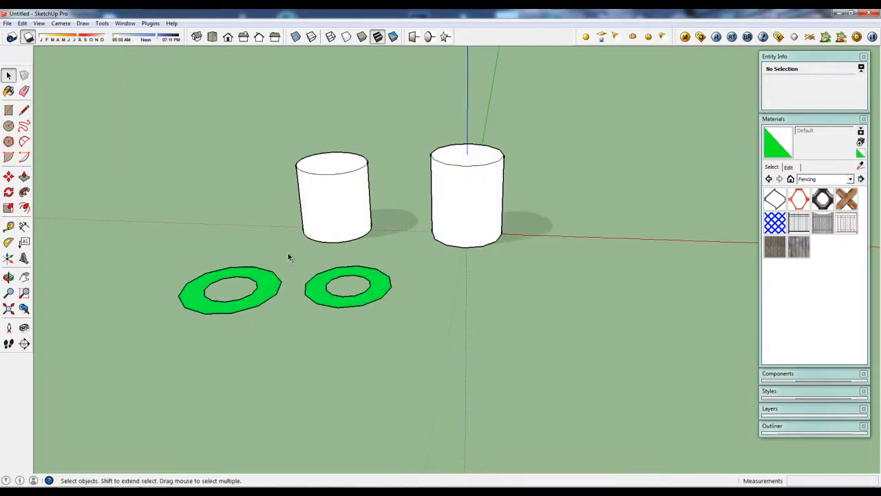
pyautogui.click(12, 36)
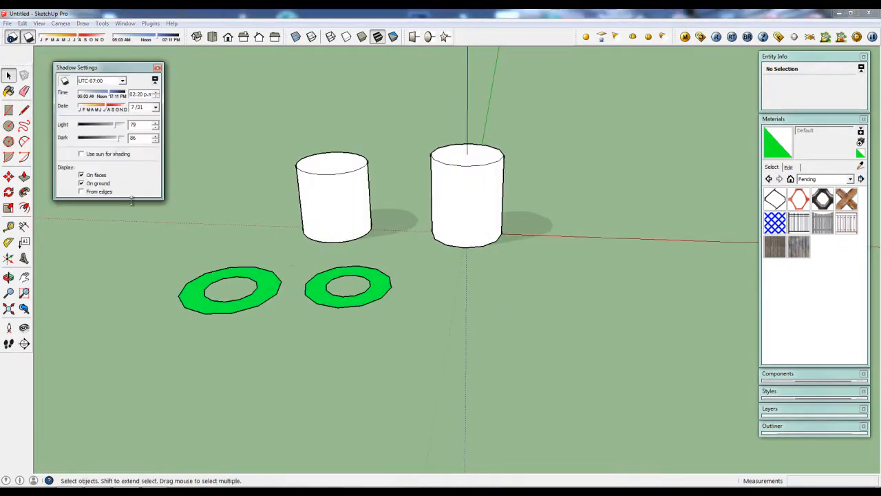
pyautogui.moveTo(100, 138); pyautogui.dragTo(93, 141)
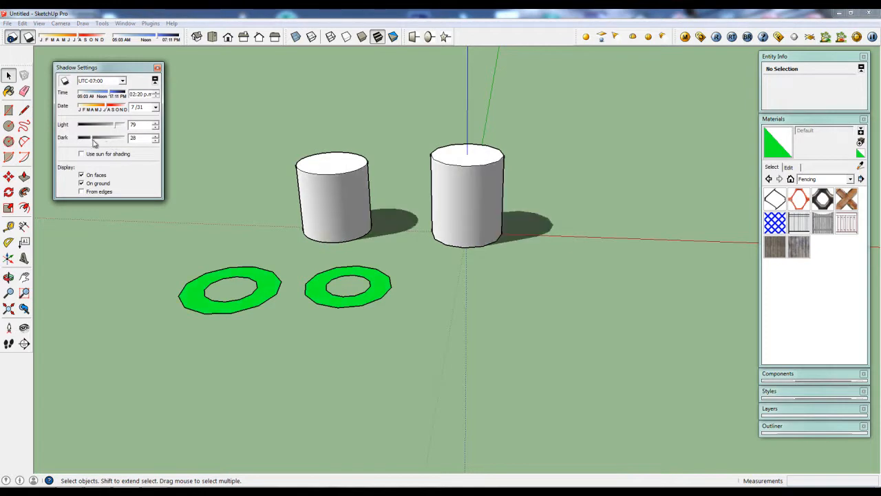
pyautogui.moveTo(515, 258); pyautogui.dragTo(472, 222, button='middle')
# Turn Cast Shadows off and back on for the prism's side surface.
pyautogui.click(471, 228)
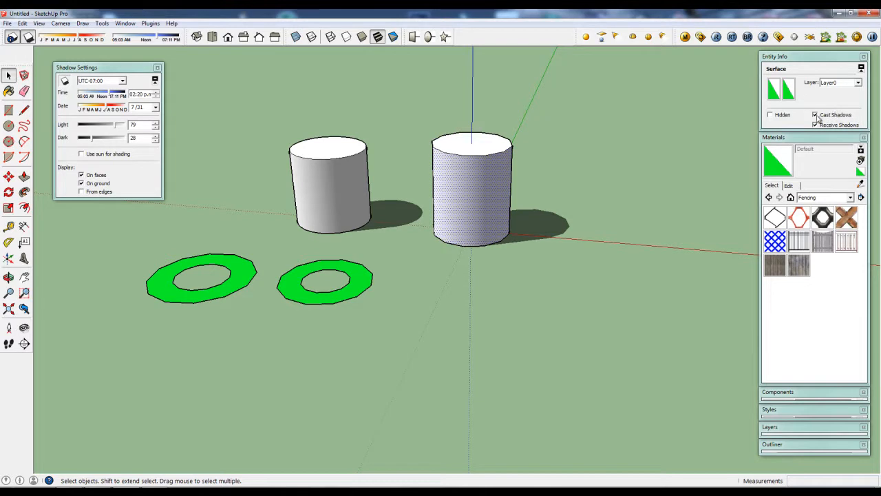
pyautogui.click(815, 116)
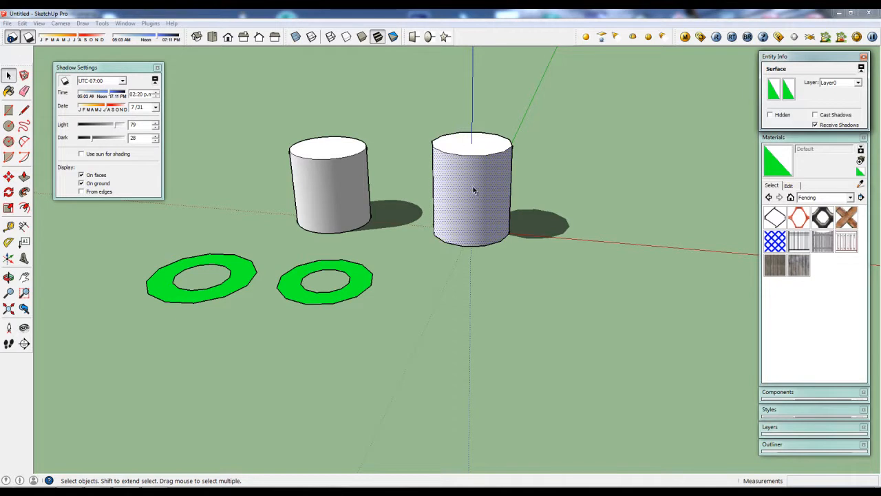
pyautogui.click(816, 115)
pyautogui.press('o')
pyautogui.moveTo(521, 282); pyautogui.dragTo(534, 303)
pyautogui.press('space')
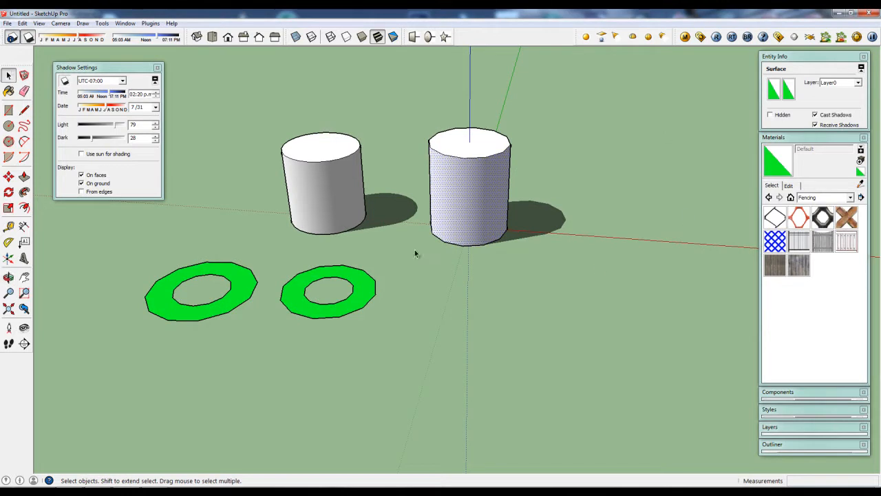
# Move the whole cylinder closer to the prism so that its shadow falls on the prism's side.
pyautogui.moveTo(419, 241); pyautogui.dragTo(414, 277, button='middle')
pyautogui.click(341, 218)
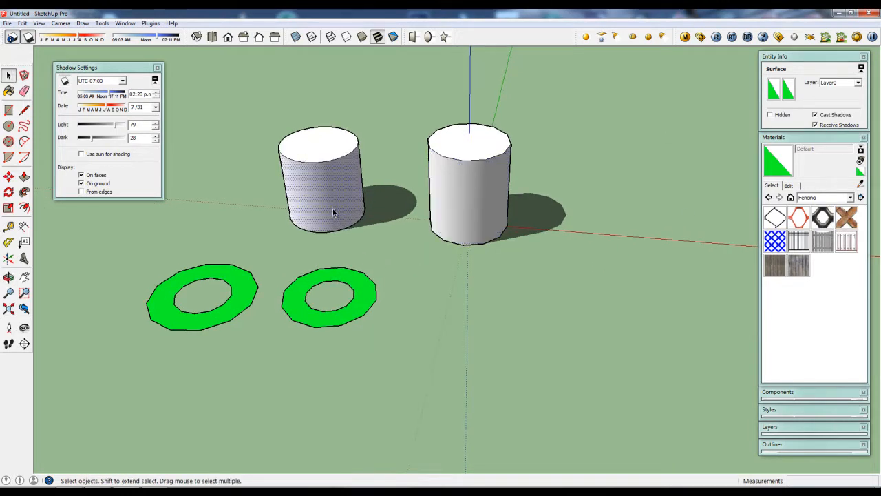
pyautogui.tripleClick(332, 209)
pyautogui.press('m')
pyautogui.click(398, 254)
pyautogui.click(446, 282)
pyautogui.scroll(4, 466, 252)
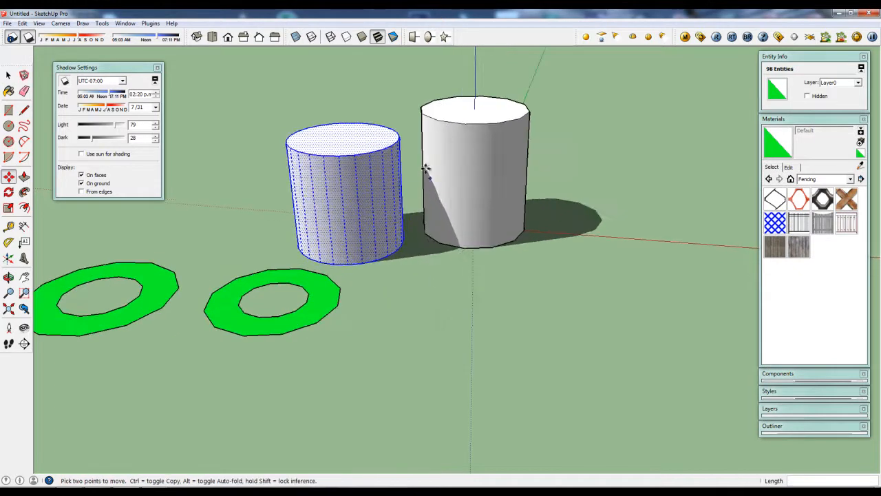
pyautogui.press('space')
# Turn Receive Shadows off and back on for the prism's side surface.
pyautogui.click(488, 197)
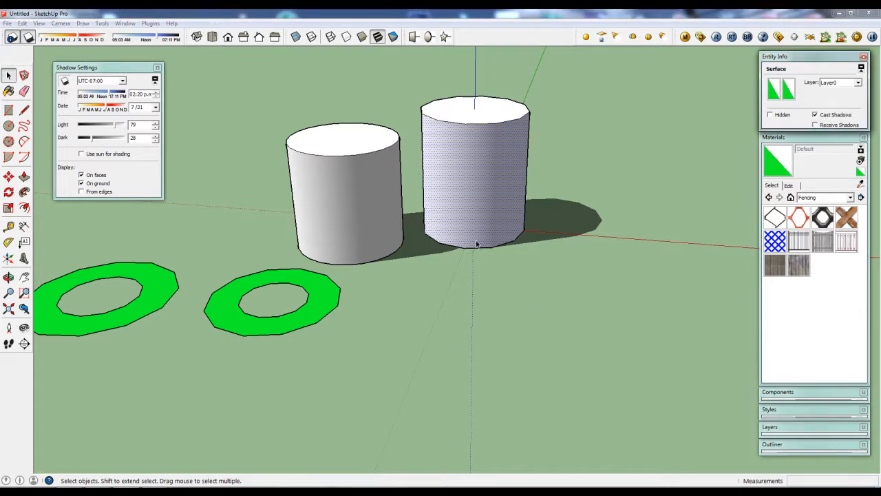
pyautogui.click(815, 124)
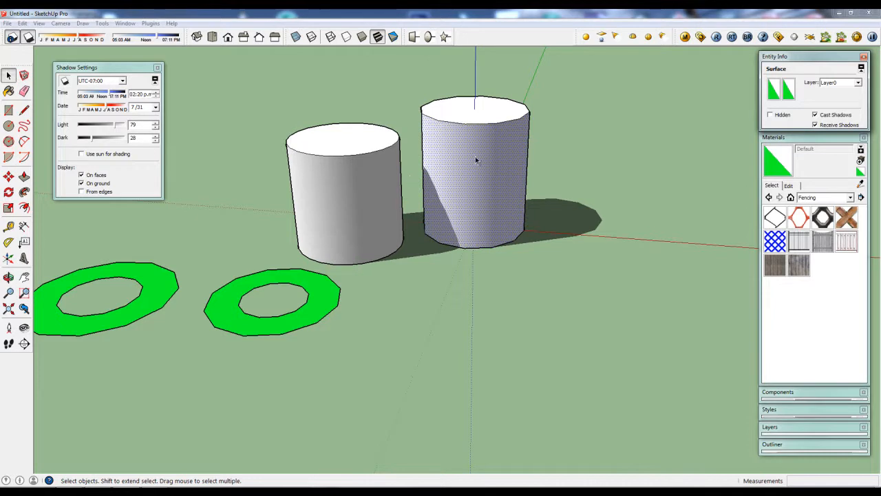
pyautogui.moveTo(463, 274)
pyautogui.mouseDown(button='middle')
pyautogui.moveTo(604, 293)
pyautogui.moveTo(473, 281)
pyautogui.mouseUp(button='middle')
pyautogui.scroll(-3, 472, 281)
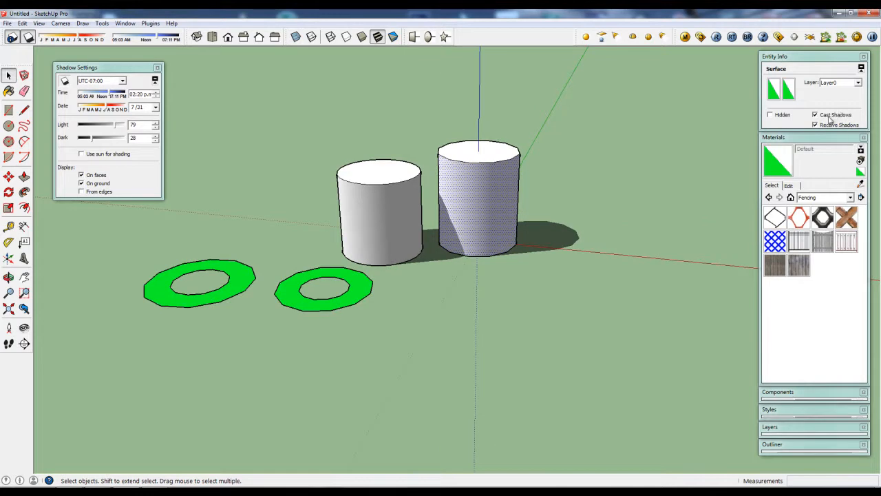
# Move the whole cylinder away from the prism so that its shadow clears the prism, and clear the selection.
pyautogui.keyDown('shift'); pyautogui.moveTo(468, 303); pyautogui.dragTo(519, 335, button='middle'); pyautogui.keyUp('shift')
pyautogui.tripleClick(435, 263)
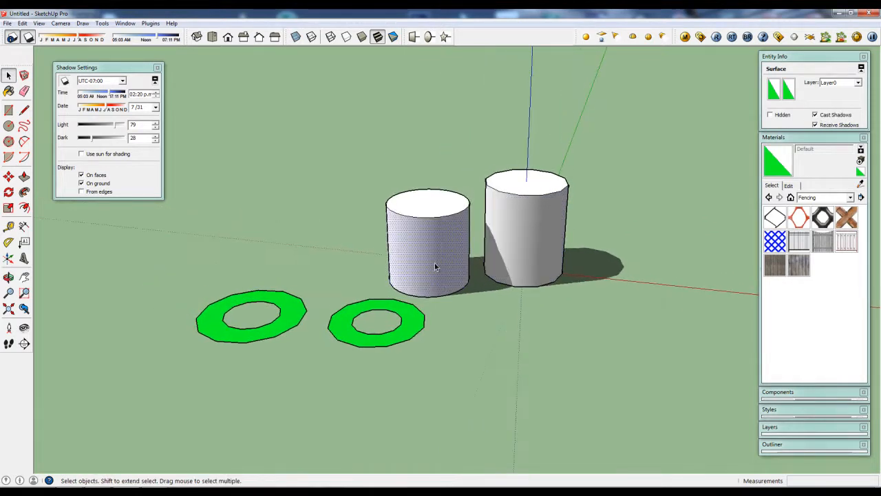
pyautogui.press('m')
pyautogui.click(471, 318)
pyautogui.click(353, 265)
pyautogui.scroll(-1, 415, 281)
pyautogui.press('space')
pyautogui.click(459, 319)
pyautogui.moveTo(454, 290); pyautogui.dragTo(423, 335, button='middle')
pyautogui.scroll(1, 460, 317)
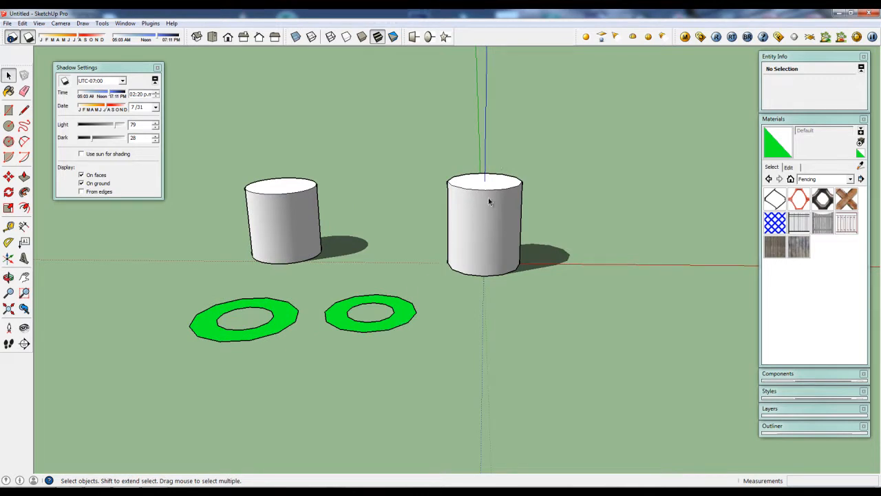
pyautogui.moveTo(488, 193); pyautogui.dragTo(508, 187, button='middle')
pyautogui.scroll(2, 506, 192)
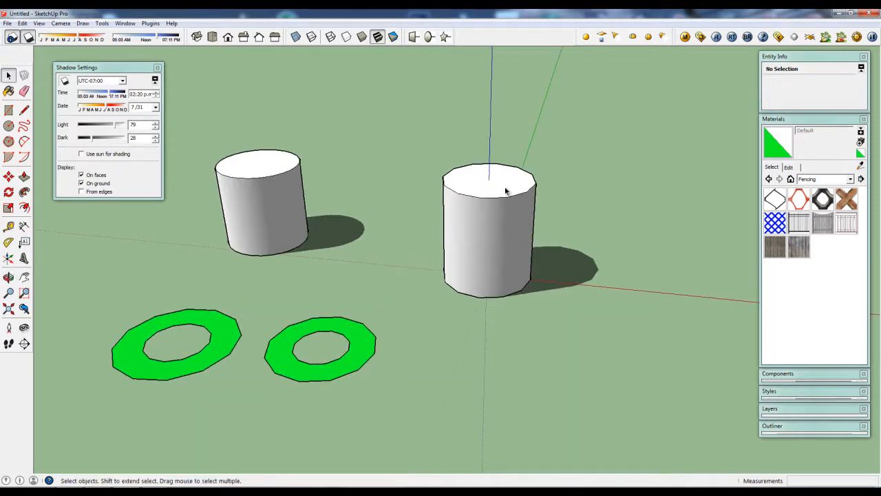
pyautogui.scroll(-2, 506, 191)
pyautogui.scroll(1, 375, 294)
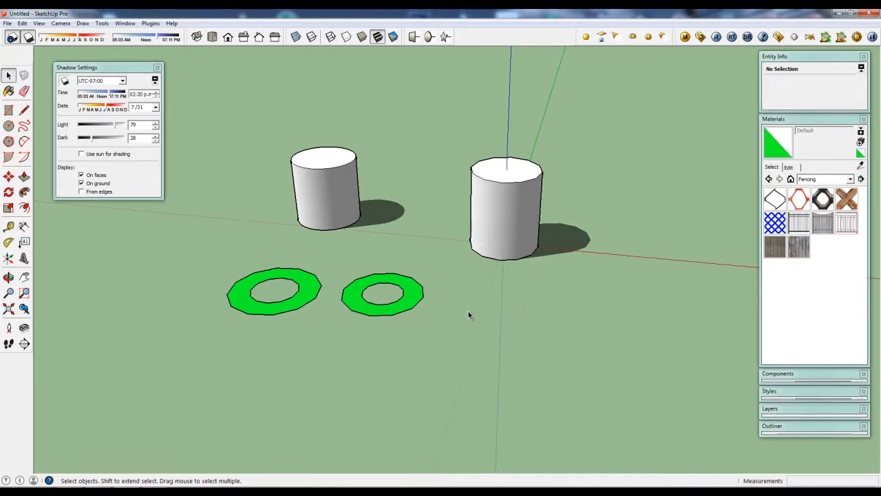
# Examine the two green rings lying on the ground up close.
pyautogui.moveTo(459, 320); pyautogui.dragTo(455, 356, button='middle')
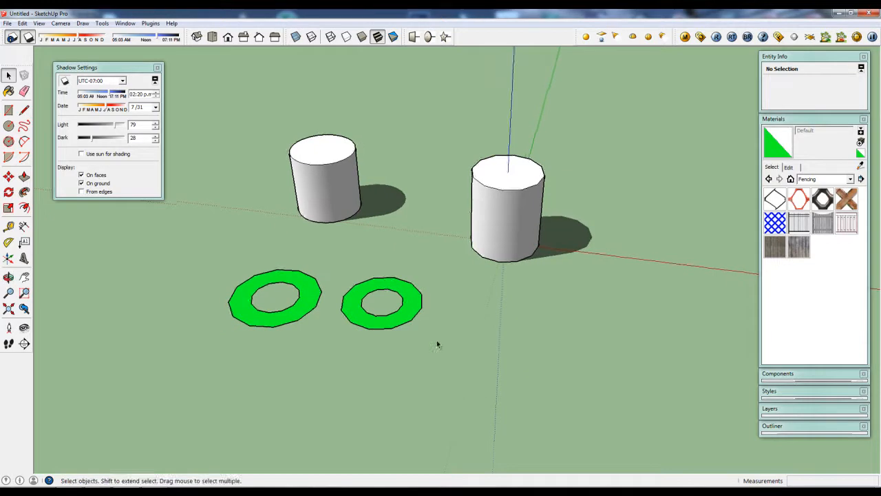
pyautogui.scroll(3, 418, 314)
pyautogui.scroll(-2, 418, 316)
pyautogui.moveTo(415, 312); pyautogui.dragTo(454, 305, button='middle')
pyautogui.scroll(3, 417, 336)
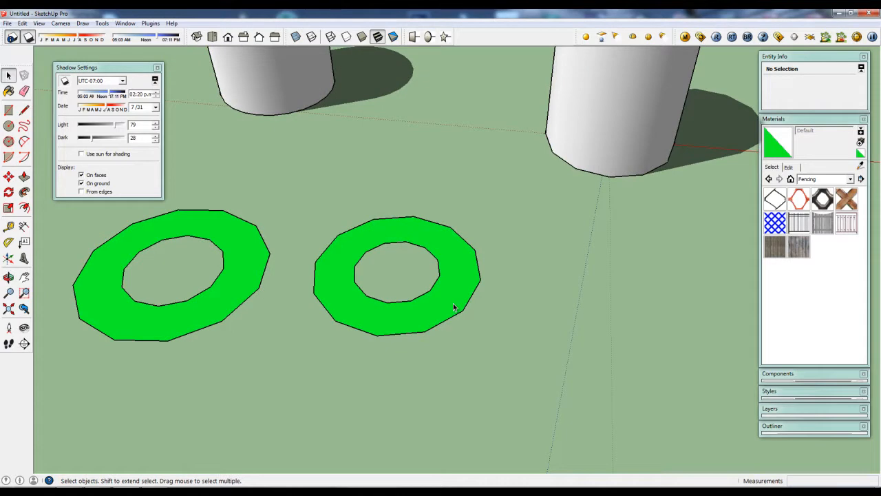
pyautogui.moveTo(454, 308)
pyautogui.mouseDown(button='middle')
pyautogui.moveTo(454, 330)
pyautogui.moveTo(466, 315)
pyautogui.moveTo(438, 330)
pyautogui.moveTo(447, 324)
pyautogui.mouseUp(button='middle')
pyautogui.scroll(-2, 454, 328)
pyautogui.scroll(2, 446, 330)
pyautogui.scroll(3, 452, 324)
pyautogui.scroll(-4, 451, 324)
pyautogui.scroll(4, 457, 314)
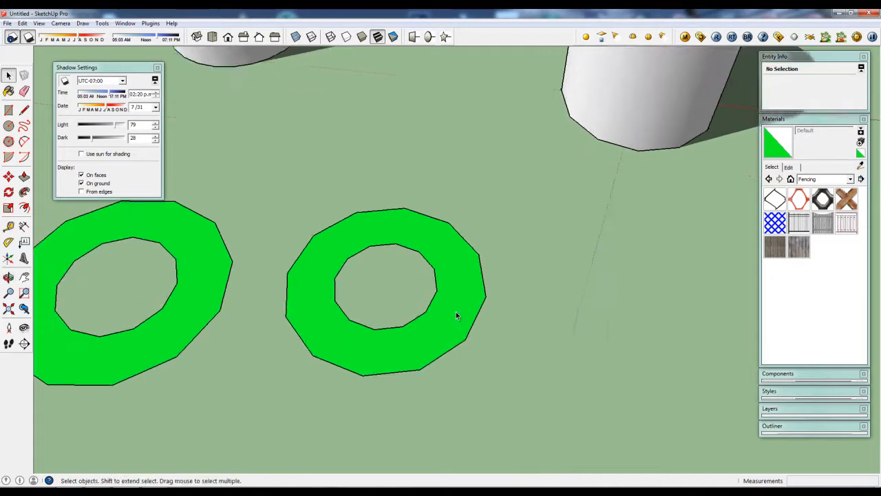
pyautogui.scroll(-2, 454, 308)
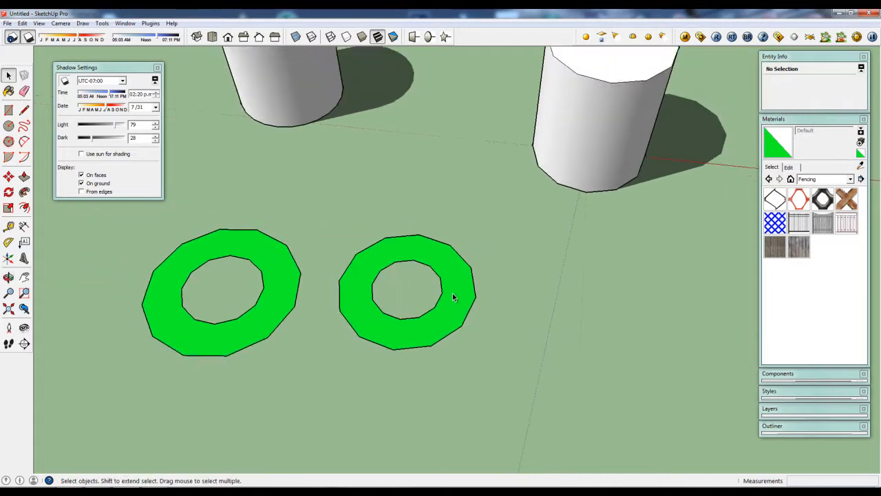
# Select the green ring nearer the prism and turn on the display of hidden geometry.
pyautogui.click(452, 297)
pyautogui.scroll(-1, 317, 292)
pyautogui.keyDown('shift'); pyautogui.moveTo(317, 291); pyautogui.dragTo(418, 278, button='middle'); pyautogui.keyUp('shift')
pyautogui.click(39, 22)
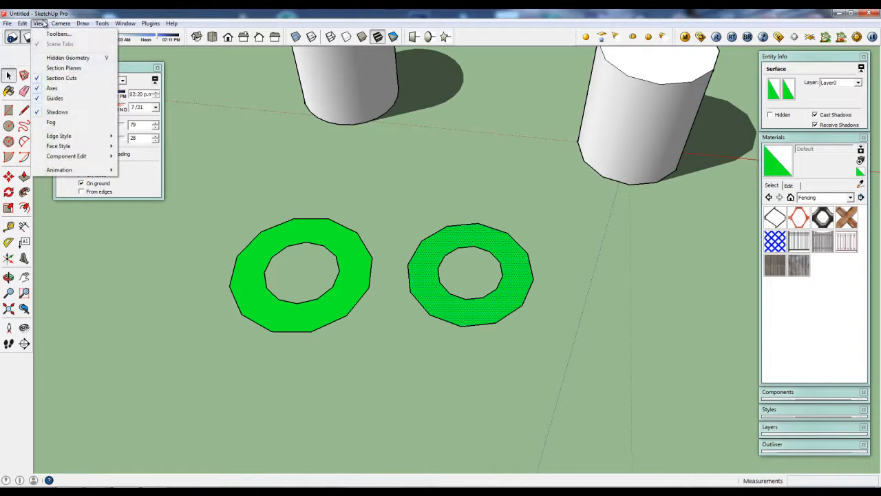
pyautogui.click(67, 58)
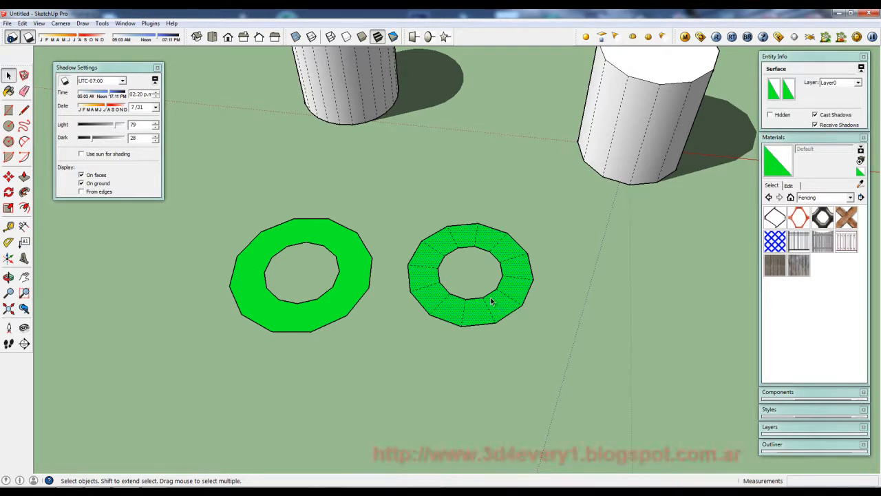
# Examine the hidden edges dividing the selected ring and compare it with the other green ring.
pyautogui.press('o')
pyautogui.moveTo(460, 358); pyautogui.dragTo(445, 340)
pyautogui.press('space')
pyautogui.scroll(2, 446, 312)
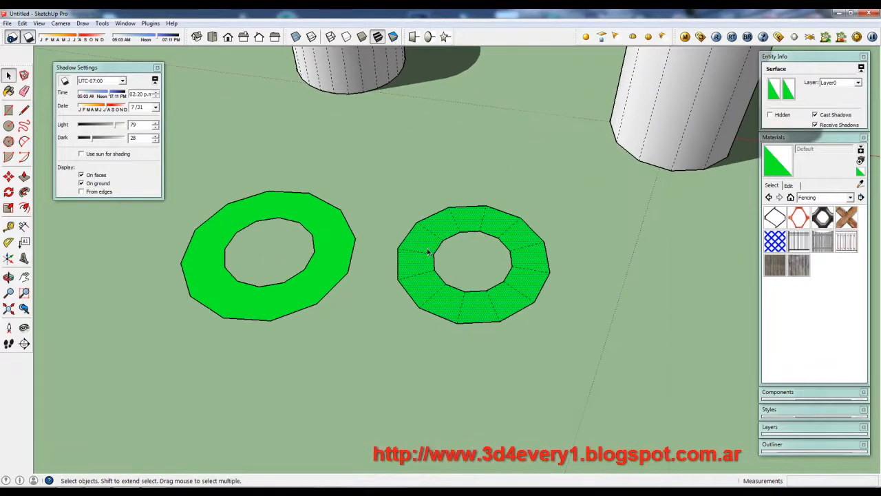
pyautogui.scroll(-1, 427, 252)
pyautogui.moveTo(479, 309)
pyautogui.mouseDown(button='middle')
pyautogui.moveTo(469, 288)
pyautogui.moveTo(468, 299)
pyautogui.mouseUp(button='middle')
pyautogui.scroll(1, 468, 296)
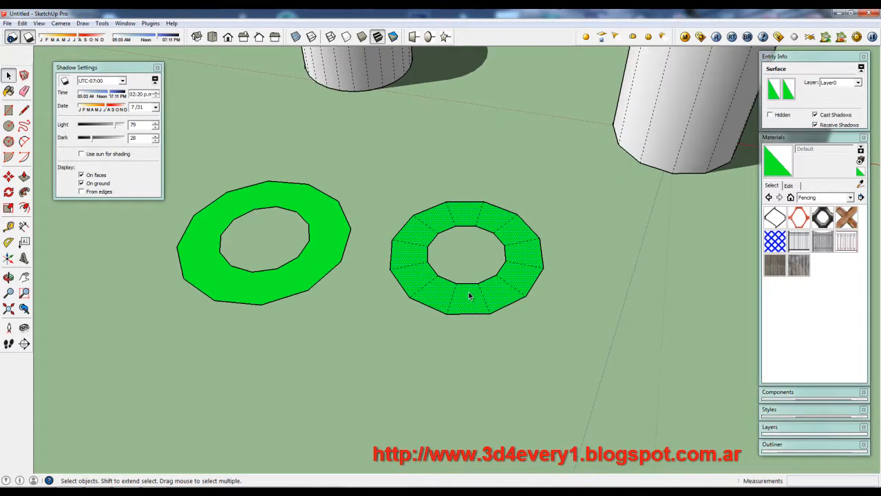
pyautogui.scroll(-2, 477, 212)
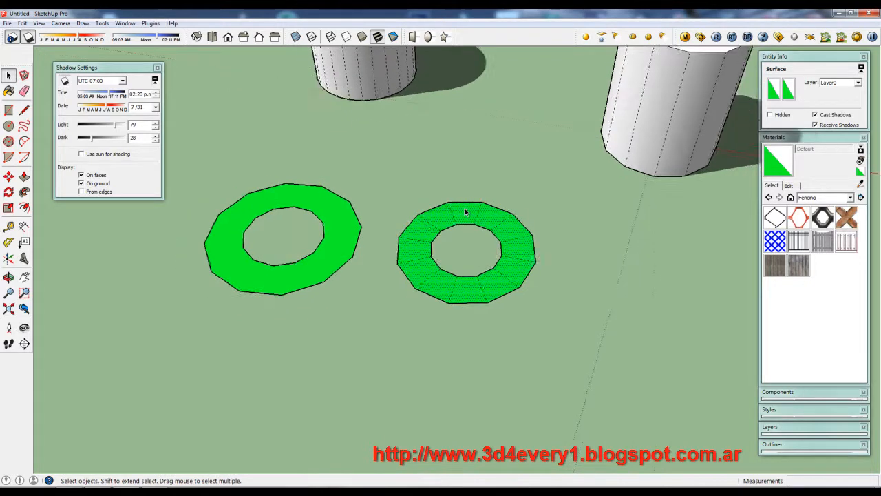
pyautogui.moveTo(388, 261); pyautogui.dragTo(387, 275, button='middle')
pyautogui.scroll(1, 378, 245)
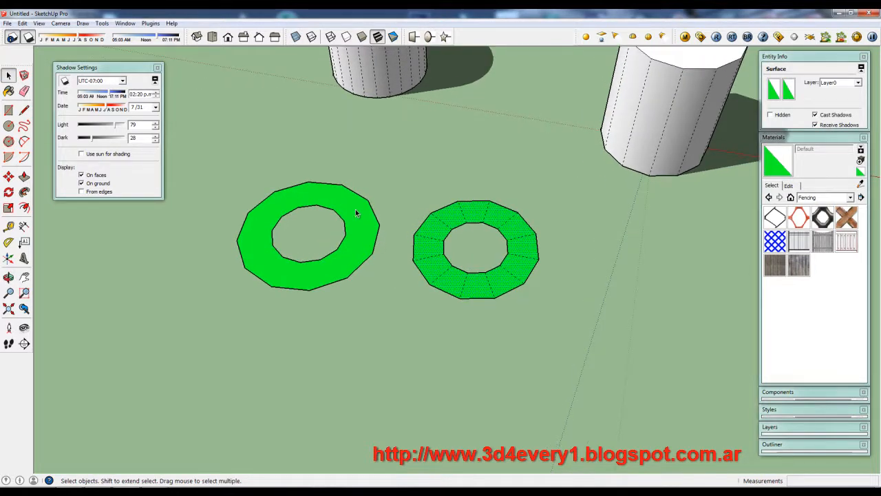
# Turn off the display of hidden geometry and clear the ring selection.
pyautogui.click(38, 24)
pyautogui.click(68, 58)
pyautogui.click(390, 293)
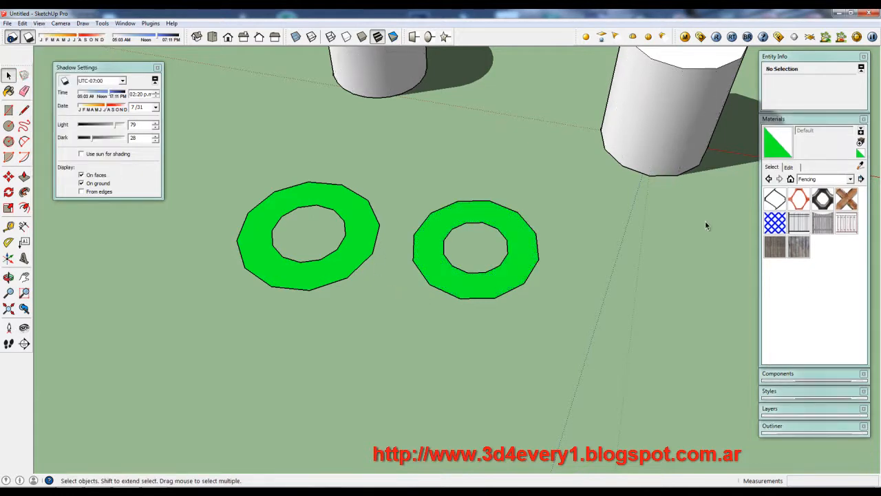
# Paint both green rings with the Fencing_Mesh_Blue material.
pyautogui.click(774, 222)
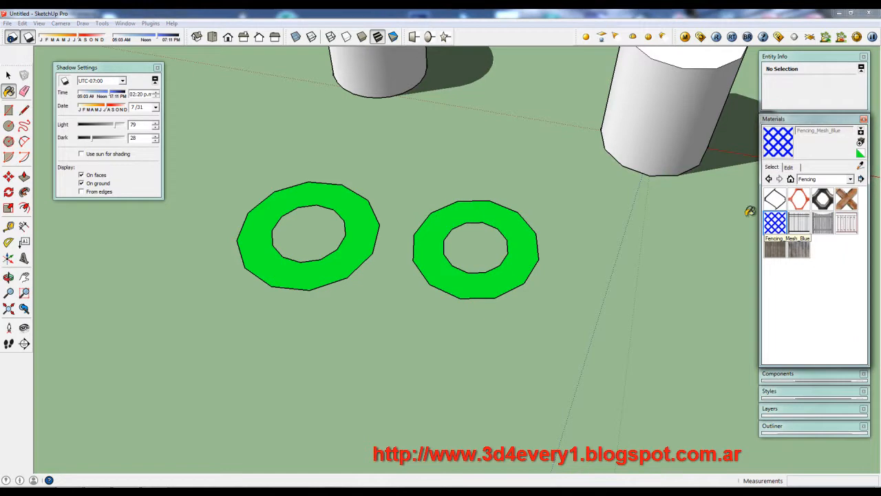
pyautogui.click(318, 190)
pyautogui.click(472, 205)
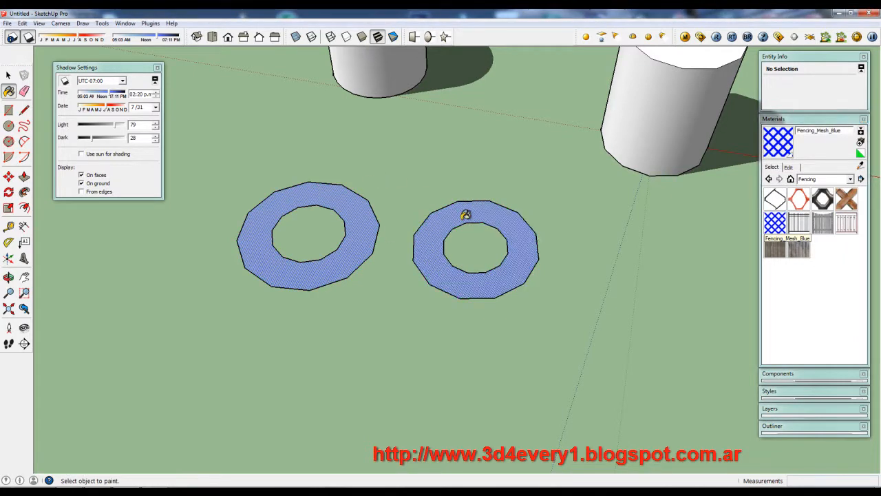
pyautogui.scroll(3, 438, 247)
pyautogui.scroll(2, 437, 246)
pyautogui.moveTo(433, 273); pyautogui.dragTo(436, 291, button='middle')
pyautogui.scroll(-3, 437, 274)
pyautogui.scroll(-2, 436, 291)
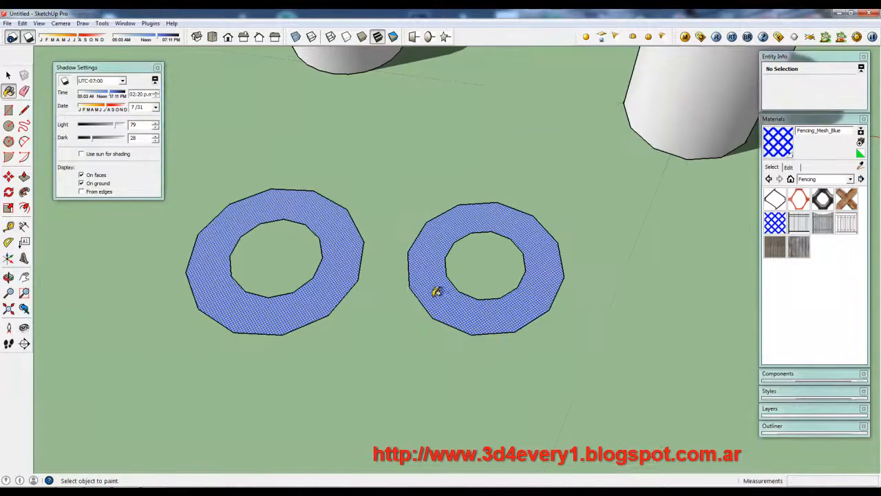
# Select each ring in turn to compare their entity types, the single-face ring first.
pyautogui.press('space')
pyautogui.click(344, 263)
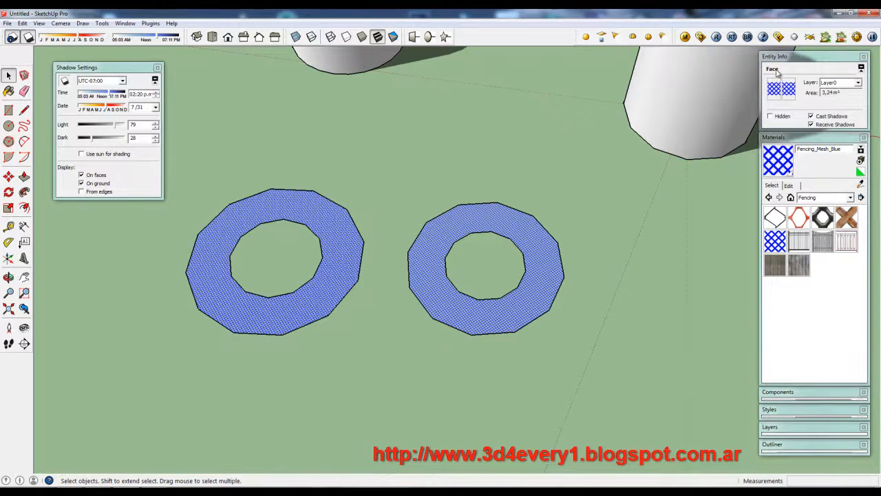
pyautogui.click(419, 278)
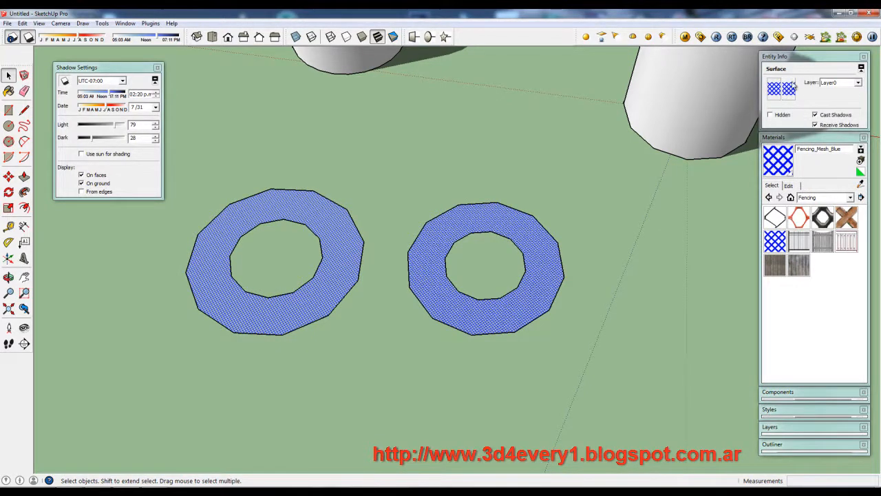
pyautogui.moveTo(571, 265); pyautogui.dragTo(518, 278, button='middle')
pyautogui.scroll(-3, 504, 258)
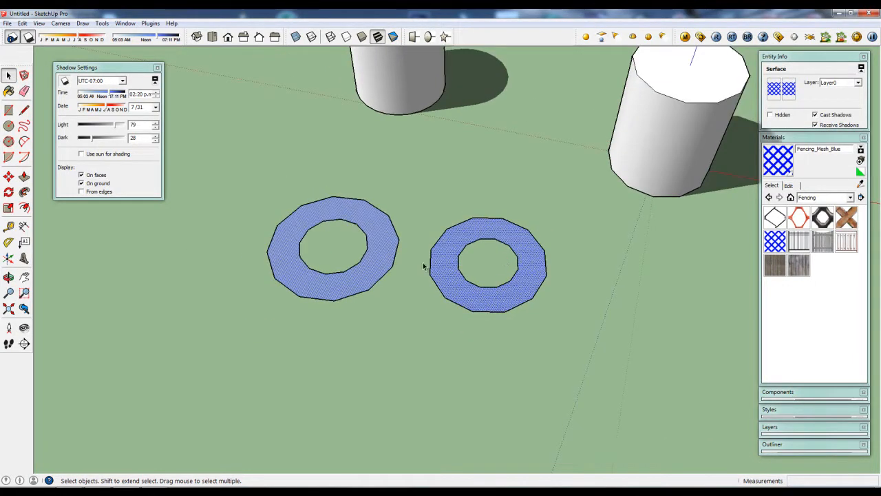
pyautogui.scroll(2, 397, 271)
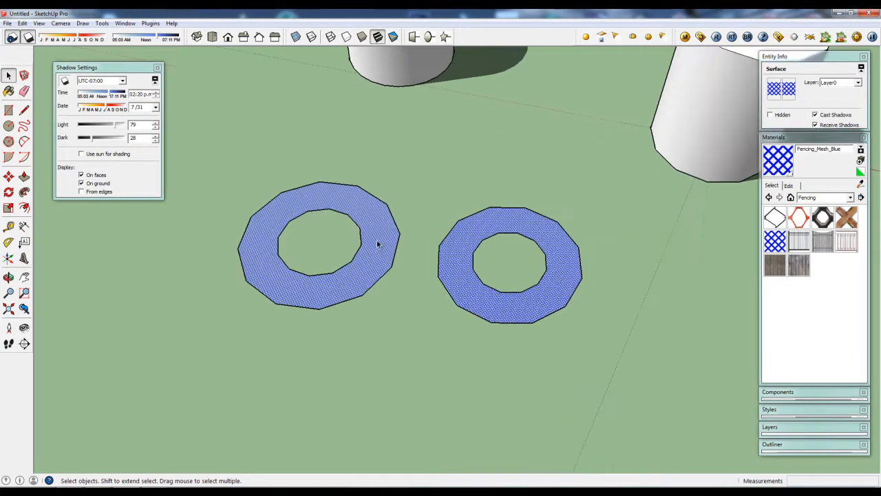
# Enlarge and rotate the mesh texture on the single-face ring by repositioning it with fixed pins, and clear the selection.
pyautogui.rightClick(377, 235)
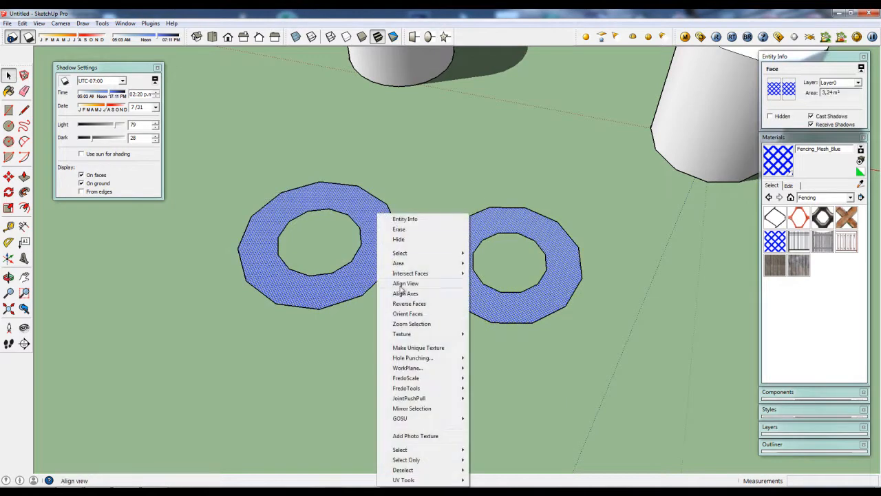
pyautogui.moveTo(398, 338)
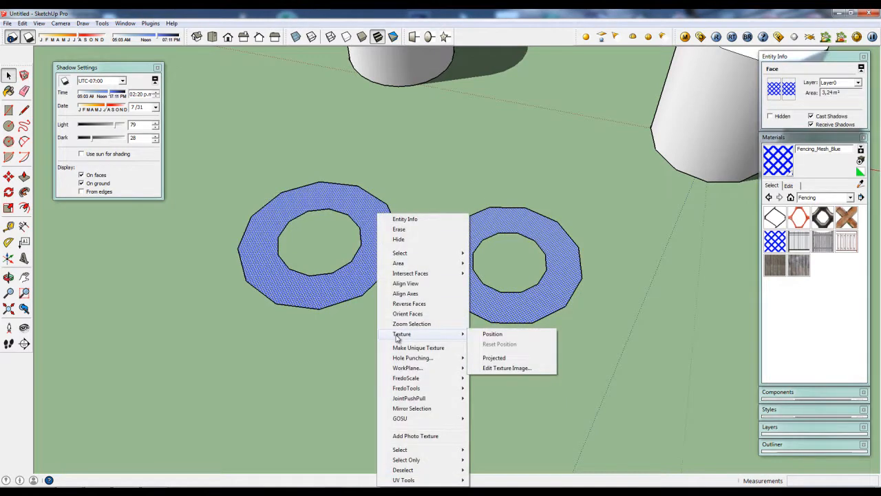
pyautogui.click(490, 336)
pyautogui.moveTo(373, 230); pyautogui.dragTo(423, 243)
pyautogui.rightClick(381, 249)
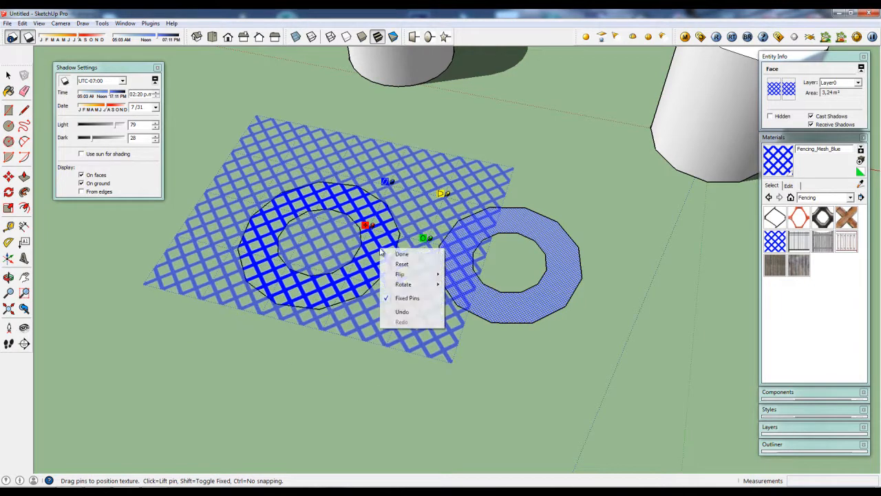
pyautogui.click(402, 254)
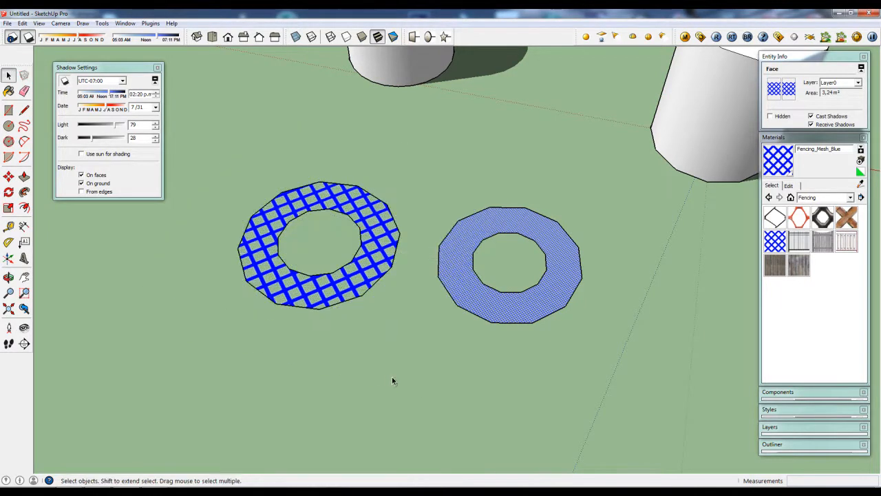
pyautogui.click(402, 328)
pyautogui.moveTo(401, 328); pyautogui.dragTo(498, 309, button='middle')
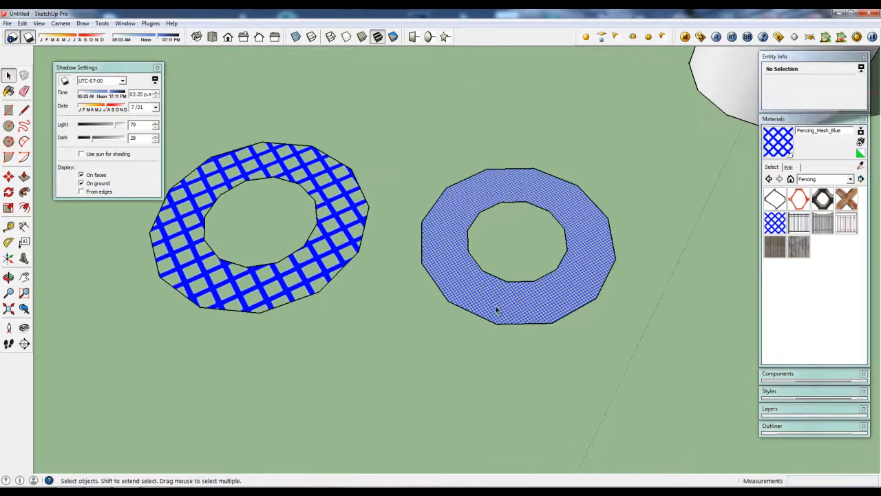
# Check the context options of the smooth-surface ring for a texture positioning command.
pyautogui.rightClick(468, 194)
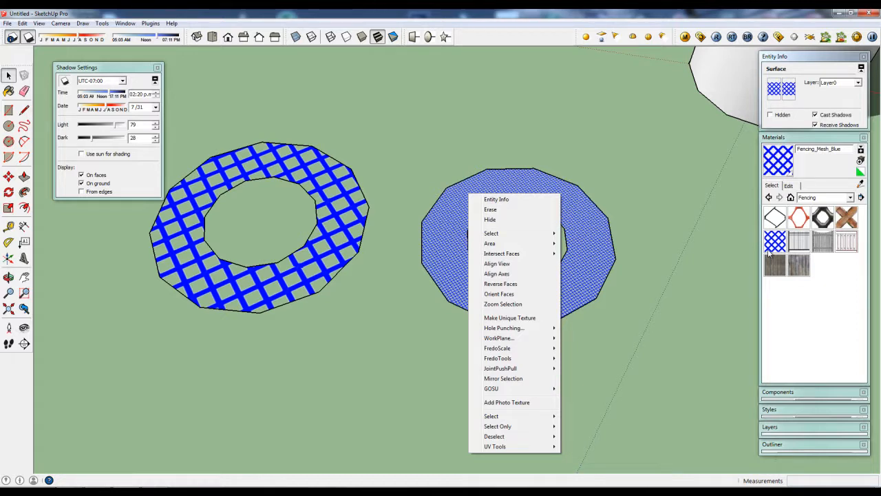
pyautogui.click(668, 223)
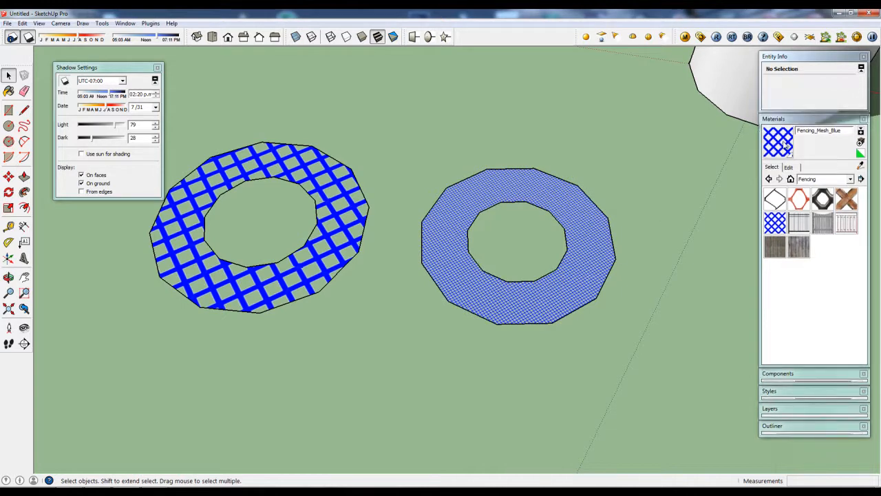
pyautogui.scroll(4, 460, 210)
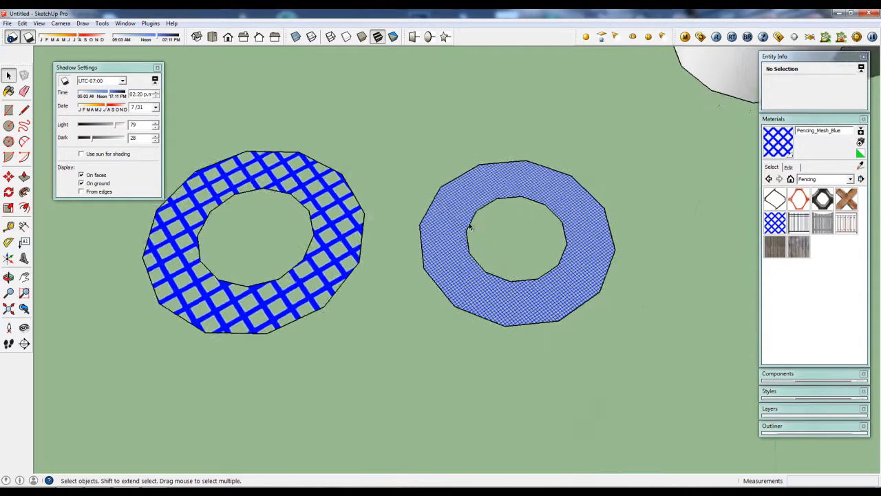
pyautogui.rightClick(455, 181)
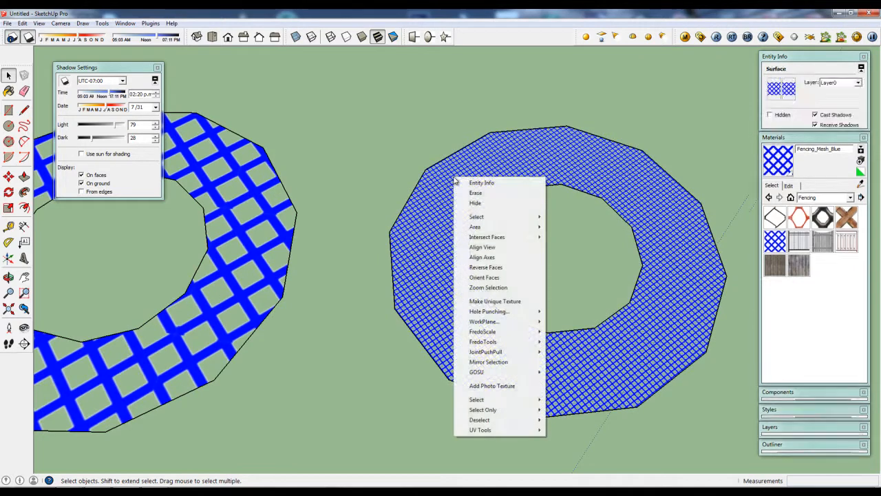
# Reposition the texture on the single-face ring to make its mesh pattern smaller.
pyautogui.rightClick(254, 196)
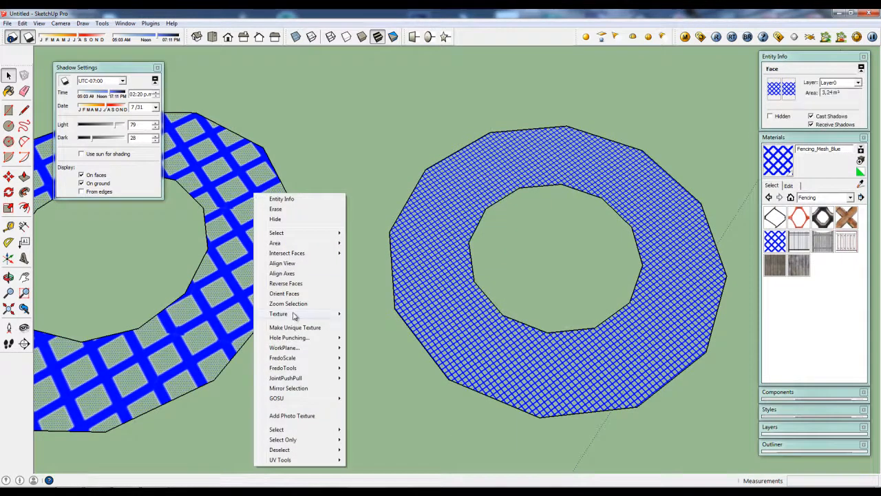
pyautogui.moveTo(293, 315)
pyautogui.click(365, 314)
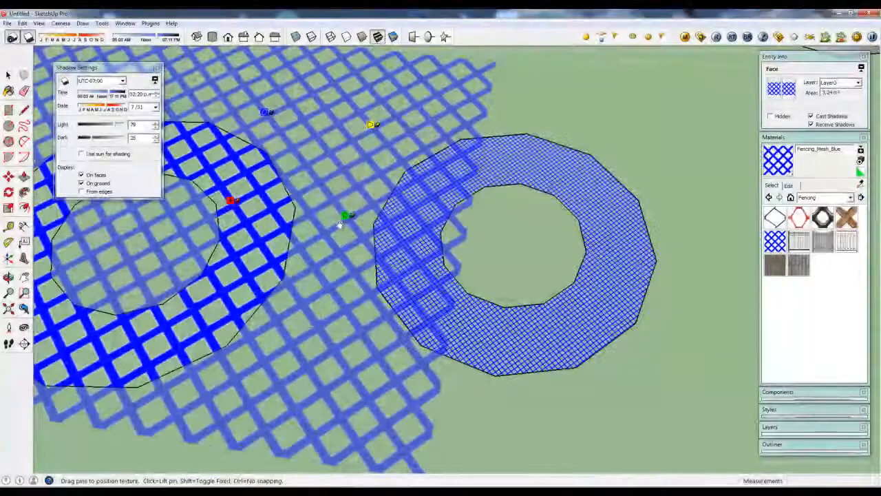
pyautogui.moveTo(348, 217); pyautogui.dragTo(229, 240)
pyautogui.press('Return')
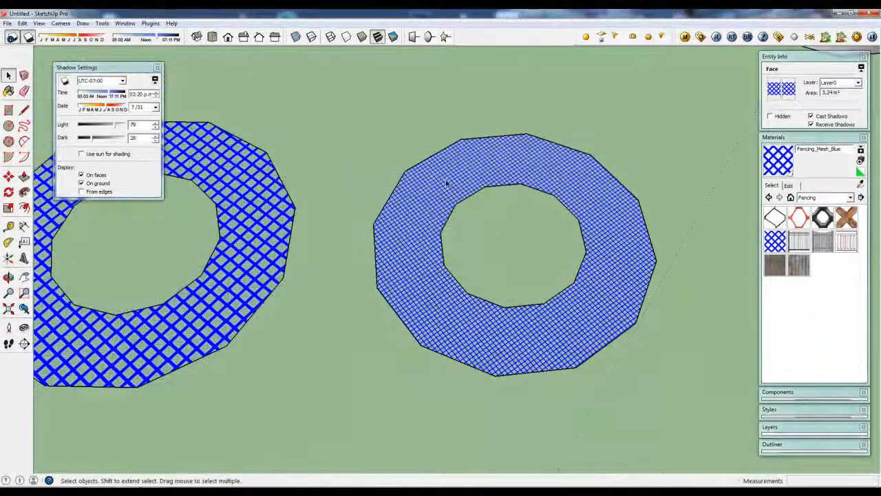
# Look again through the smooth-surface ring's context options for texture editing commands, and close them.
pyautogui.rightClick(447, 181)
pyautogui.click(514, 163)
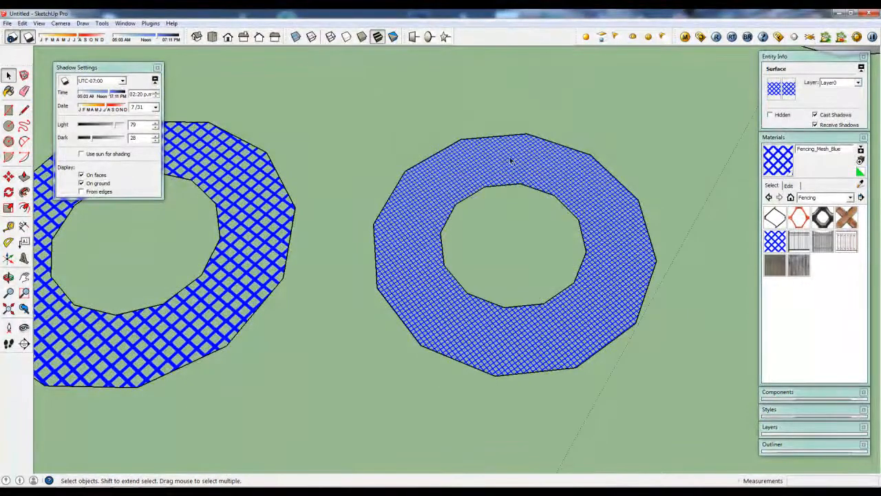
pyautogui.rightClick(480, 153)
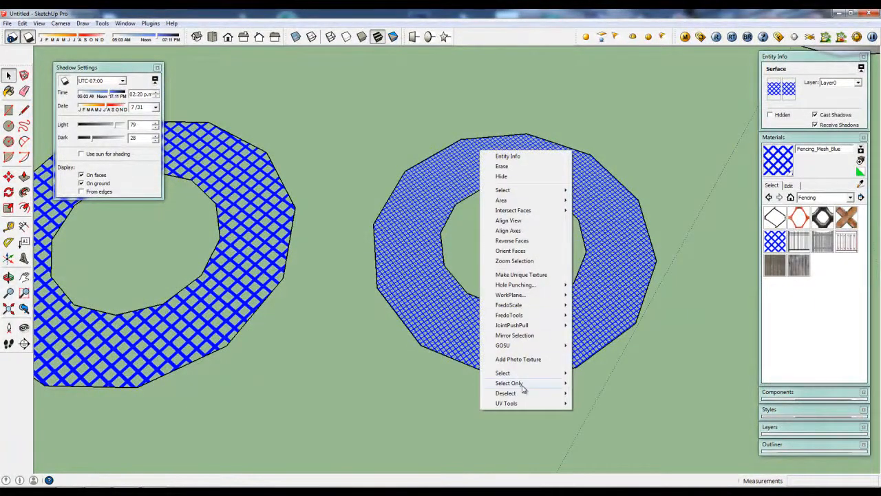
pyautogui.moveTo(523, 383)
pyautogui.click(466, 228)
# Clear the selection and set the texture width of the Fencing_Mesh_Blue material to 1 m.
pyautogui.click(521, 108)
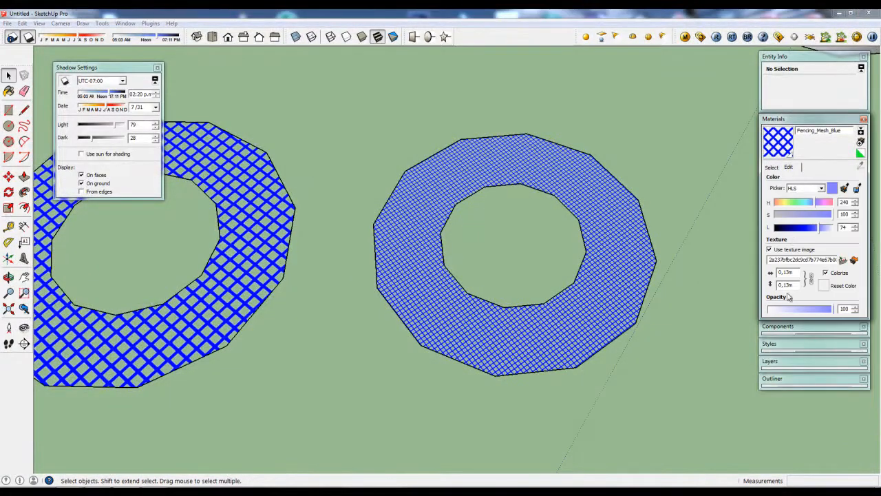
pyautogui.write('1')
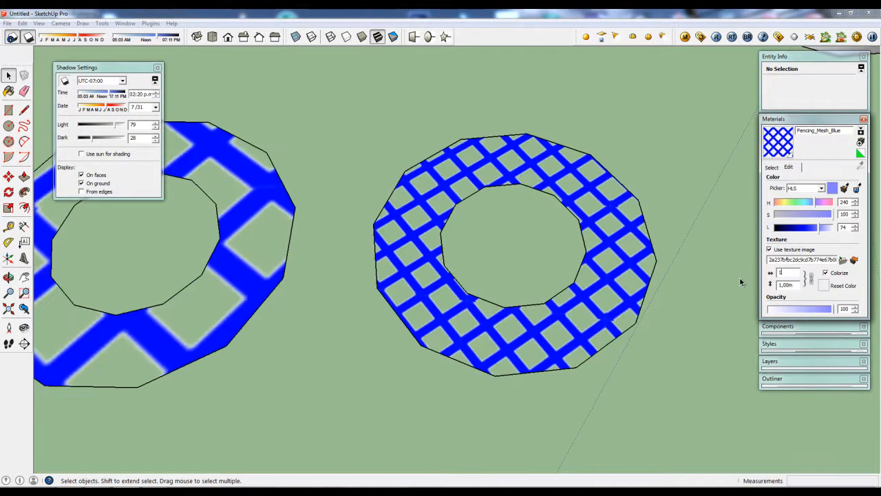
pyautogui.scroll(-3, 590, 237)
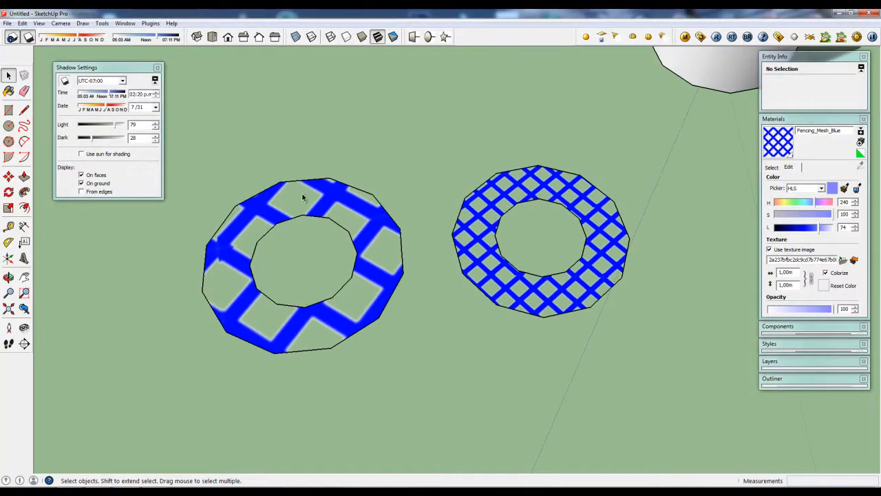
# Check the single-face ring's context options for texture commands and close them.
pyautogui.moveTo(371, 234); pyautogui.dragTo(599, 264, button='middle')
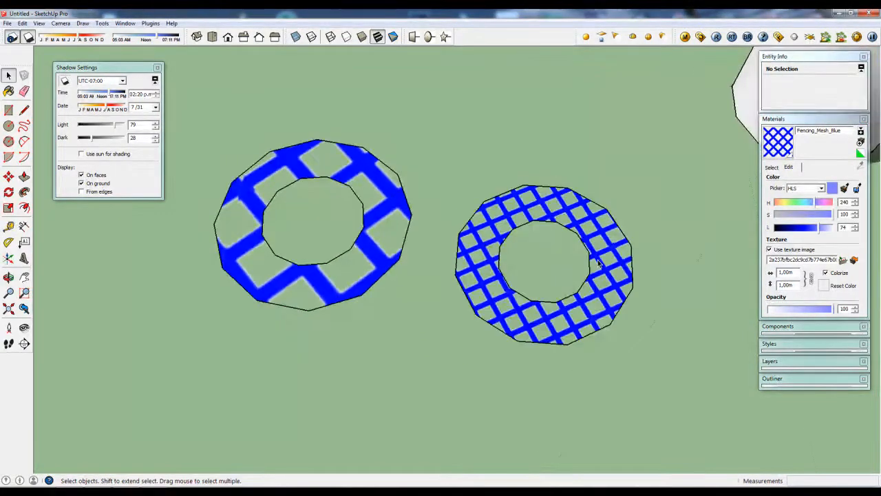
pyautogui.scroll(2, 598, 263)
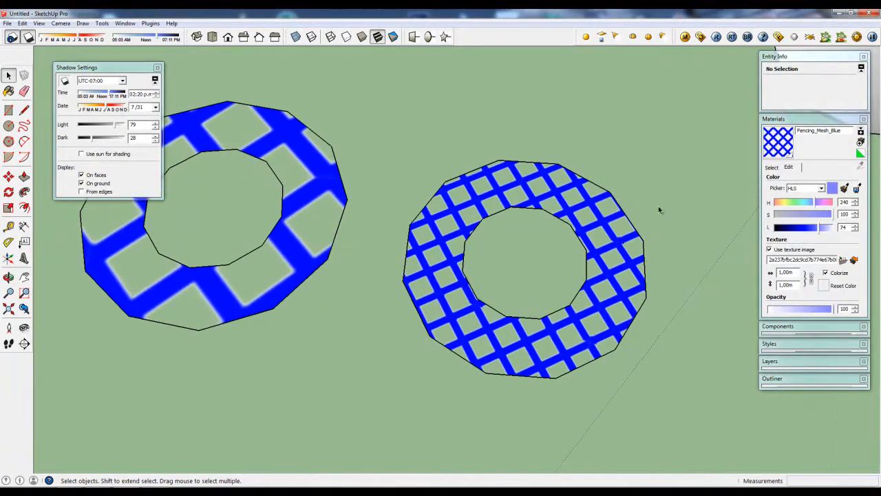
pyautogui.scroll(-1, 473, 272)
pyautogui.moveTo(474, 293); pyautogui.dragTo(527, 292, button='middle')
pyautogui.moveTo(525, 293); pyautogui.dragTo(494, 294)
pyautogui.press('space')
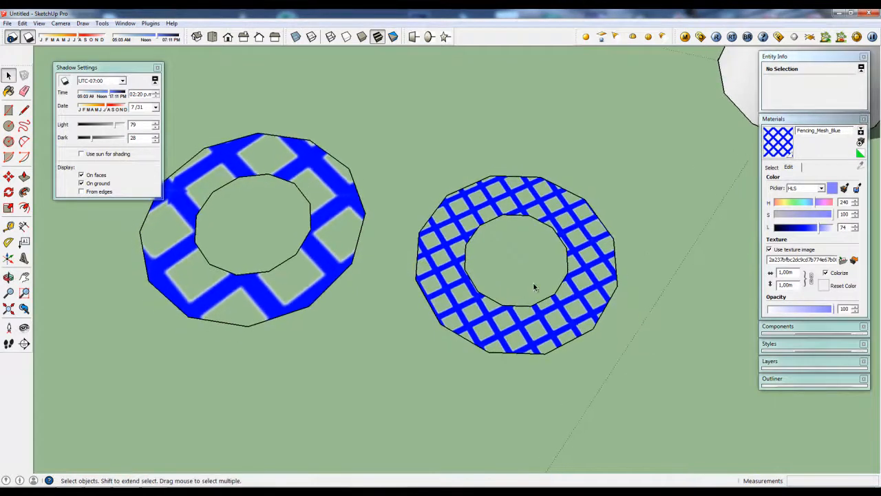
pyautogui.moveTo(531, 307); pyautogui.dragTo(538, 260, button='middle')
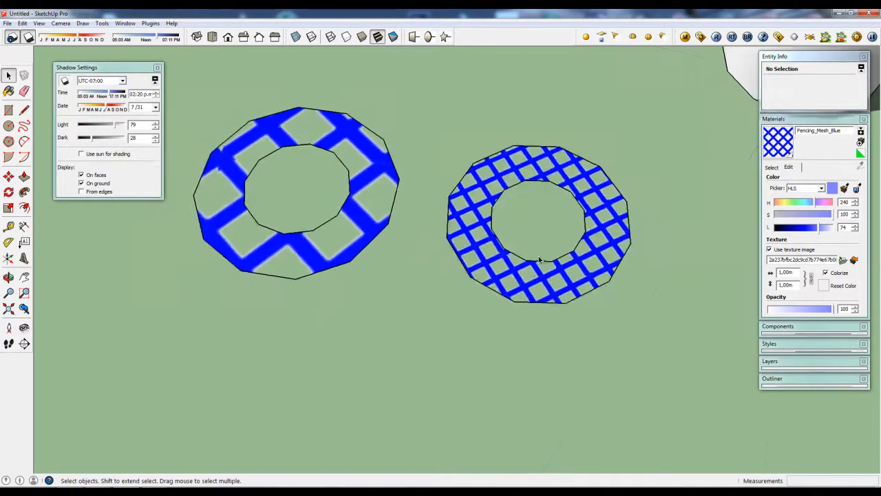
pyautogui.rightClick(354, 142)
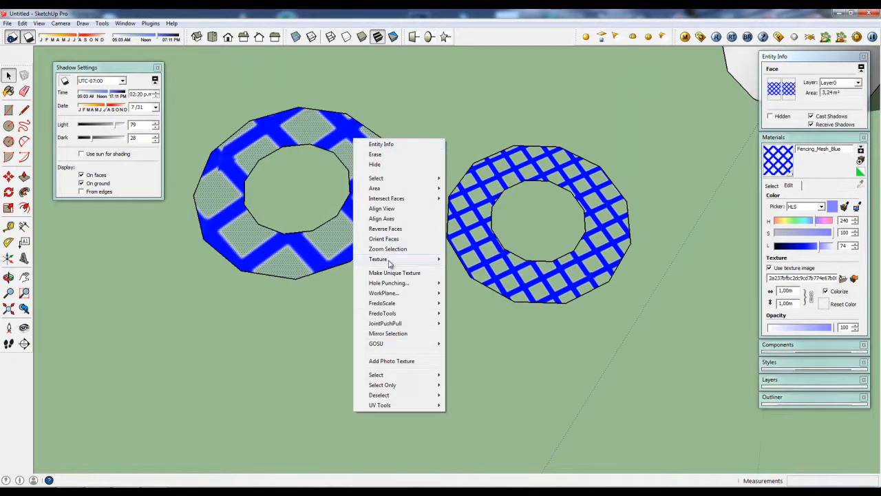
pyautogui.moveTo(389, 264)
pyautogui.click(348, 243)
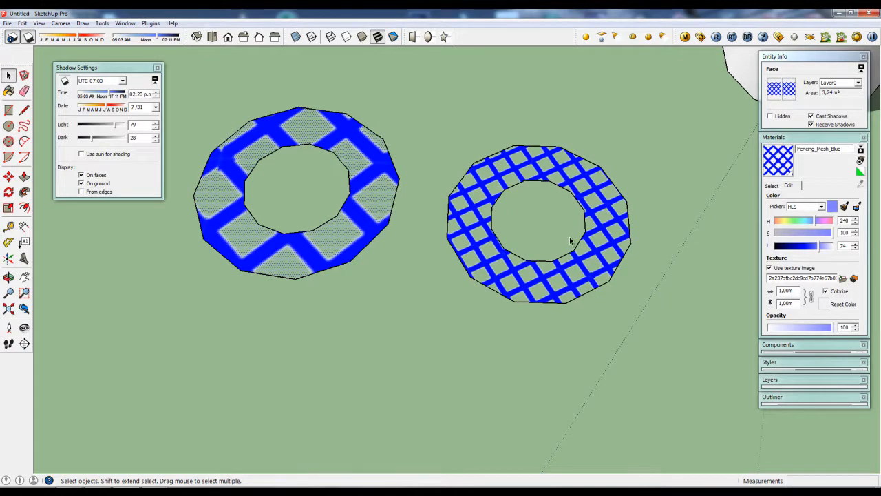
# Turn on the display of hidden geometry to show the individual segments of the smooth-surface ring.
pyautogui.moveTo(544, 252); pyautogui.dragTo(508, 291, button='middle')
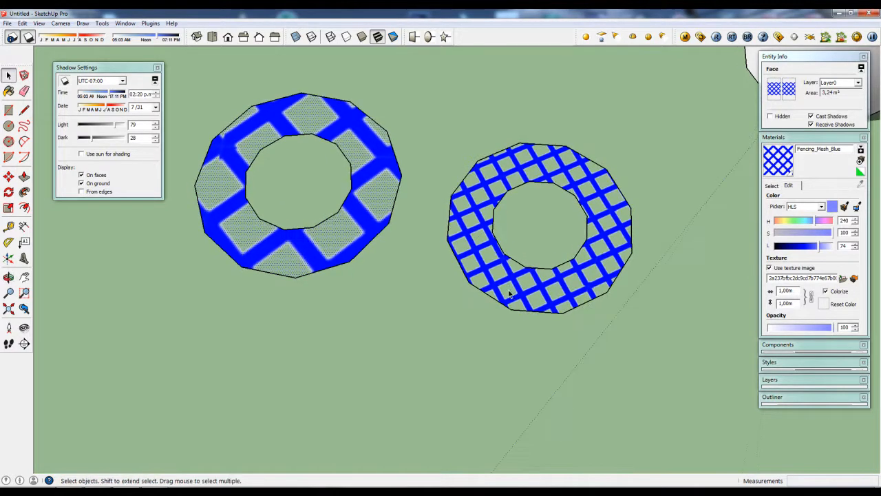
pyautogui.scroll(2, 535, 217)
pyautogui.middleClick(555, 235)
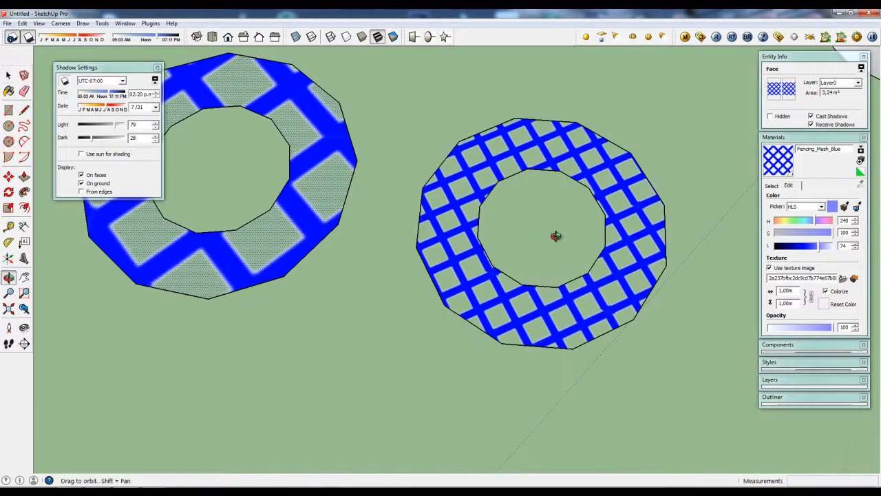
pyautogui.keyDown('shift'); pyautogui.moveTo(551, 233); pyautogui.dragTo(490, 240, button='middle'); pyautogui.keyUp('shift')
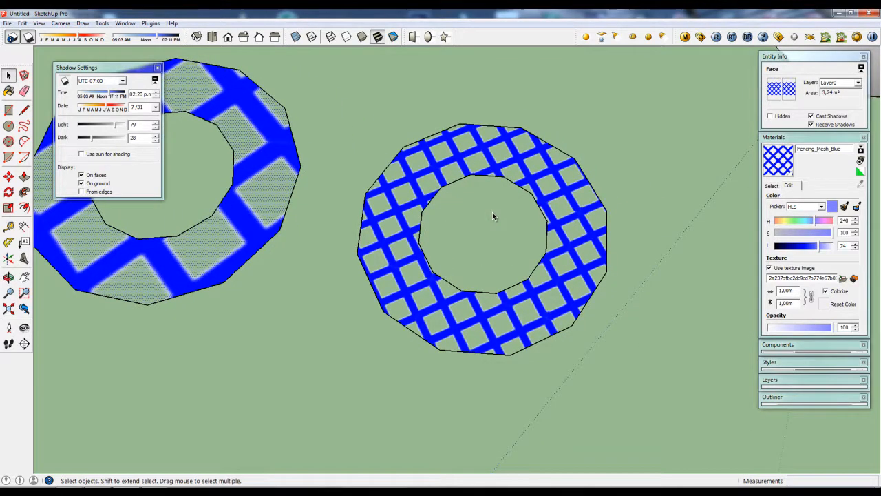
pyautogui.scroll(-2, 493, 222)
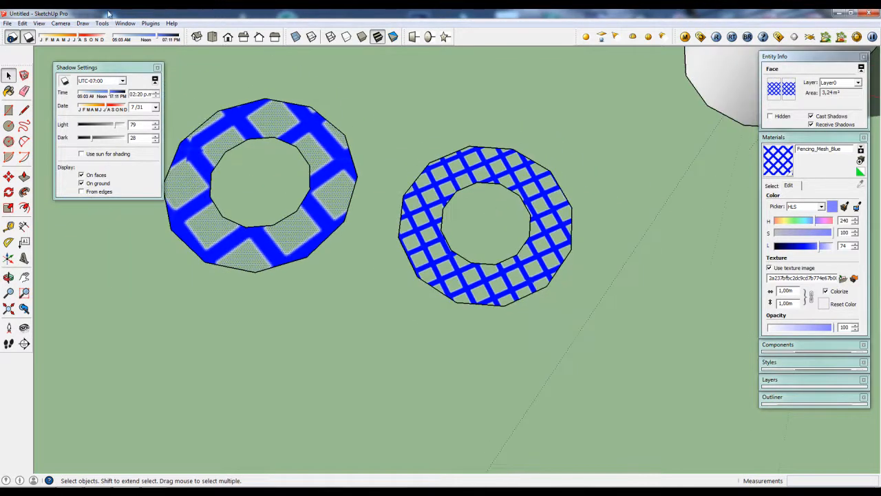
pyautogui.click(40, 22)
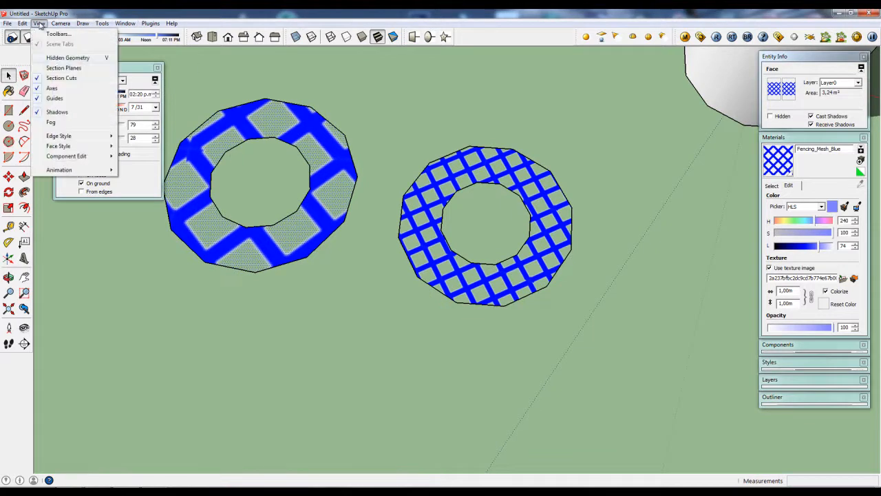
pyautogui.click(57, 60)
pyautogui.scroll(3, 475, 179)
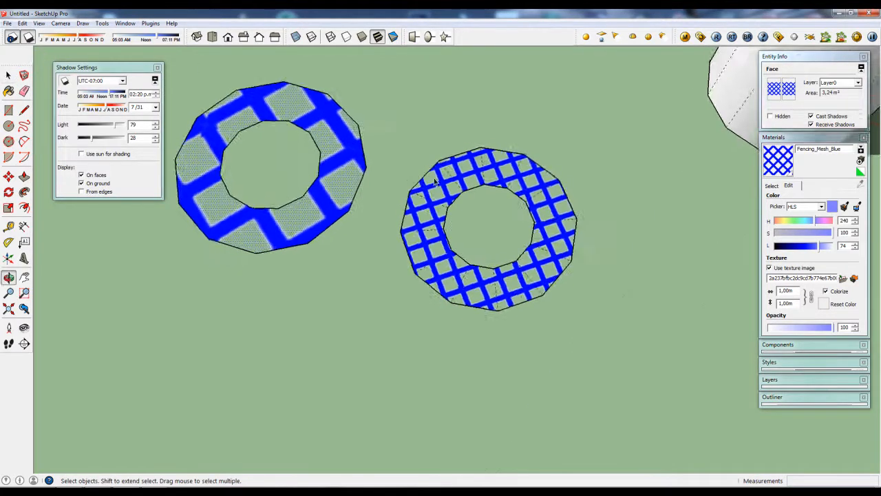
pyautogui.moveTo(478, 182); pyautogui.dragTo(470, 168, button='middle')
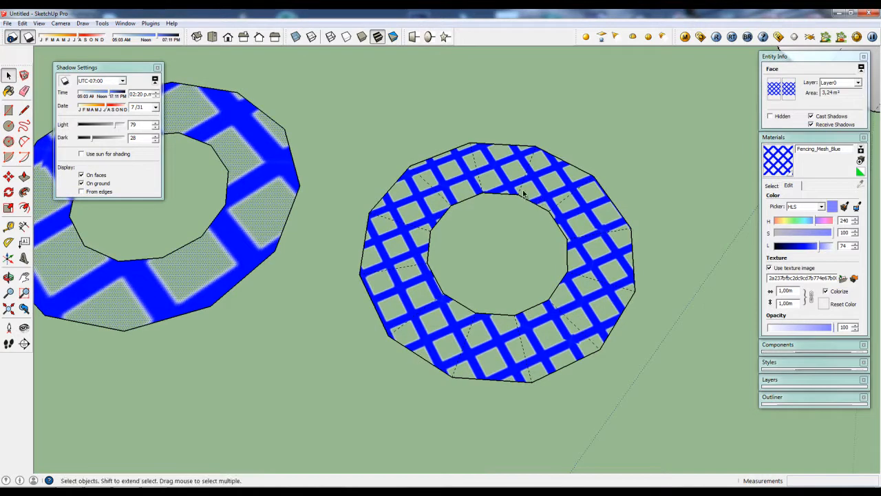
# Reposition the texture on one upper segment of the smooth-surface ring, scaling its mesh pattern down to about half size.
pyautogui.click(452, 169)
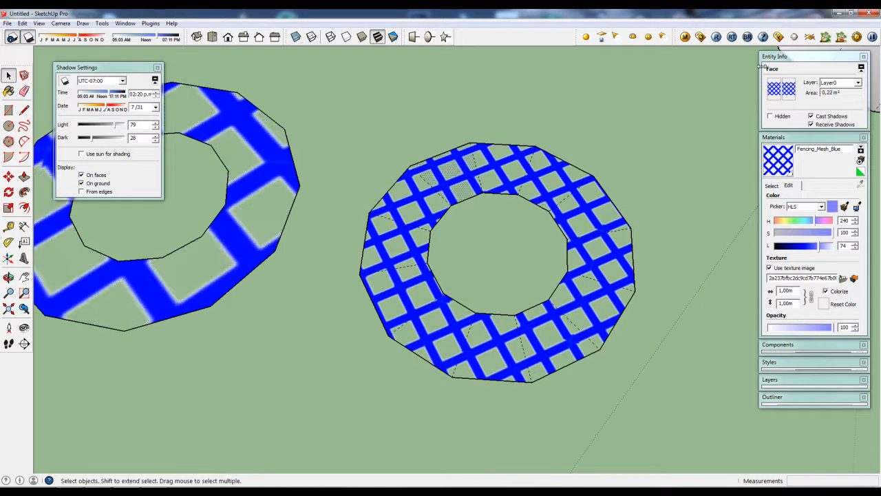
pyautogui.rightClick(451, 172)
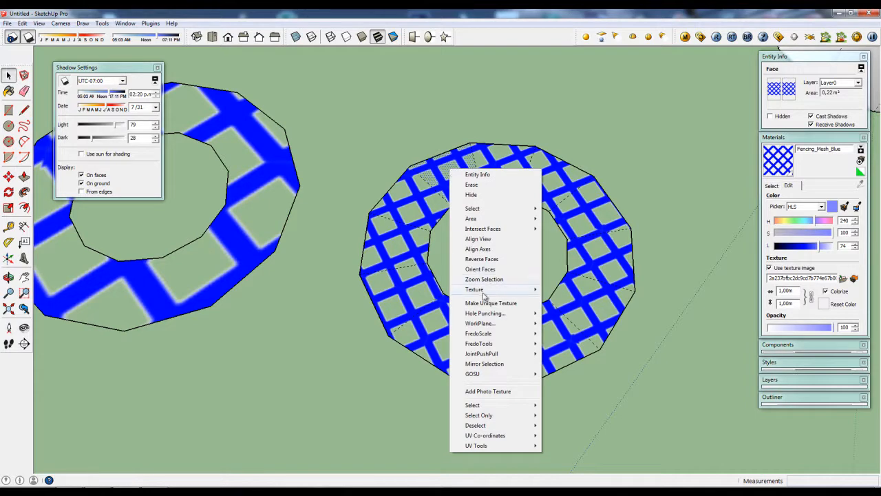
pyautogui.moveTo(485, 292)
pyautogui.click(579, 292)
pyautogui.scroll(-1, 472, 192)
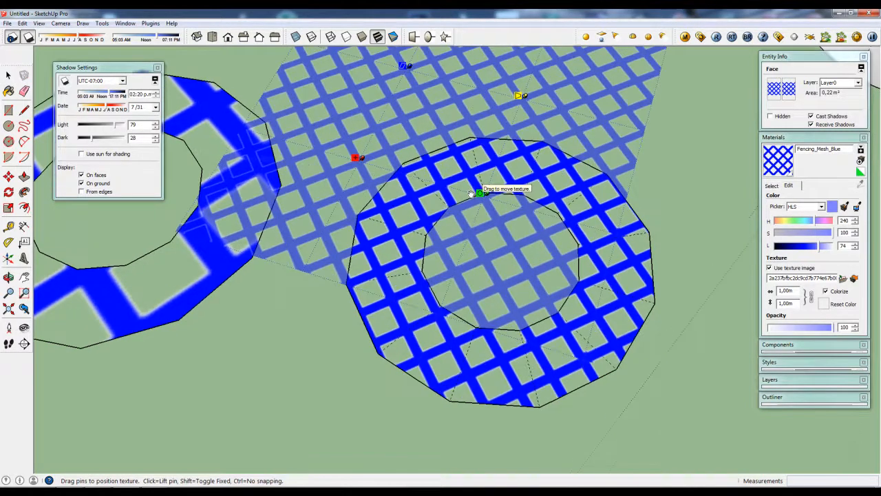
pyautogui.scroll(-1, 474, 193)
pyautogui.moveTo(477, 193); pyautogui.dragTo(418, 181)
pyautogui.scroll(1, 418, 181)
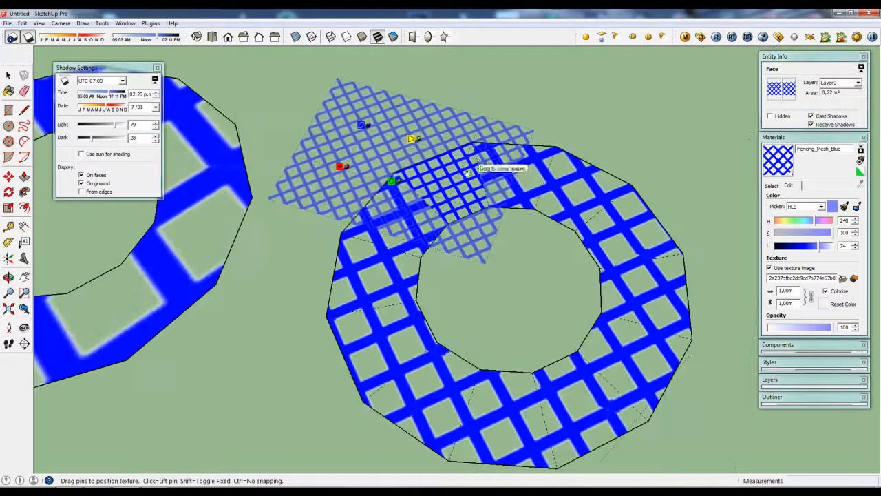
pyautogui.scroll(1, 418, 186)
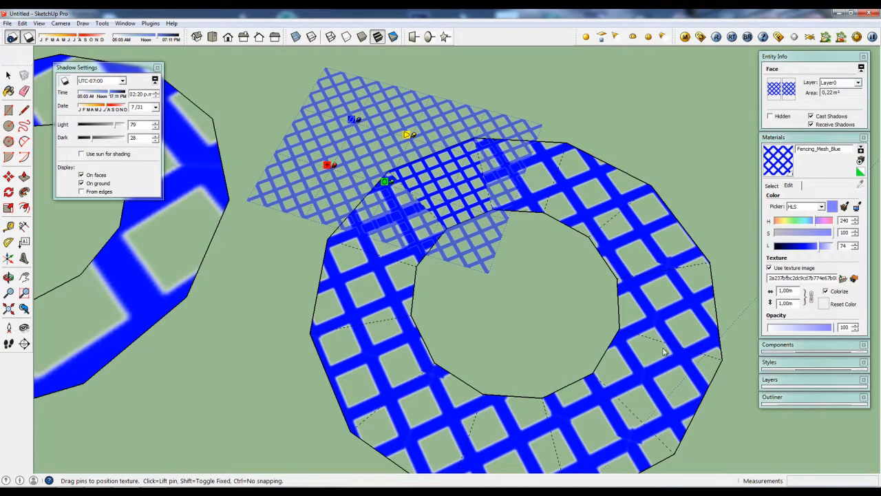
pyautogui.rightClick(393, 169)
pyautogui.click(403, 173)
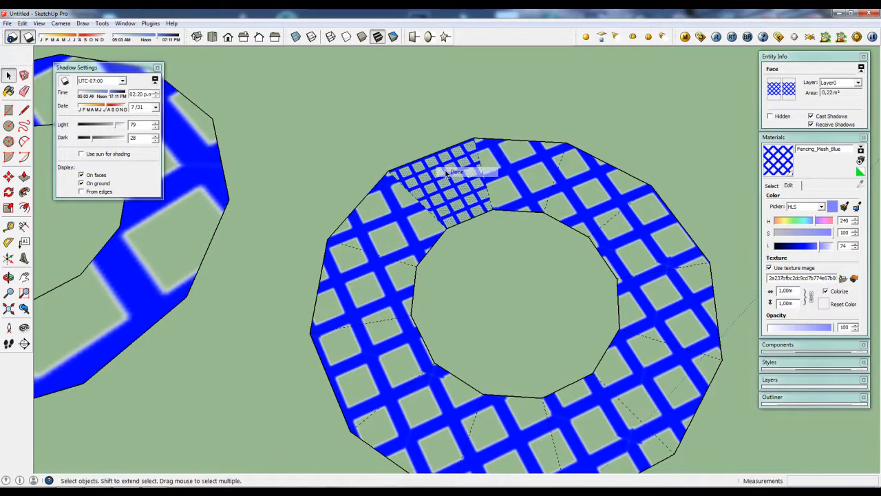
pyautogui.moveTo(441, 172); pyautogui.dragTo(461, 177, button='middle')
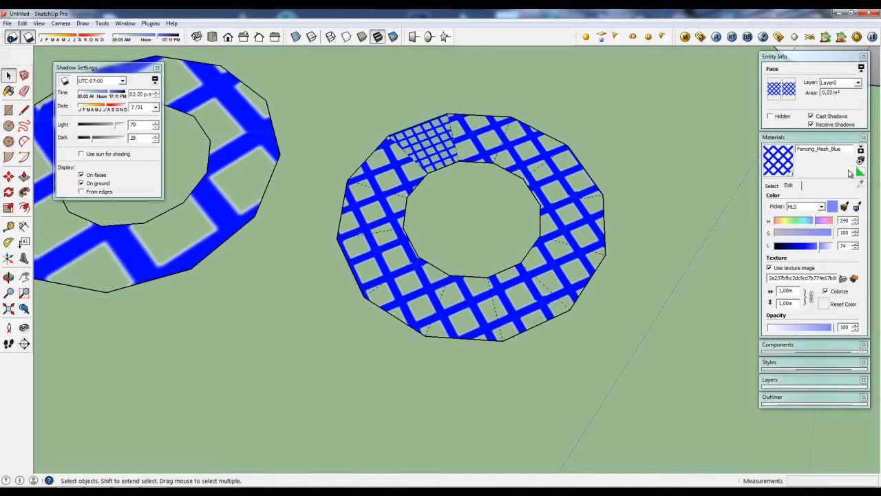
# Sample the scaled mesh texture from the edited segment and paint it onto all remaining segments of the smooth-surface ring.
pyautogui.click(773, 185)
pyautogui.click(859, 183)
pyautogui.click(426, 138)
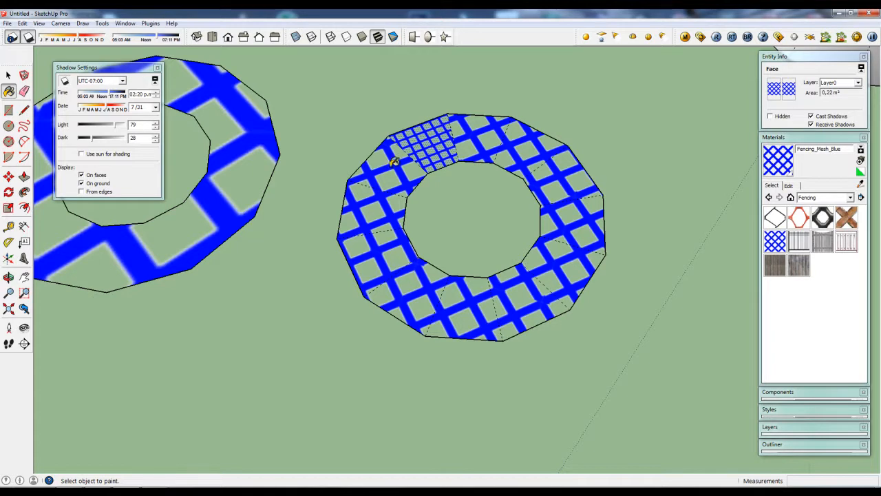
pyautogui.click(395, 162)
pyautogui.click(379, 200)
pyautogui.click(385, 258)
pyautogui.click(430, 302)
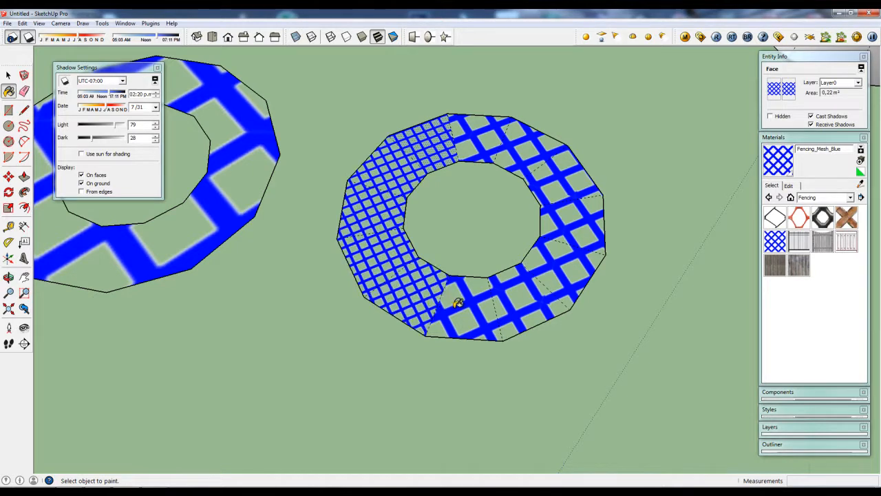
pyautogui.click(475, 307)
pyautogui.click(532, 297)
pyautogui.click(580, 256)
pyautogui.click(584, 224)
pyautogui.click(565, 164)
pyautogui.click(533, 141)
pyautogui.click(481, 131)
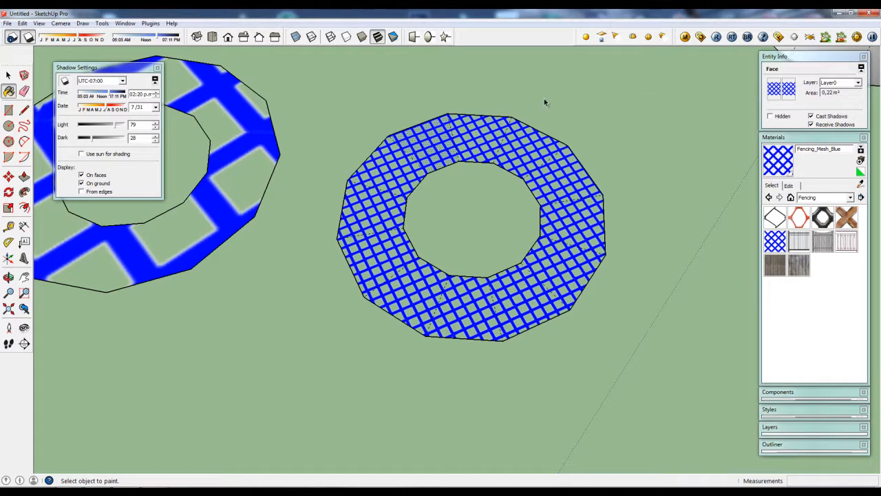
# Leave the Paint Bucket tool, clear the selection and turn off the display of hidden geometry.
pyautogui.press('space')
pyautogui.click(483, 71)
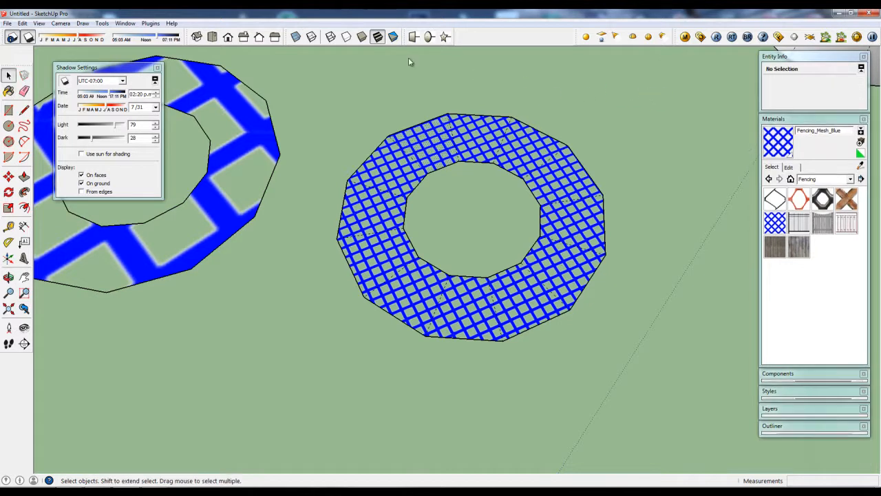
pyautogui.click(39, 23)
pyautogui.click(56, 60)
pyautogui.scroll(-2, 360, 285)
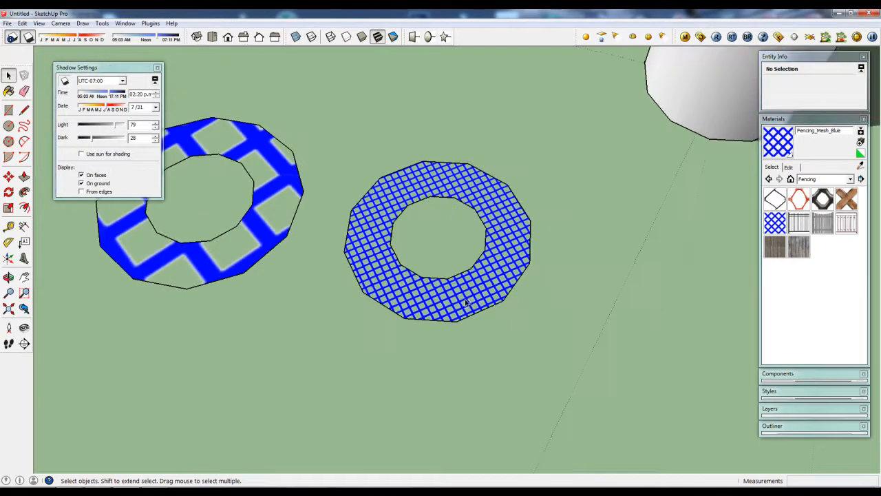
# Select the repainted smooth-surface ring and examine both textured rings together with the two prisms from several angles.
pyautogui.click(468, 306)
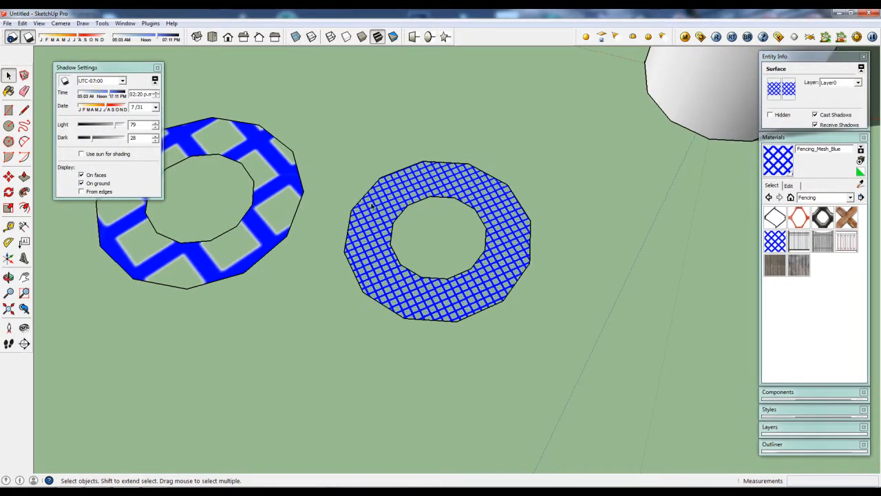
pyautogui.moveTo(432, 276); pyautogui.dragTo(544, 289, button='middle')
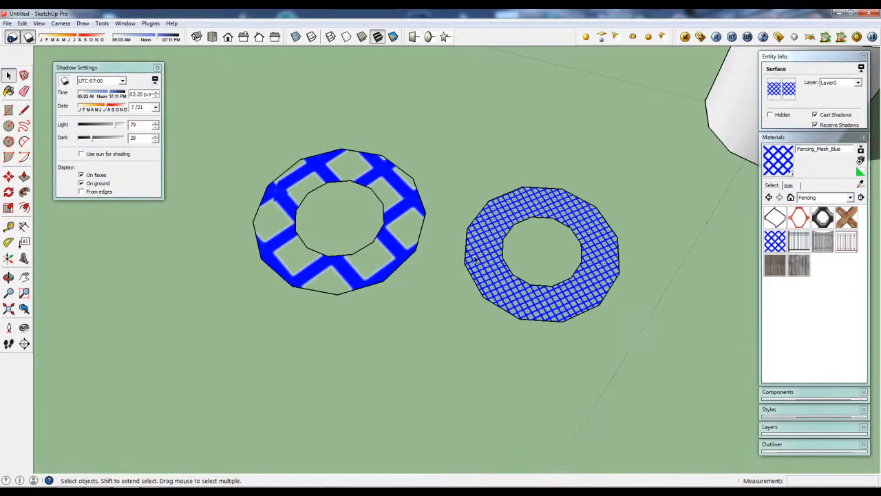
pyautogui.scroll(-2, 474, 258)
pyautogui.moveTo(496, 262); pyautogui.dragTo(417, 300, button='middle')
pyautogui.scroll(-2, 372, 331)
pyautogui.scroll(2, 404, 324)
pyautogui.keyDown('shift'); pyautogui.moveTo(466, 325); pyautogui.dragTo(432, 296, button='middle'); pyautogui.keyUp('shift')
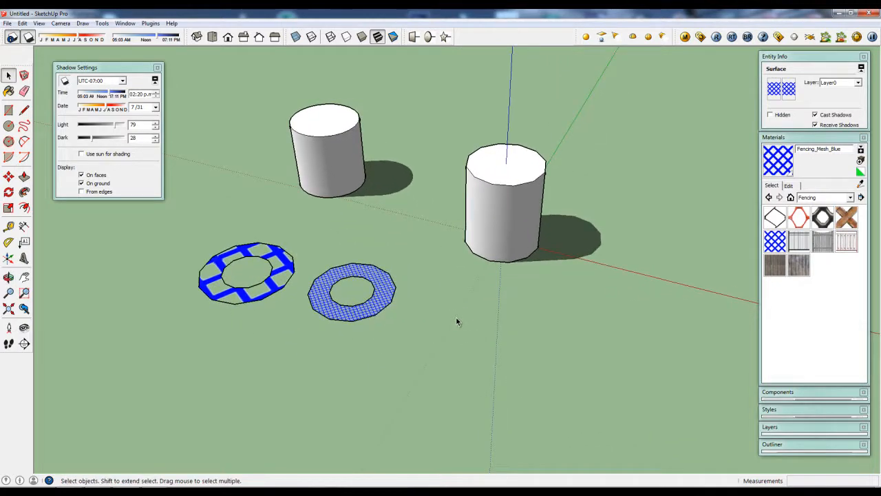
pyautogui.moveTo(451, 326); pyautogui.dragTo(455, 296, button='middle')
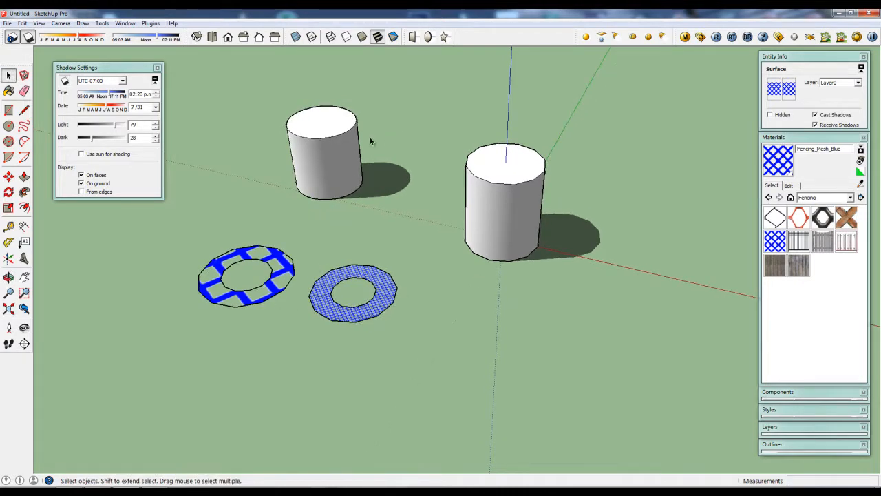
pyautogui.scroll(1, 339, 279)
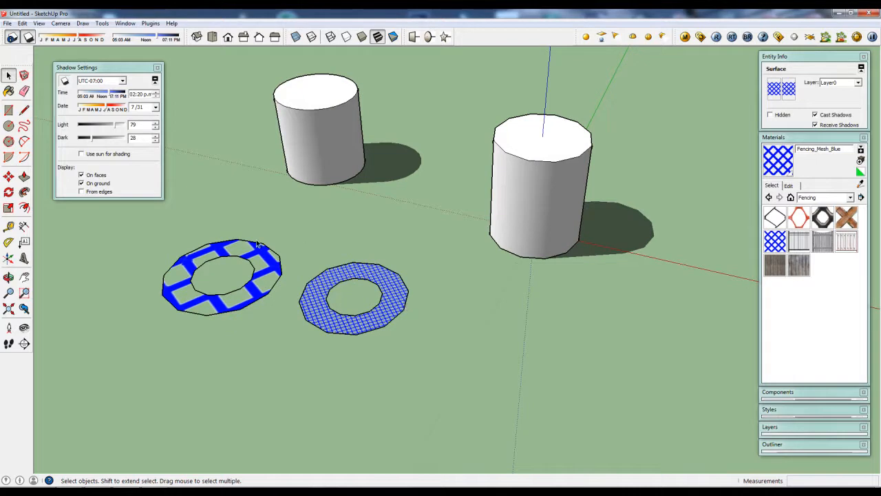
pyautogui.scroll(-1, 234, 287)
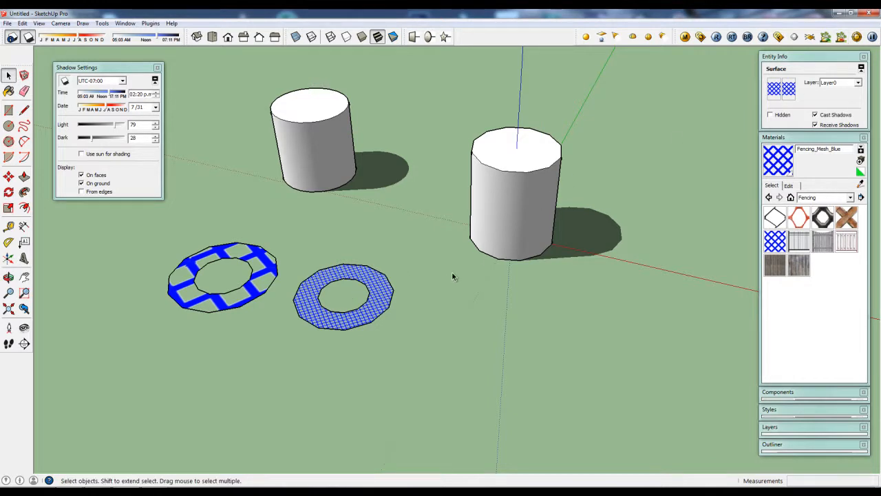
pyautogui.keyDown('shift'); pyautogui.moveTo(452, 276); pyautogui.dragTo(487, 293, button='middle'); pyautogui.keyUp('shift')
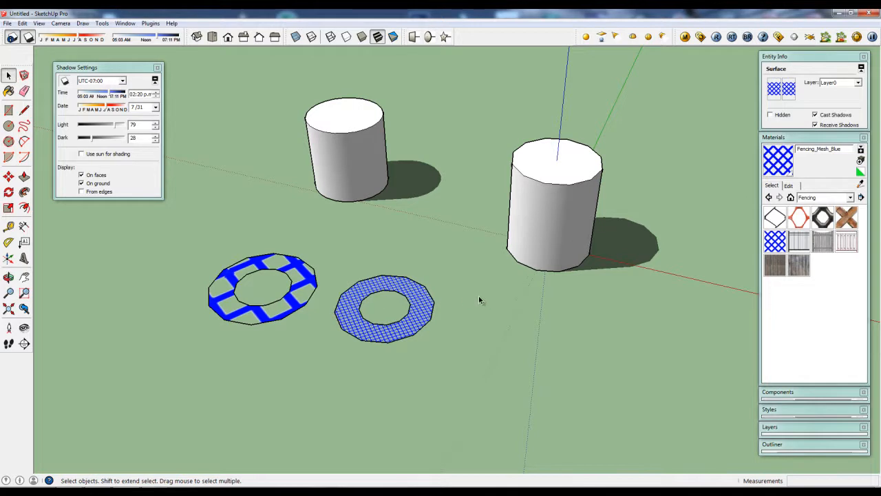
pyautogui.moveTo(466, 279); pyautogui.dragTo(452, 321, button='middle')
pyautogui.scroll(2, 437, 300)
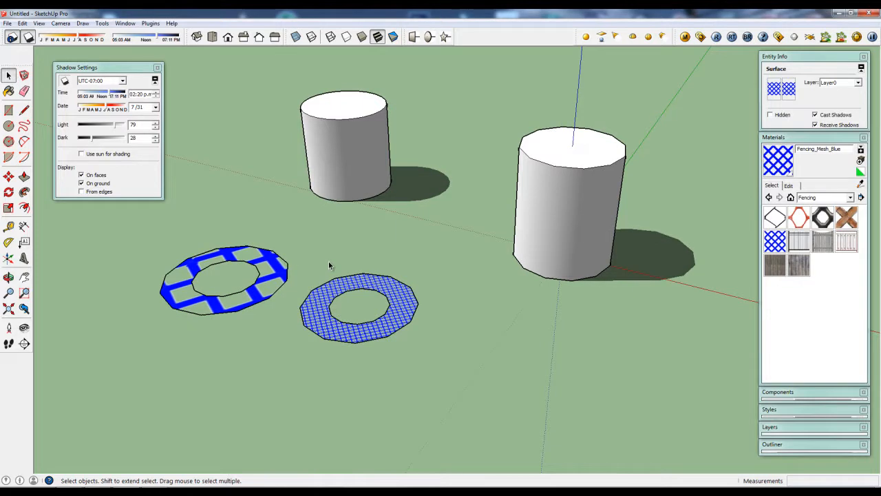